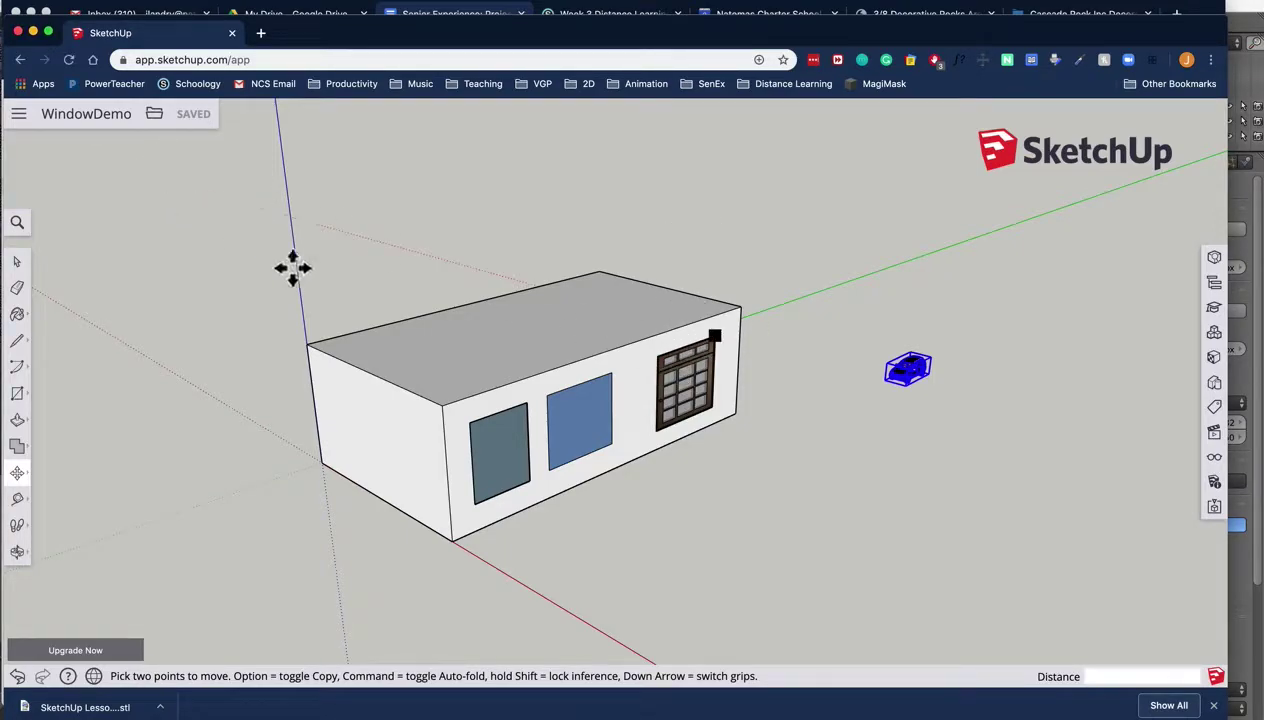
# Step: Export the WindowDemo model from SketchUp as an STL file
pyautogui.moveTo(754, 365); pyautogui.dragTo(711, 353, button='middle')
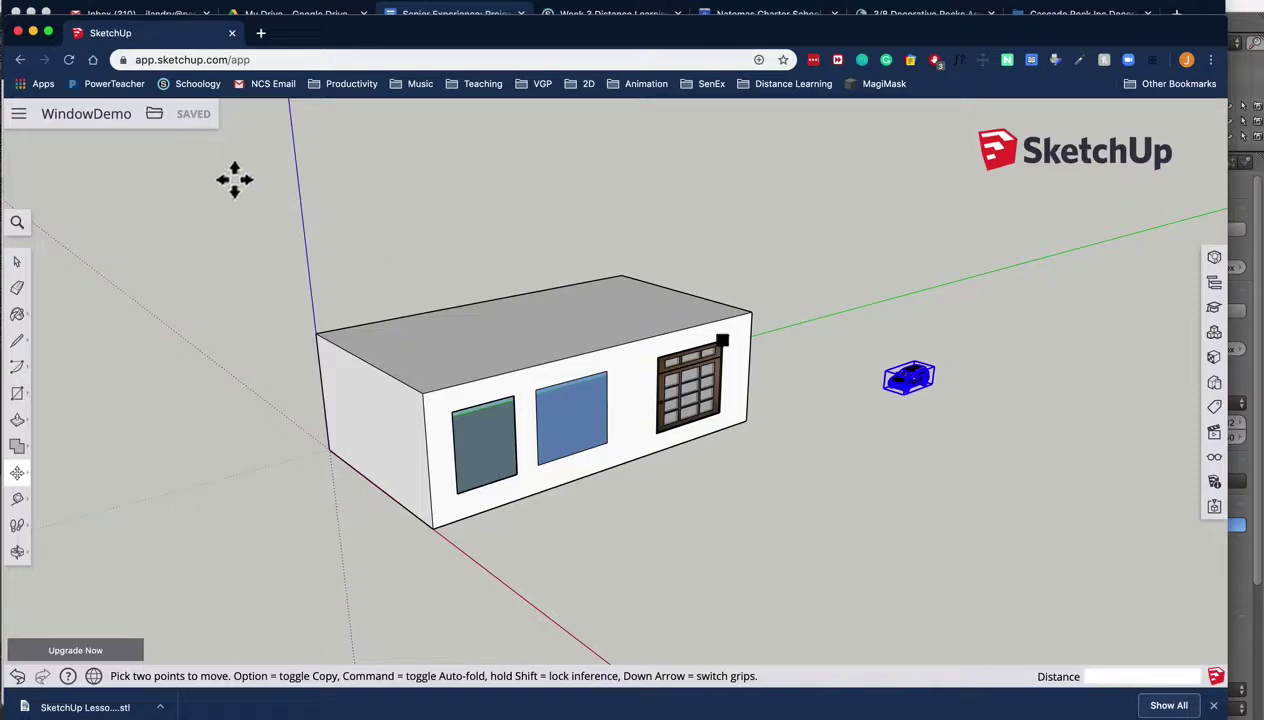
pyautogui.click(156, 118)
pyautogui.moveTo(193, 254)
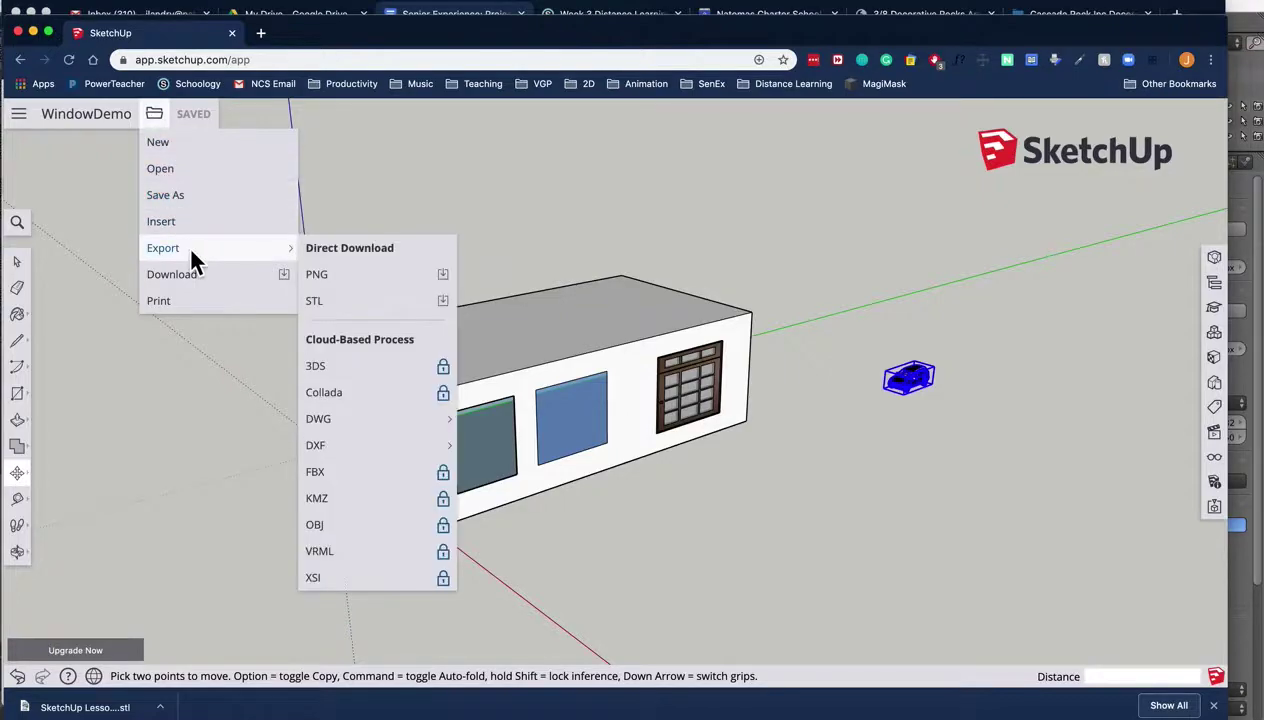
pyautogui.click(322, 302)
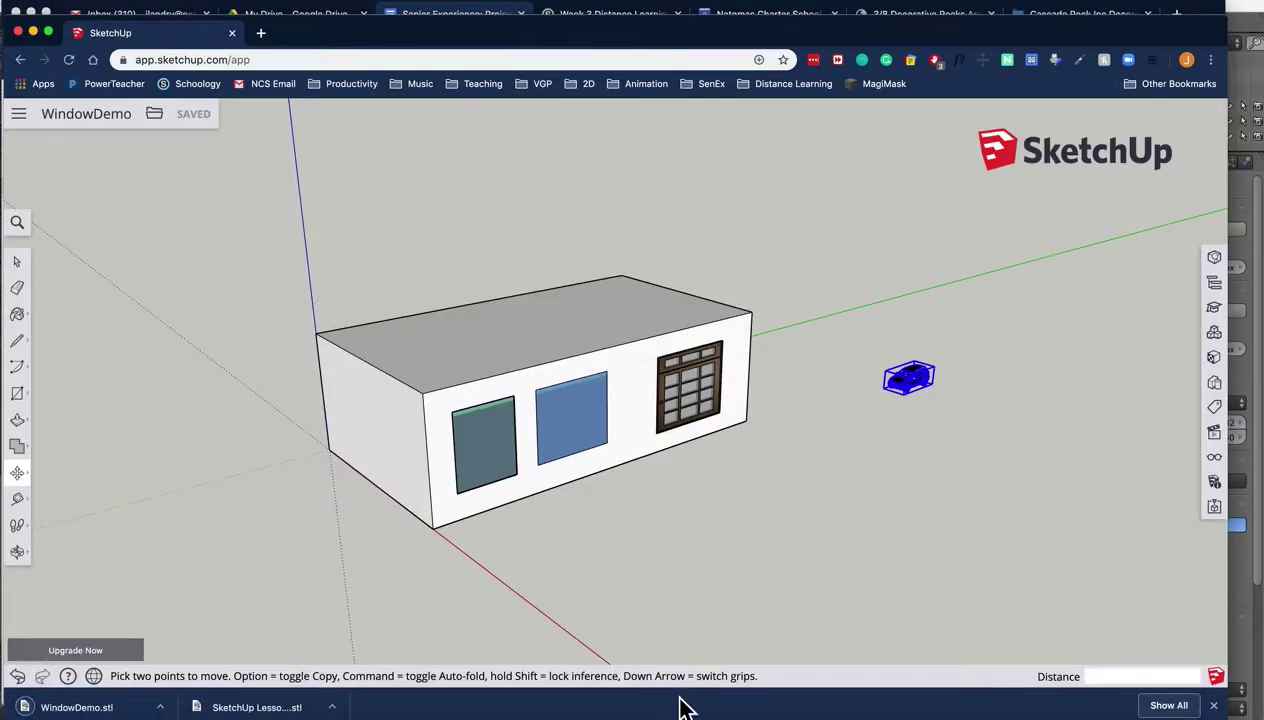
# Step: Switch to Blender and delete the default cube from the scene
pyautogui.click(713, 714)
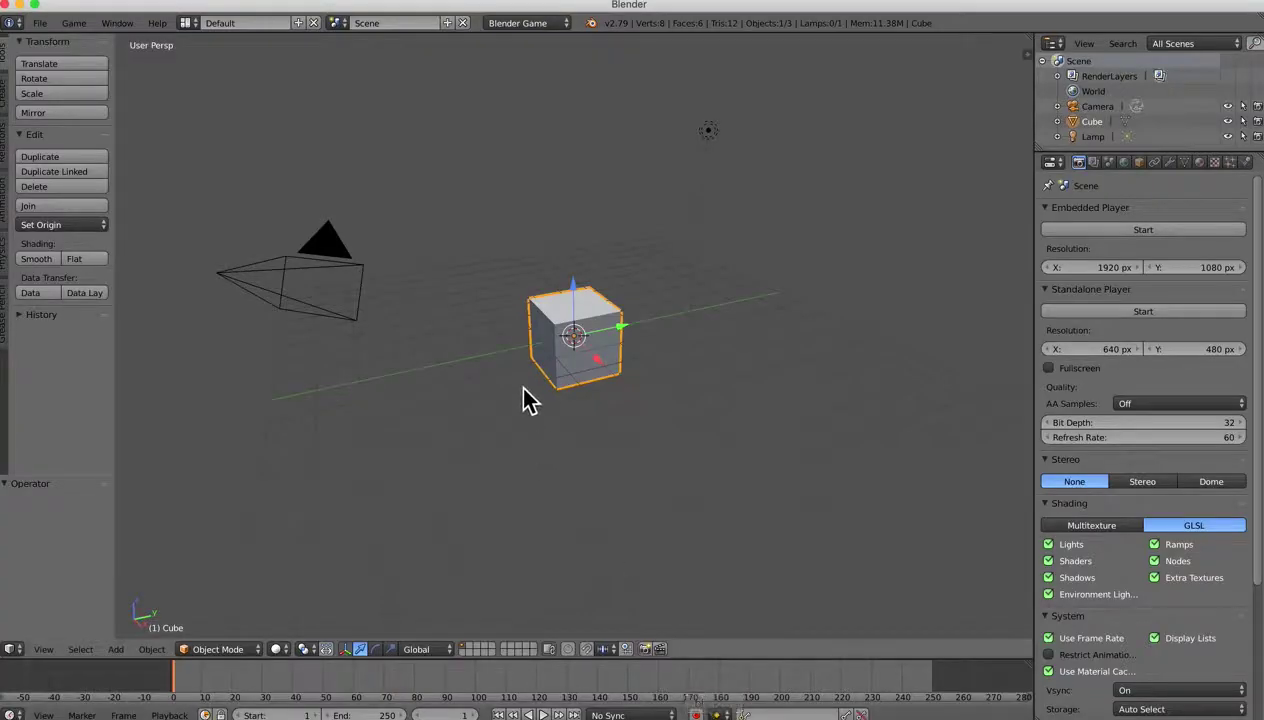
pyautogui.scroll(2, 560, 380)
pyautogui.moveTo(557, 380); pyautogui.dragTo(588, 380, button='middle')
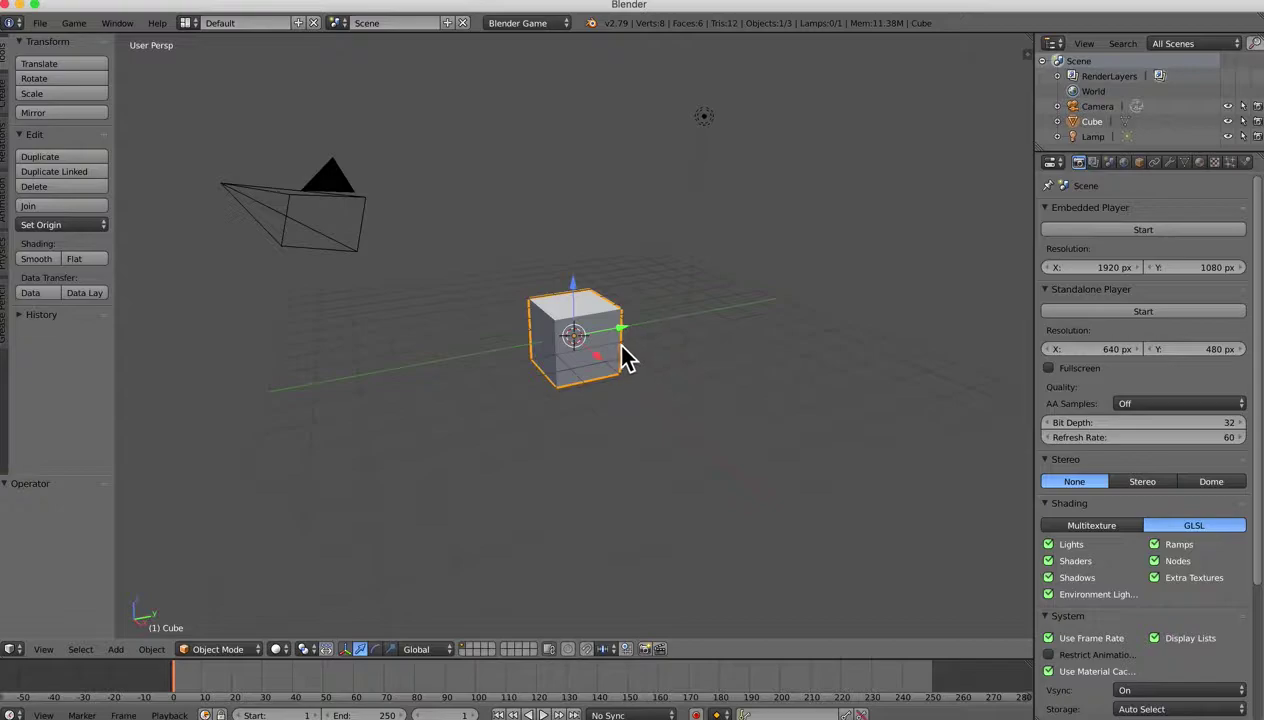
pyautogui.press('x')
pyautogui.click(615, 340)
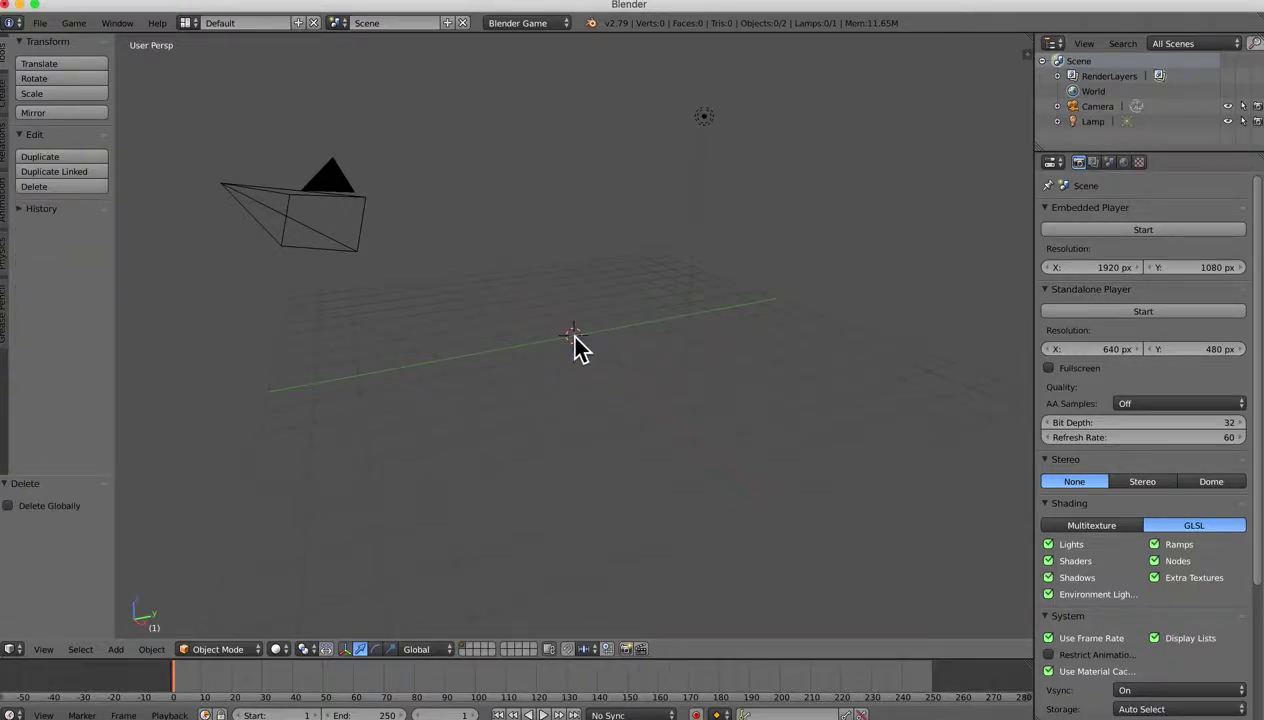
# Step: Choose Blender Game as the render engine and collapse the Shading section of the render settings
pyautogui.click(517, 24)
pyautogui.click(527, 60)
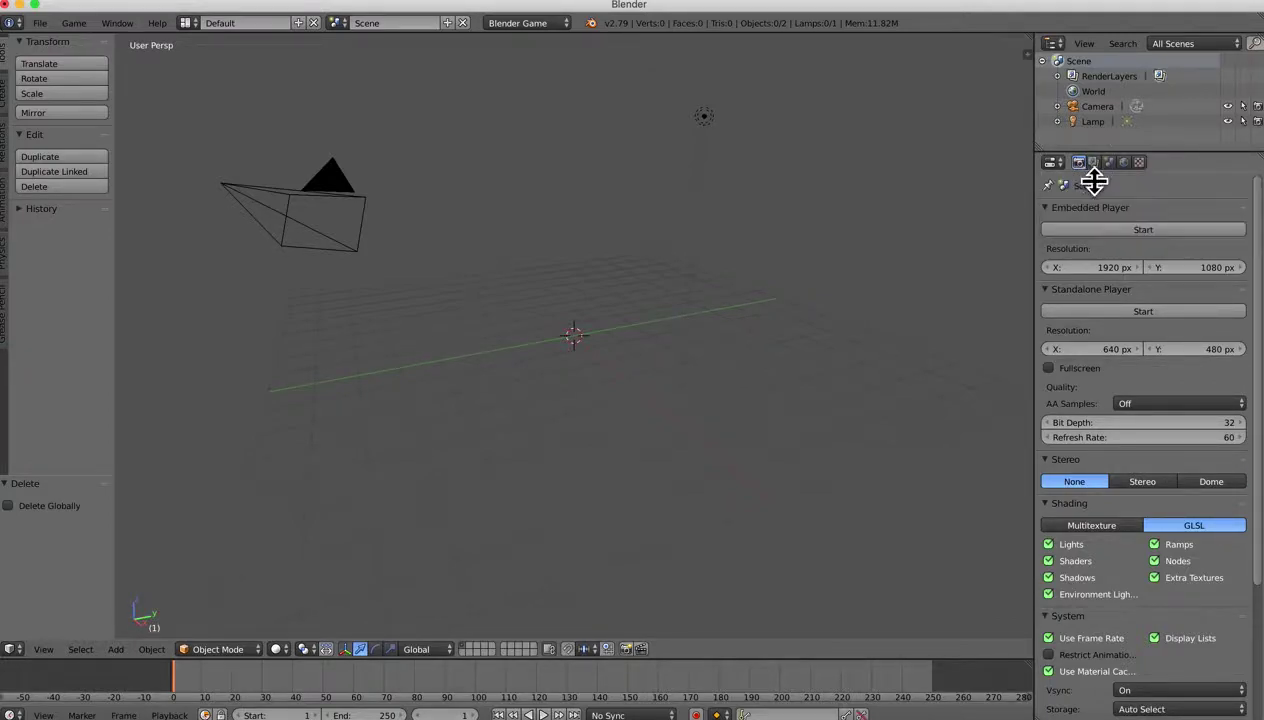
pyautogui.scroll(-5, 1119, 250)
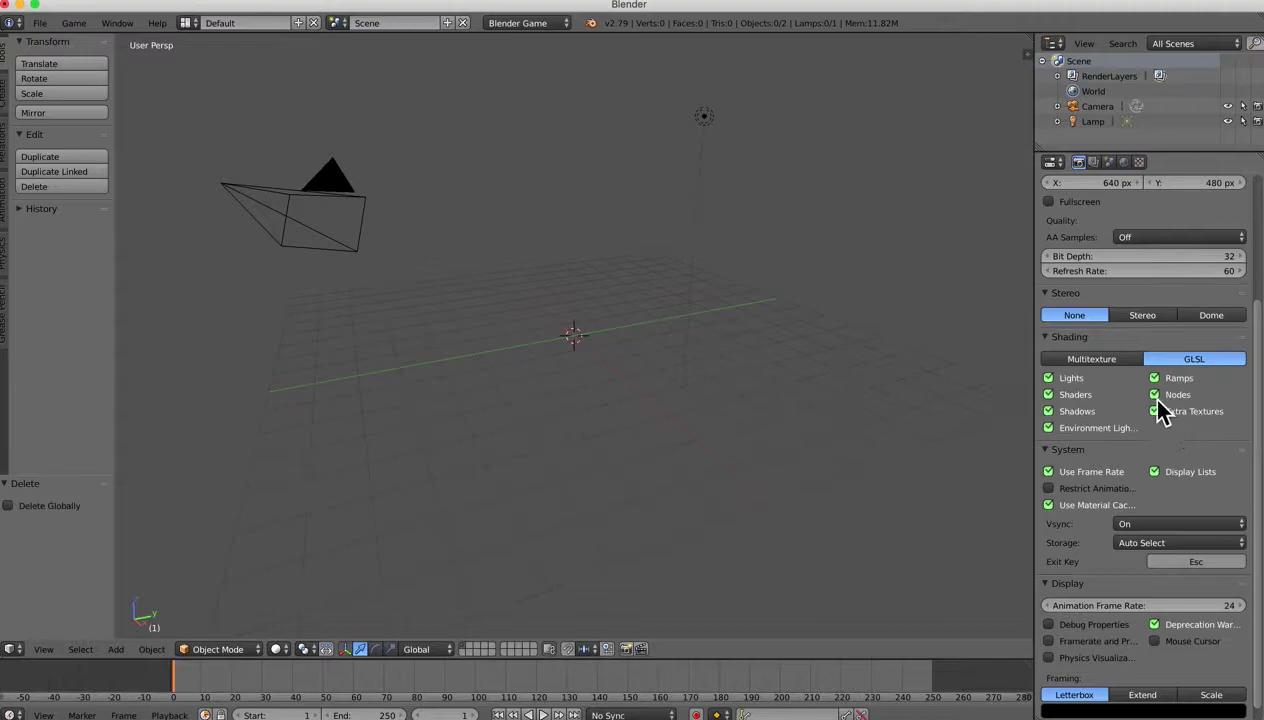
pyautogui.click(1070, 339)
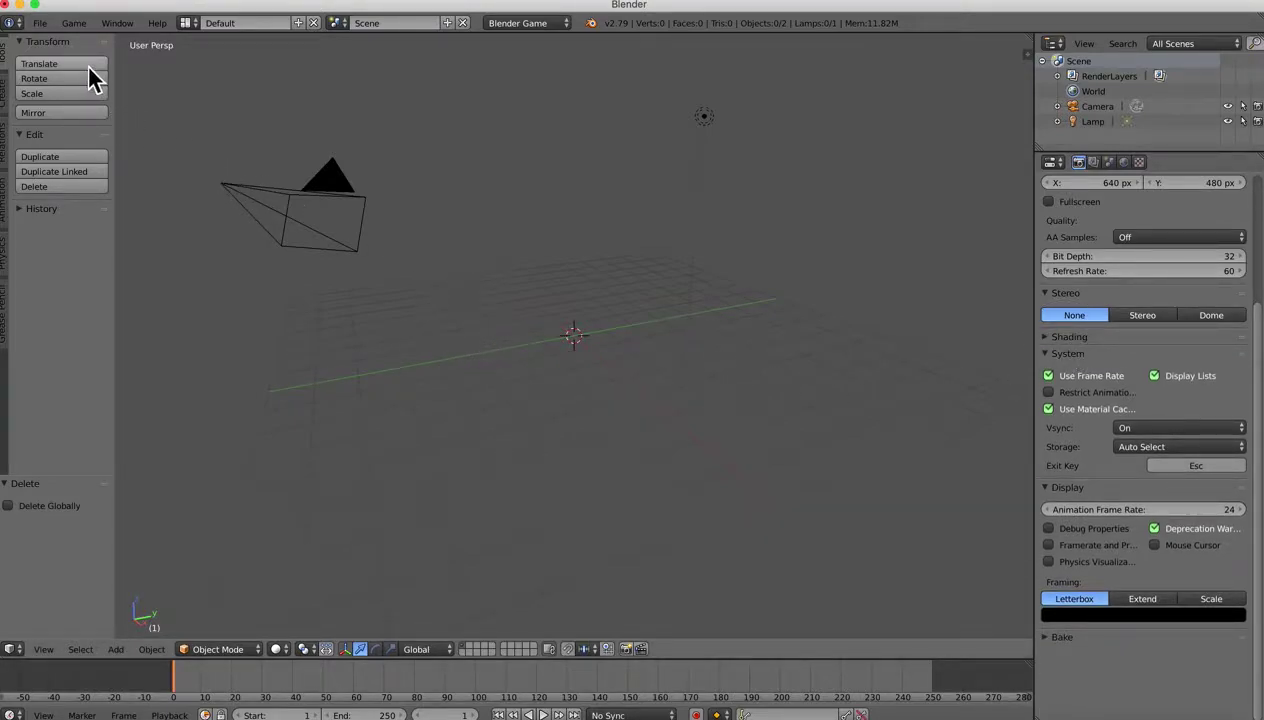
# Step: Import WindowDemo.stl from the Downloads folder into the scene
pyautogui.click(42, 24)
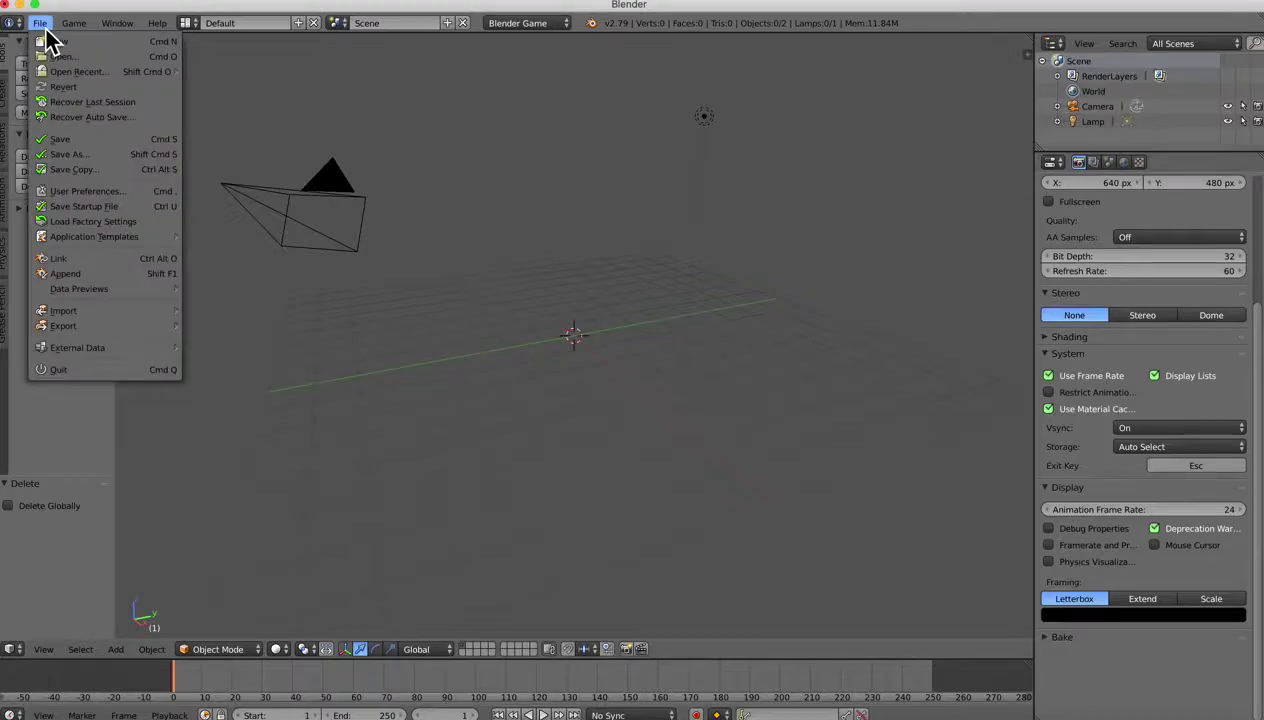
pyautogui.moveTo(103, 314)
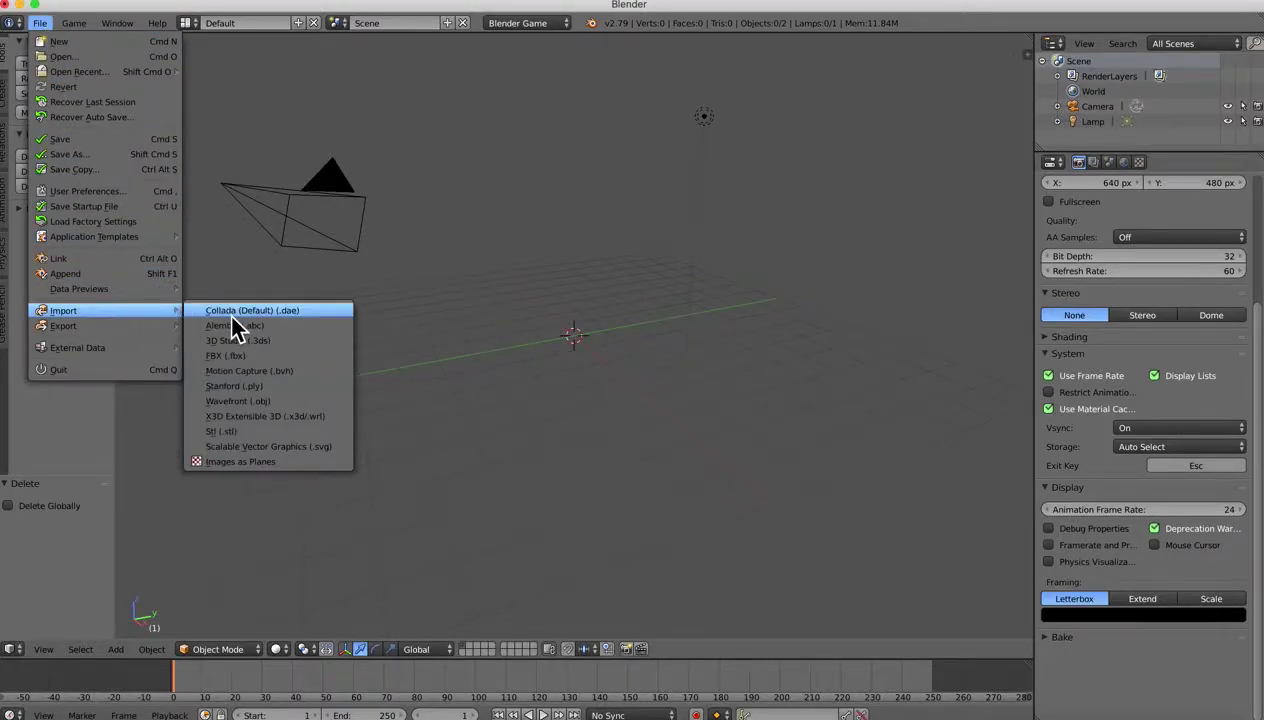
pyautogui.click(231, 433)
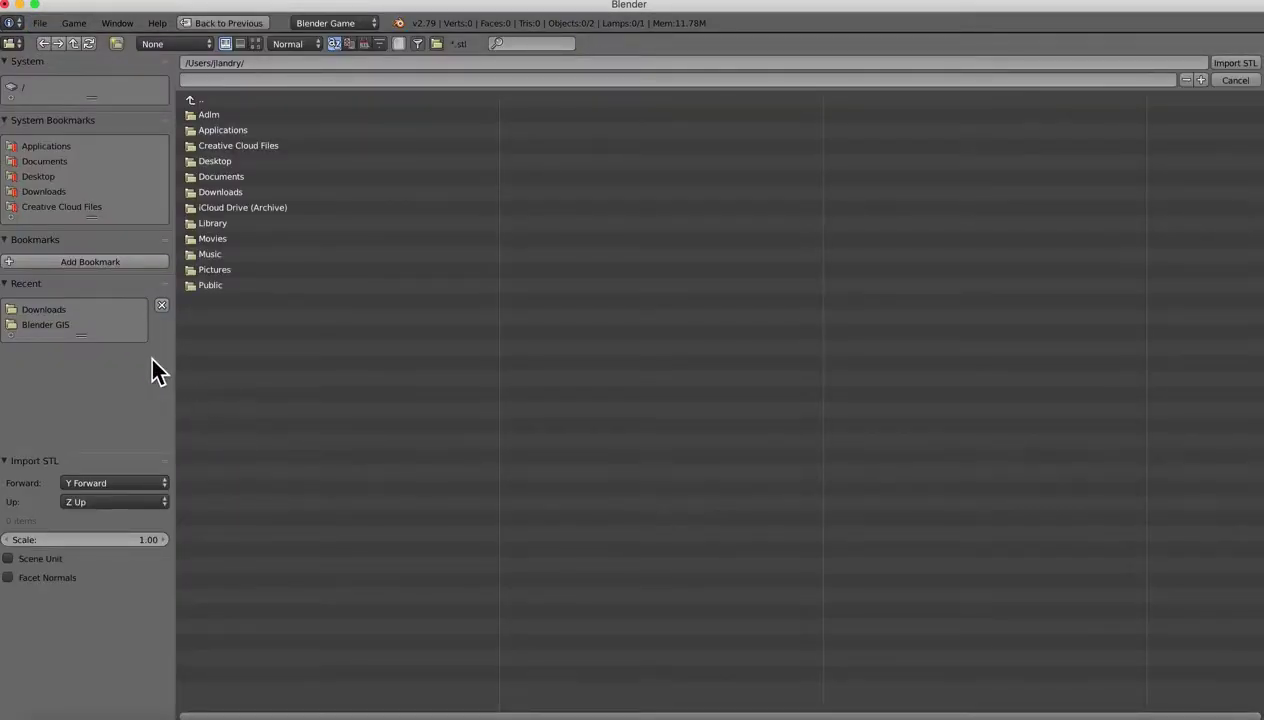
pyautogui.click(44, 192)
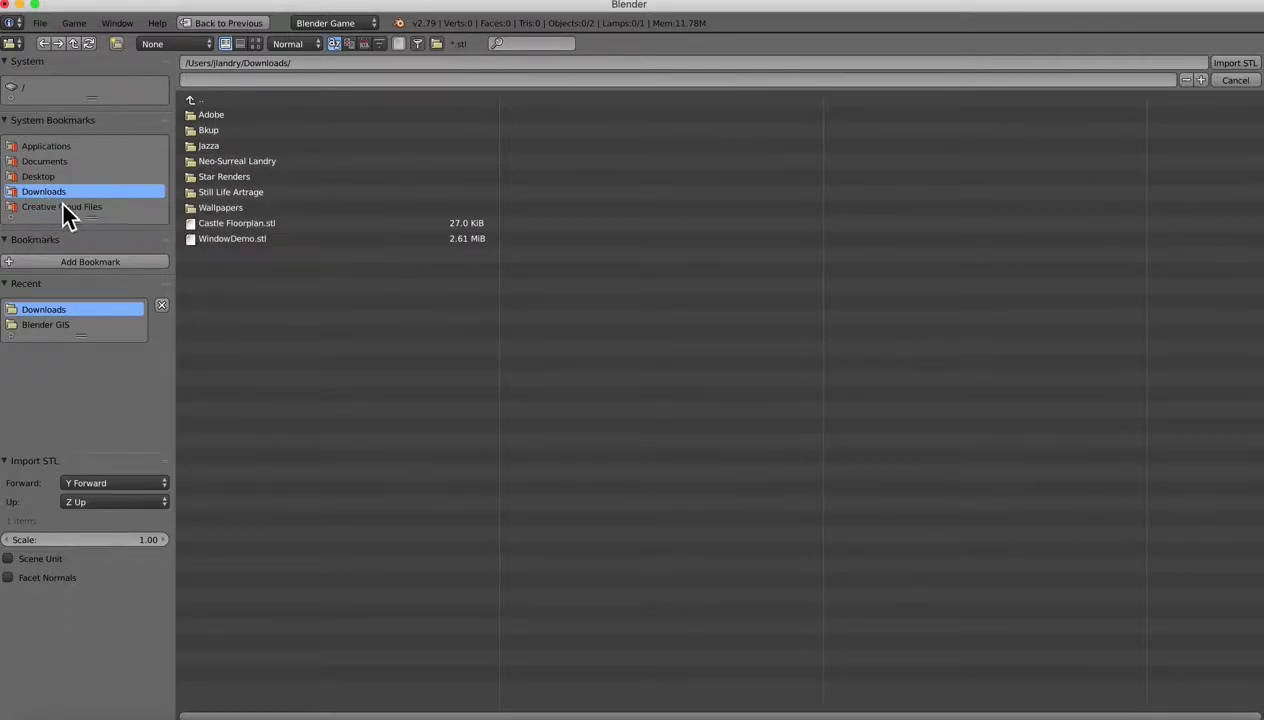
pyautogui.click(236, 243)
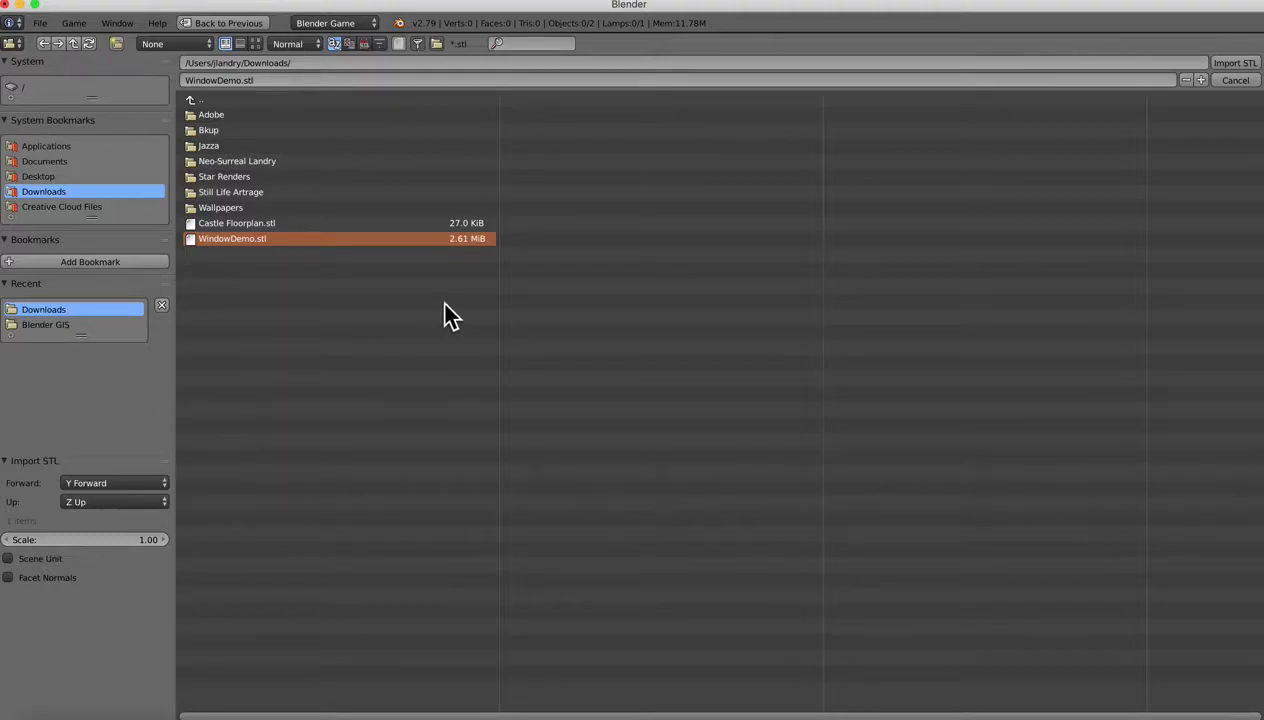
pyautogui.click(1234, 64)
# Step: Scale the imported WindowDemo model down uniformly in three passes, by about 0.129, 0.108 and 0.253
pyautogui.scroll(-8, 677, 358)
pyautogui.scroll(-6, 677, 358)
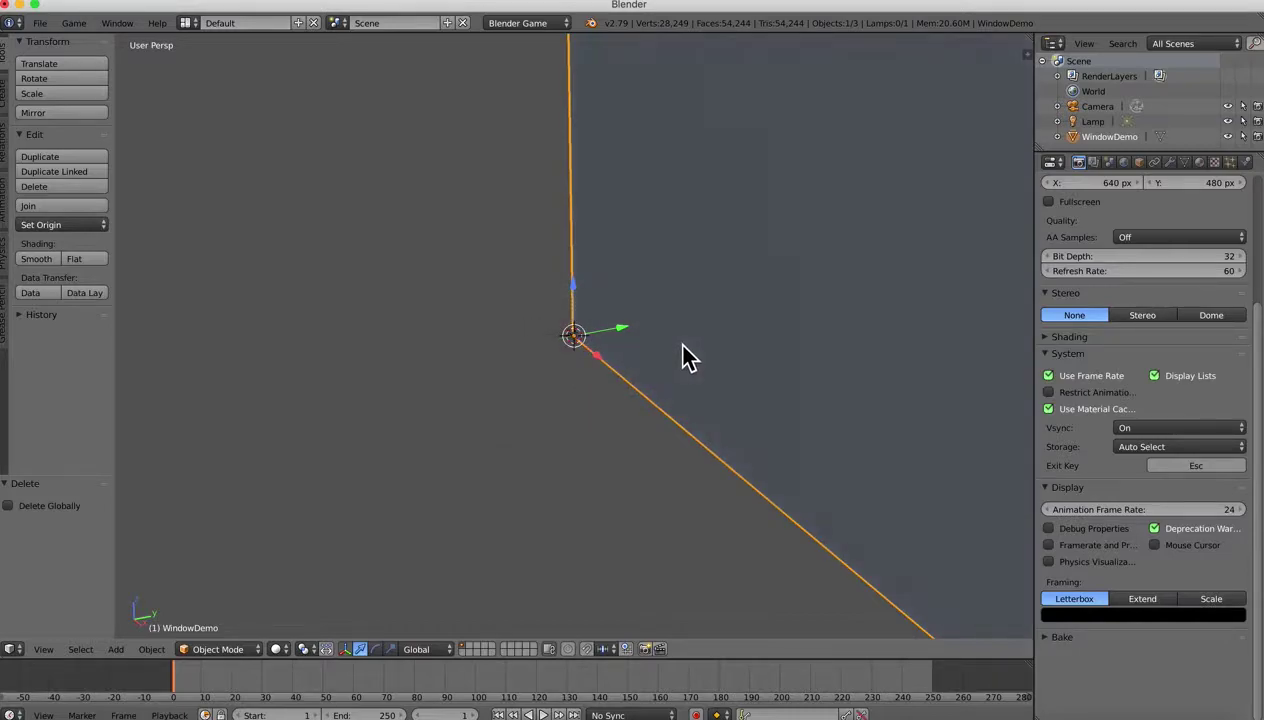
pyautogui.scroll(5, 678, 344)
pyautogui.scroll(5, 660, 345)
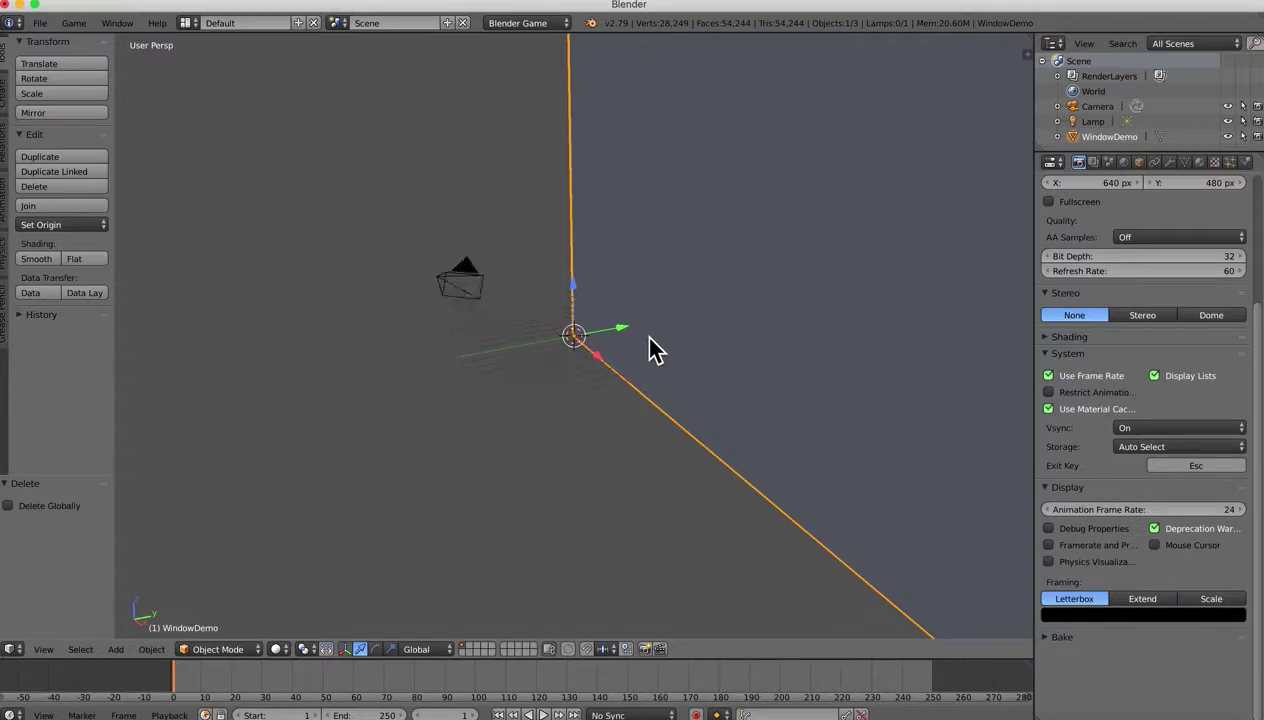
pyautogui.scroll(-2, 632, 340)
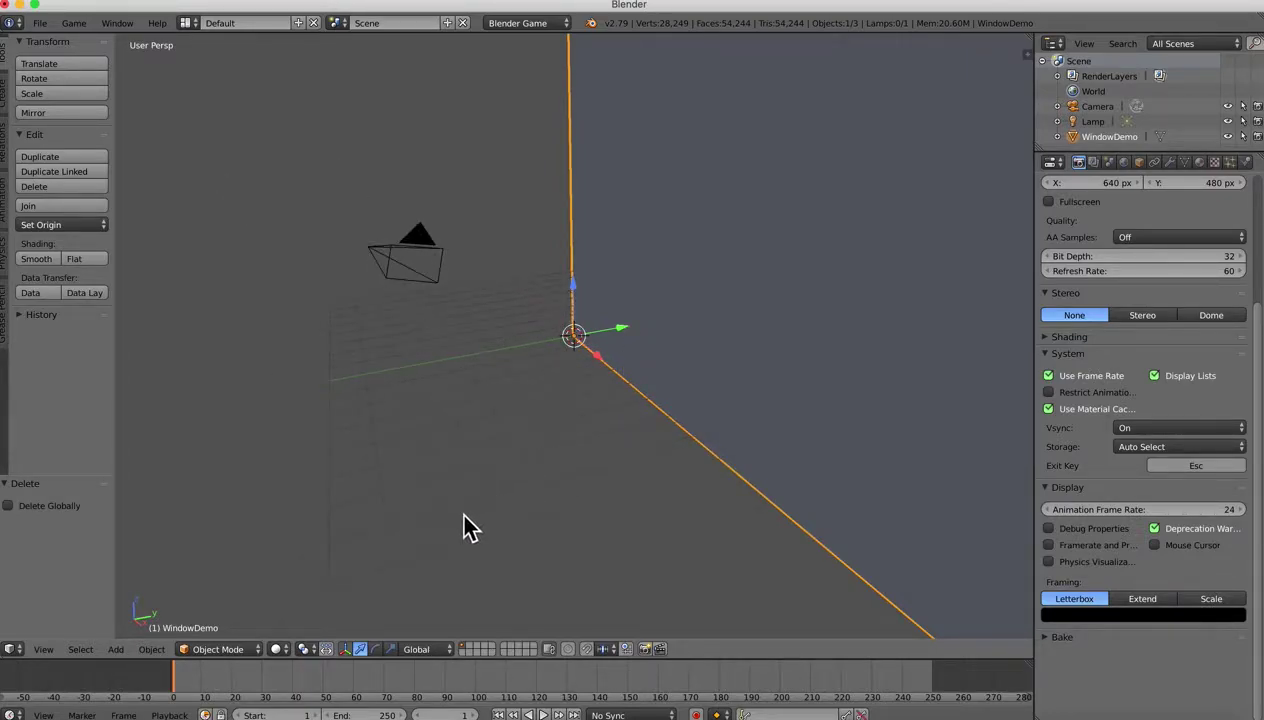
pyautogui.press('s')
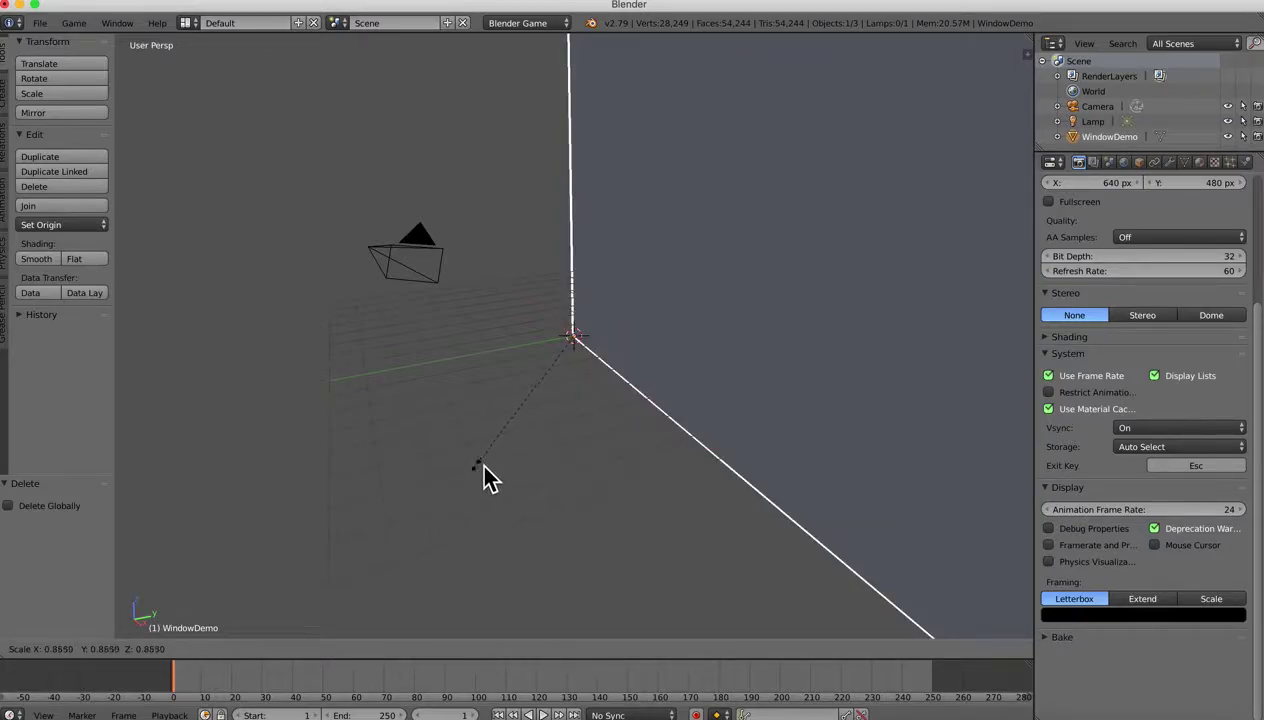
pyautogui.click(555, 368)
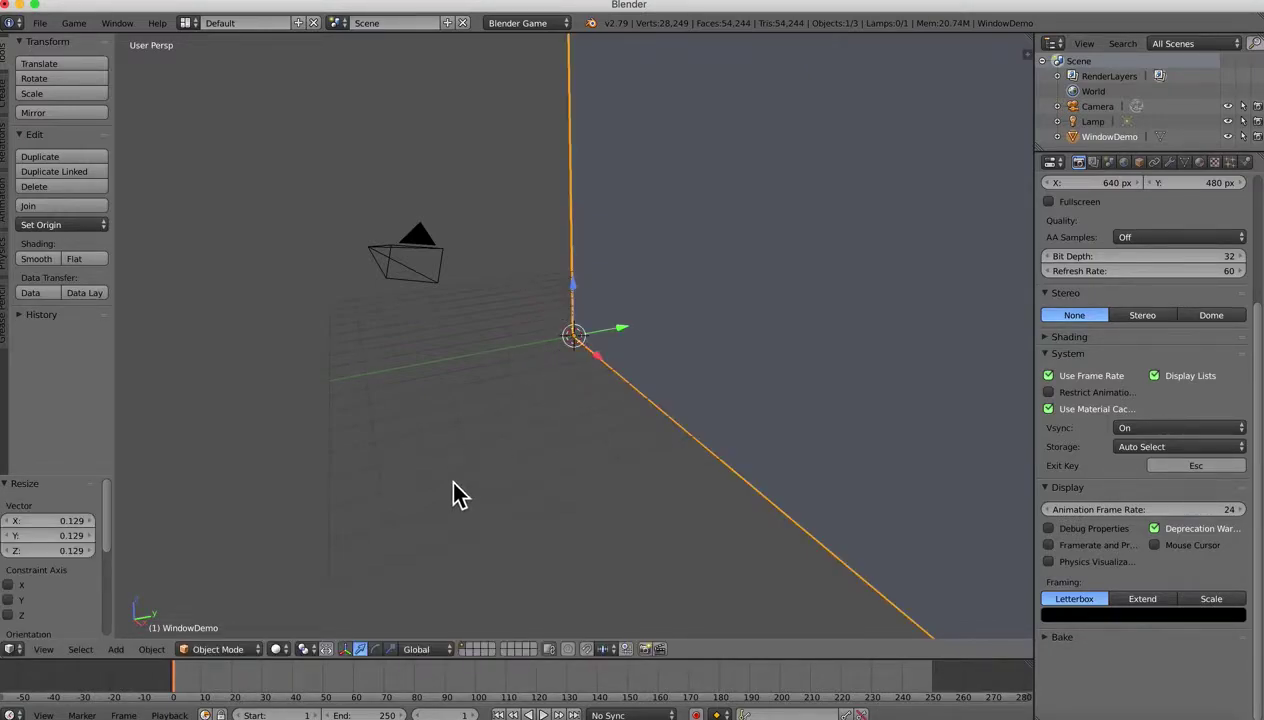
pyautogui.press('s')
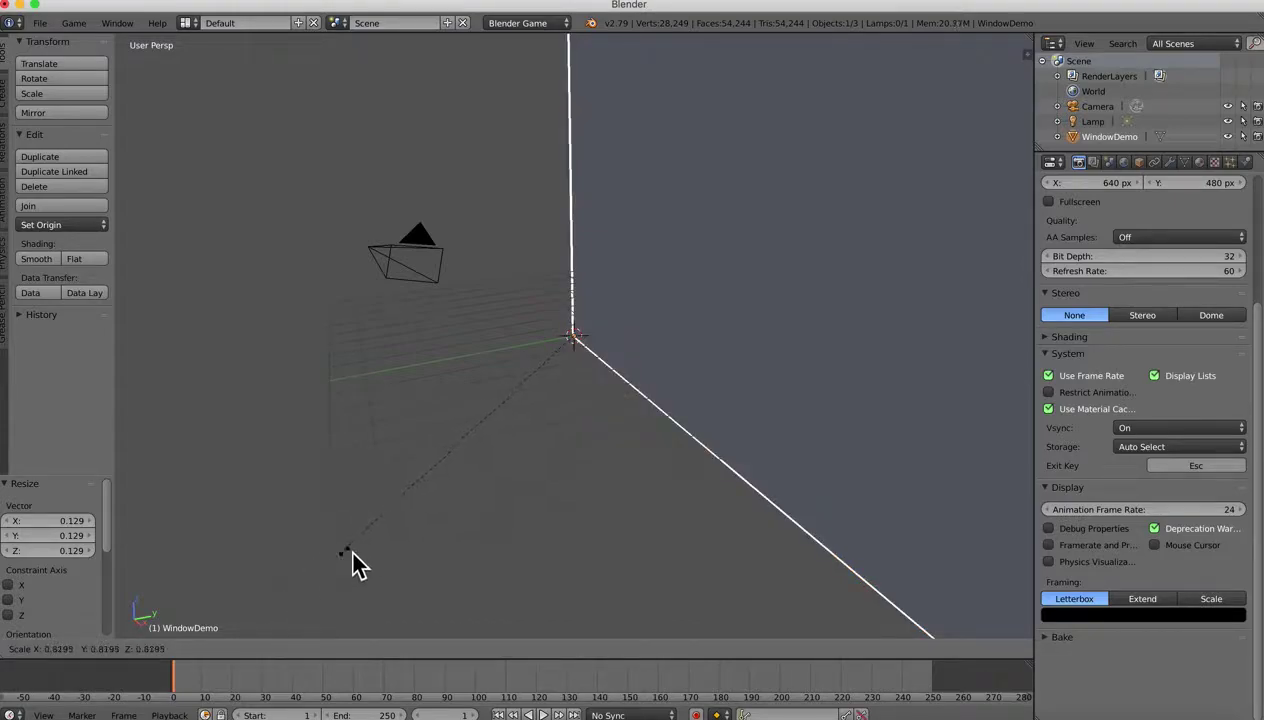
pyautogui.click(552, 385)
pyautogui.press('s')
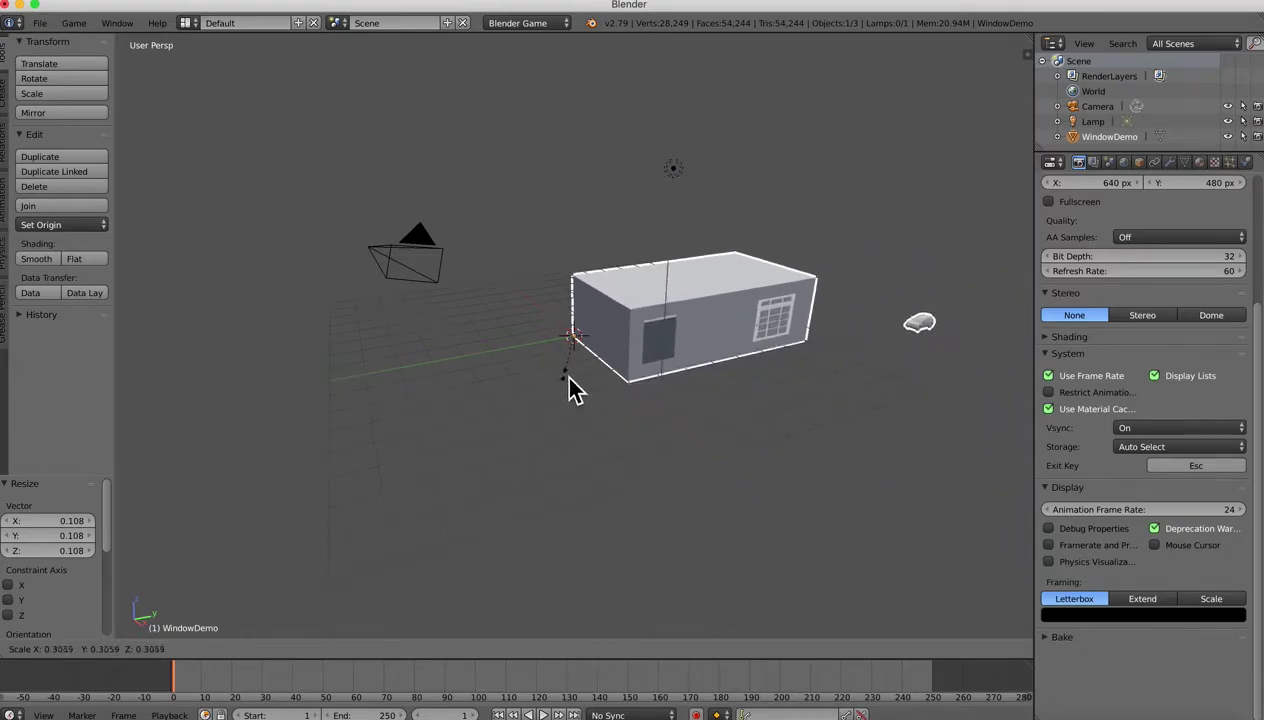
pyautogui.click(578, 382)
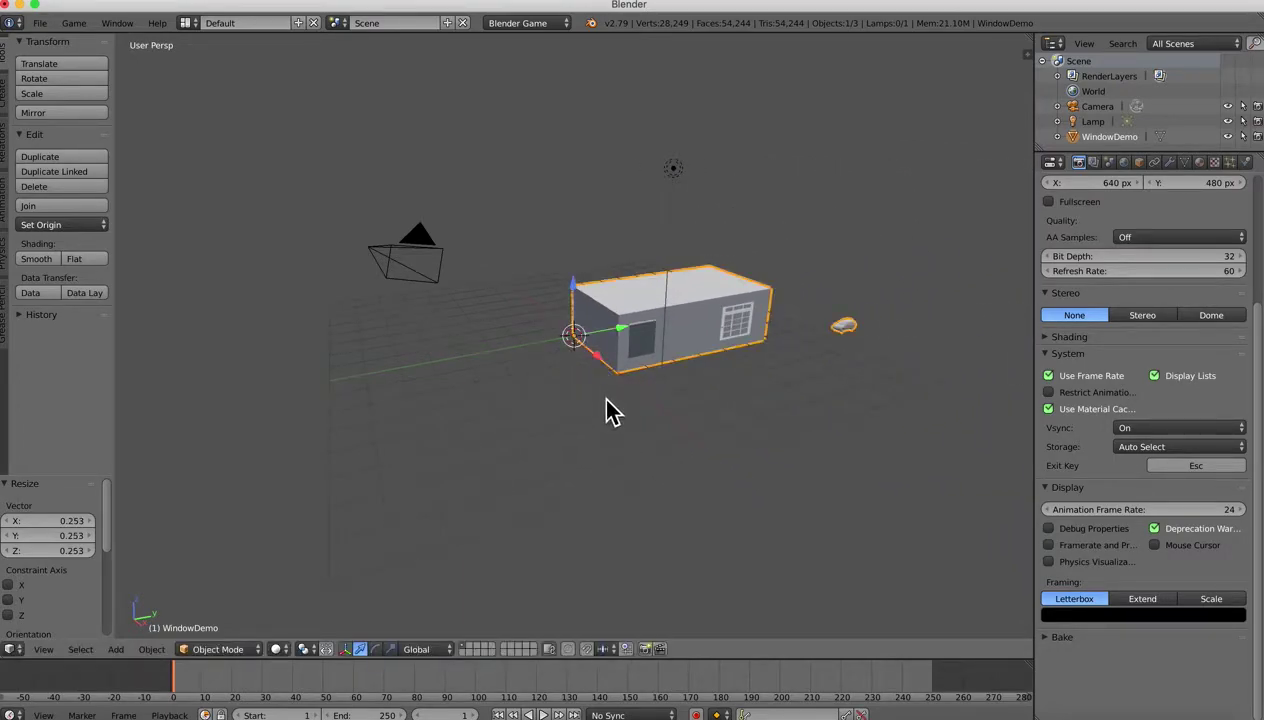
# Step: Inspect the imported building, its windows and the car, toggling the selection to check which parts belong to the same object
pyautogui.keyDown('shift'); pyautogui.moveTo(728, 367); pyautogui.dragTo(604, 375, button='middle'); pyautogui.keyUp('shift')
pyautogui.scroll(3, 595, 377)
pyautogui.scroll(3, 588, 376)
pyautogui.scroll(-2, 588, 376)
pyautogui.moveTo(584, 375); pyautogui.dragTo(615, 375, button='middle')
pyautogui.press('a')
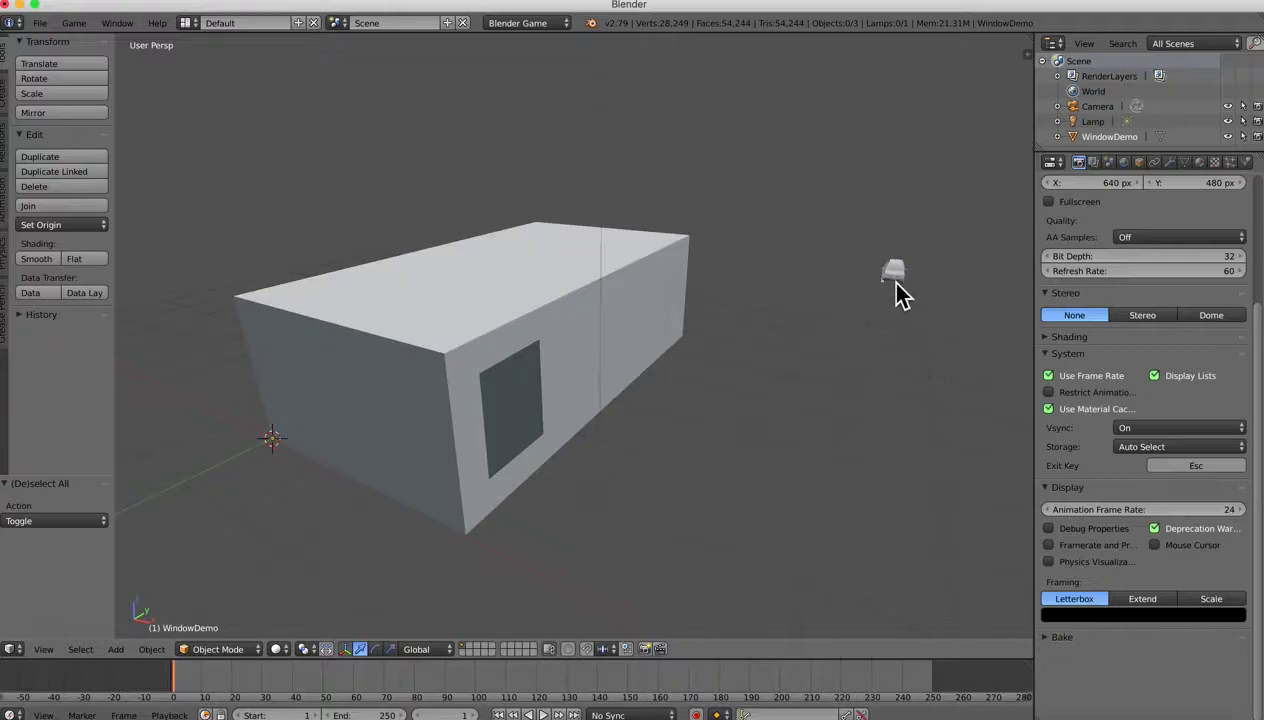
pyautogui.rightClick(622, 342)
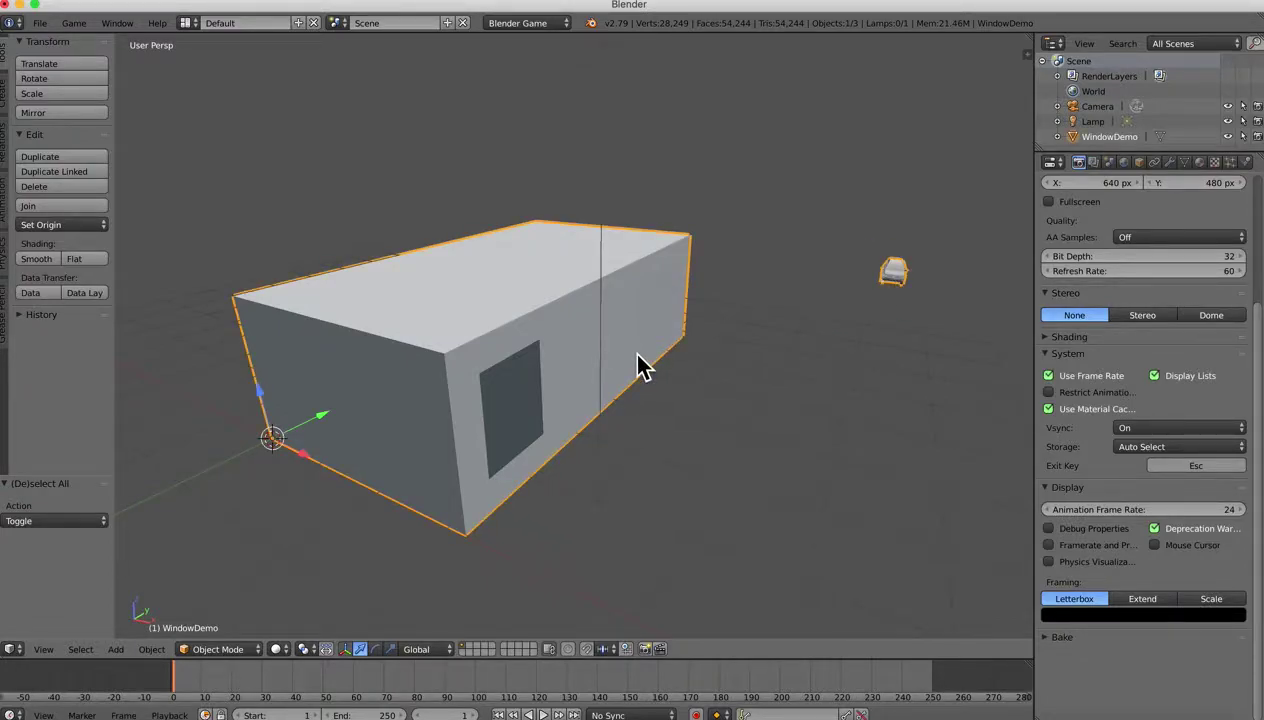
pyautogui.moveTo(654, 375); pyautogui.dragTo(719, 401, button='middle')
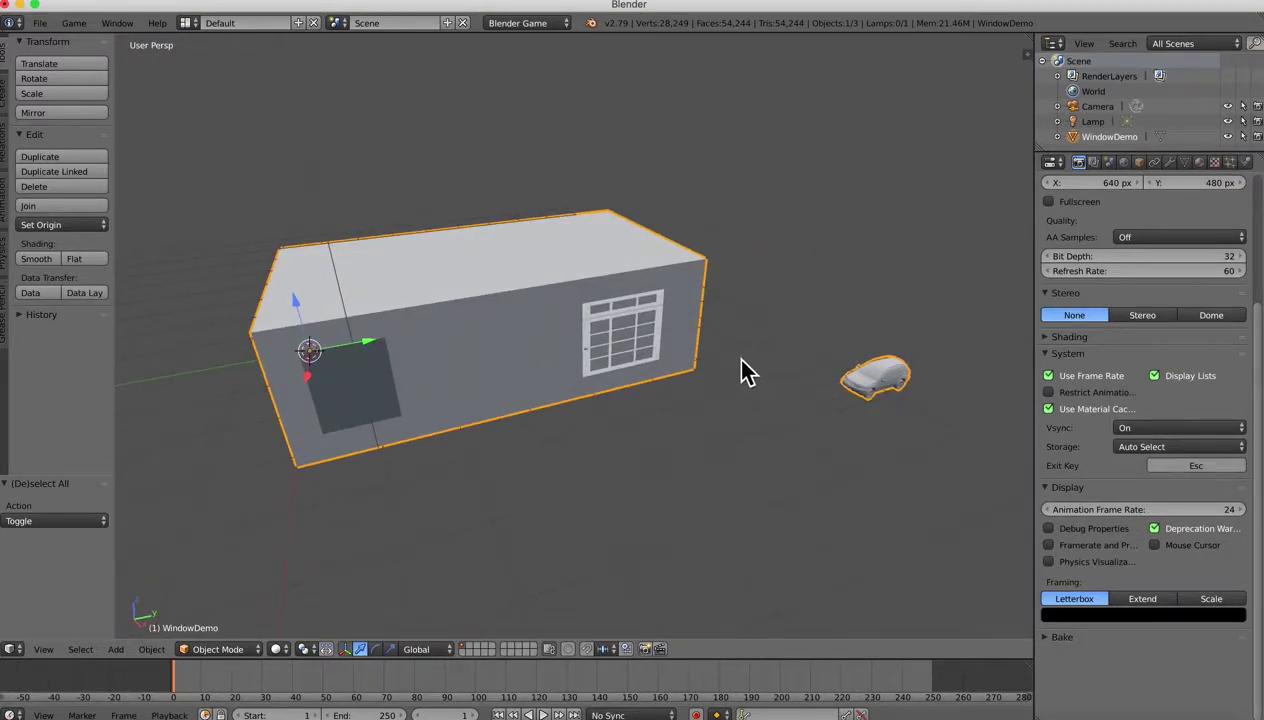
pyautogui.press('a')
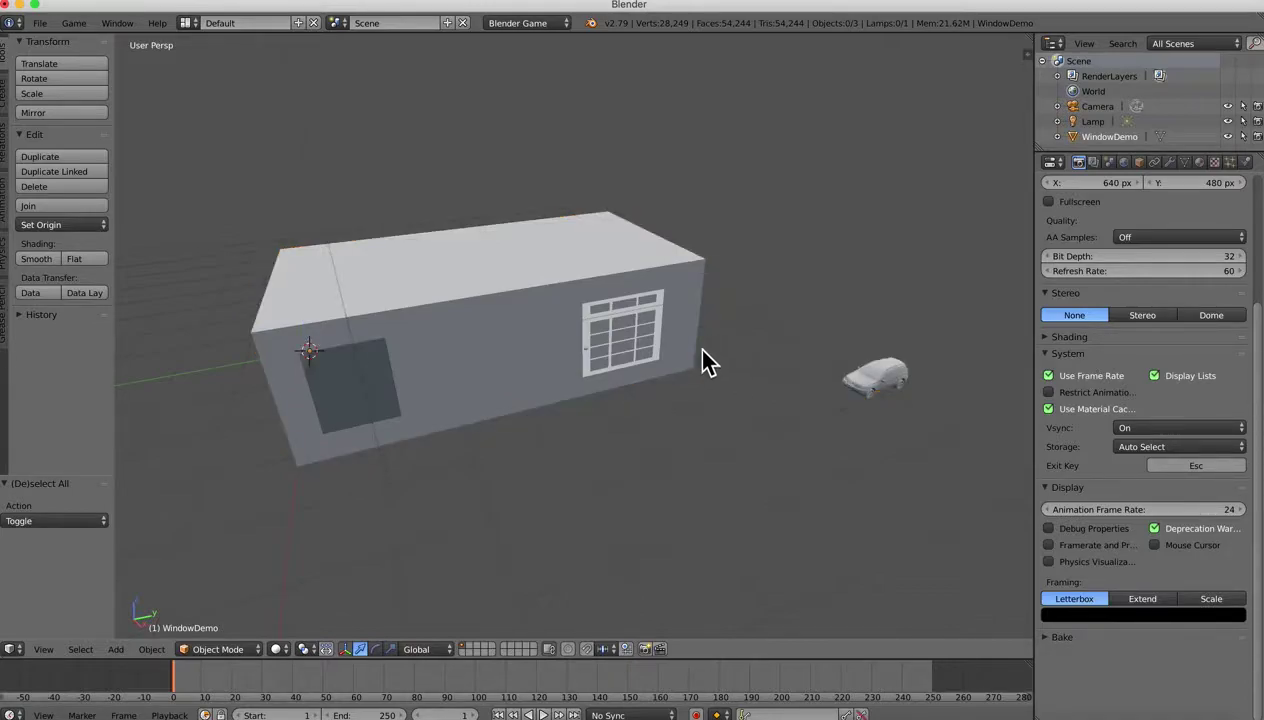
pyautogui.press('a')
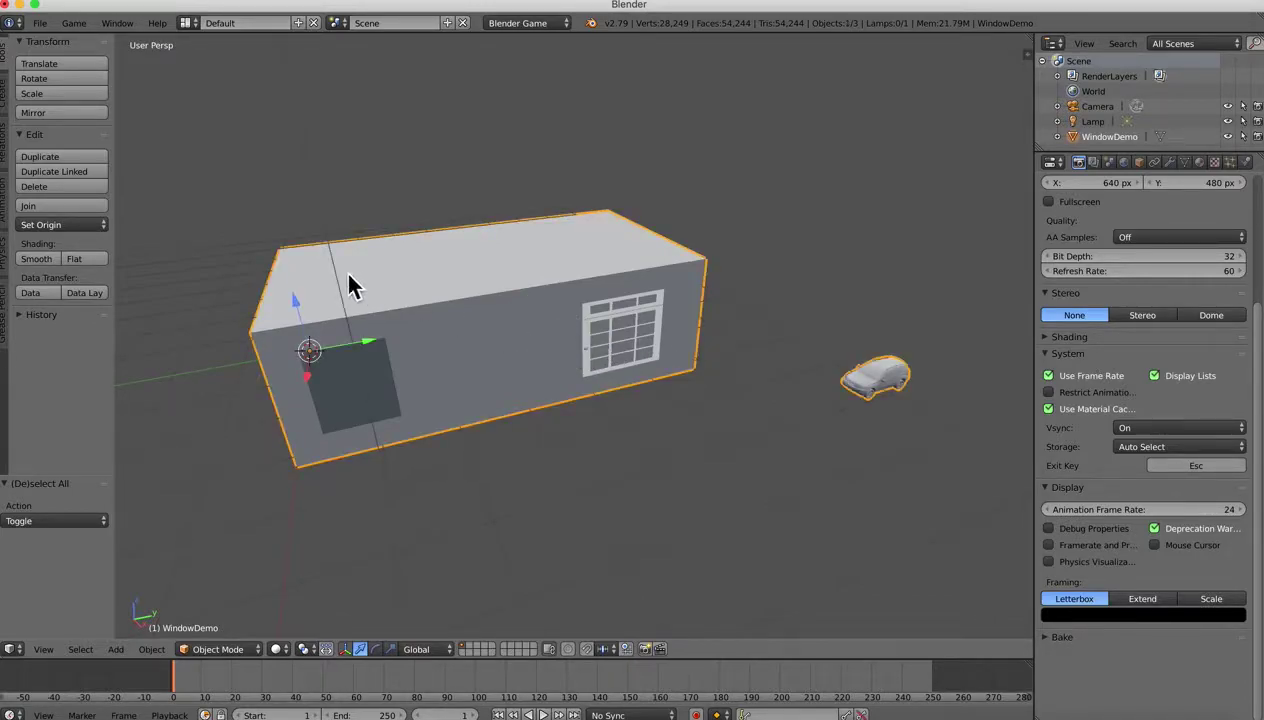
# Step: Save the Blender file to the Desktop as WindowDemo3D
pyautogui.click(40, 23)
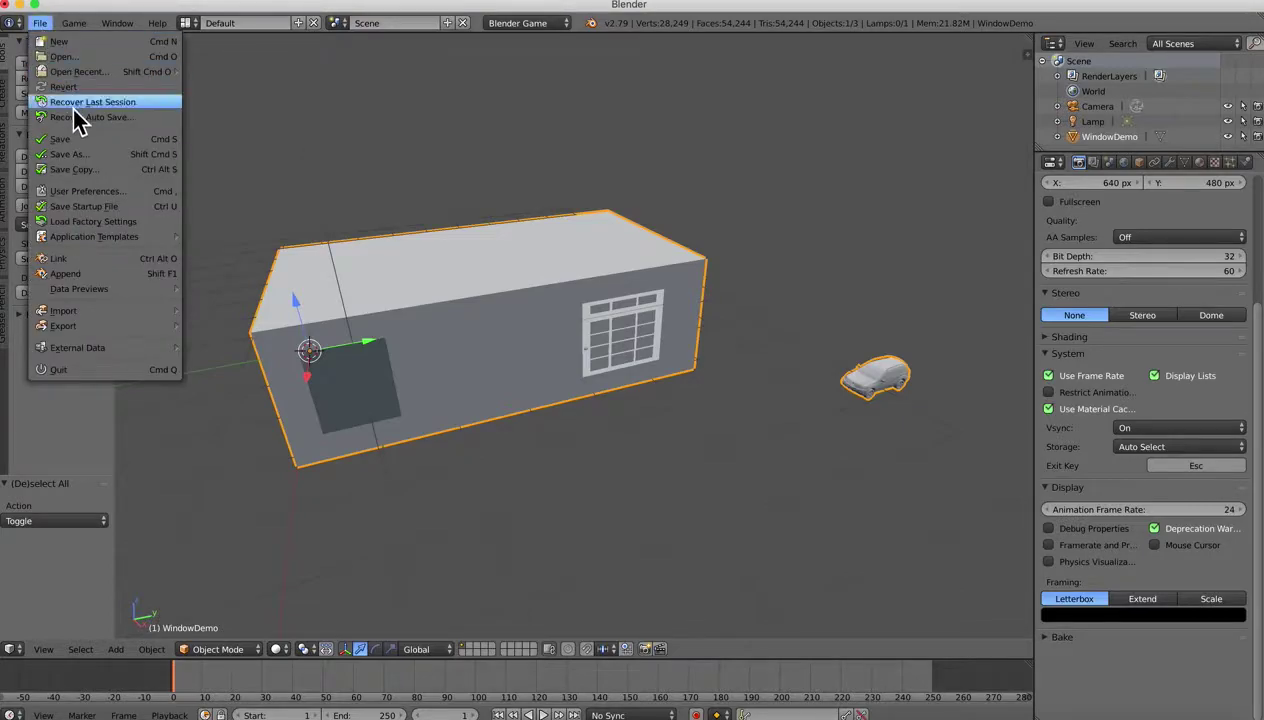
pyautogui.click(77, 141)
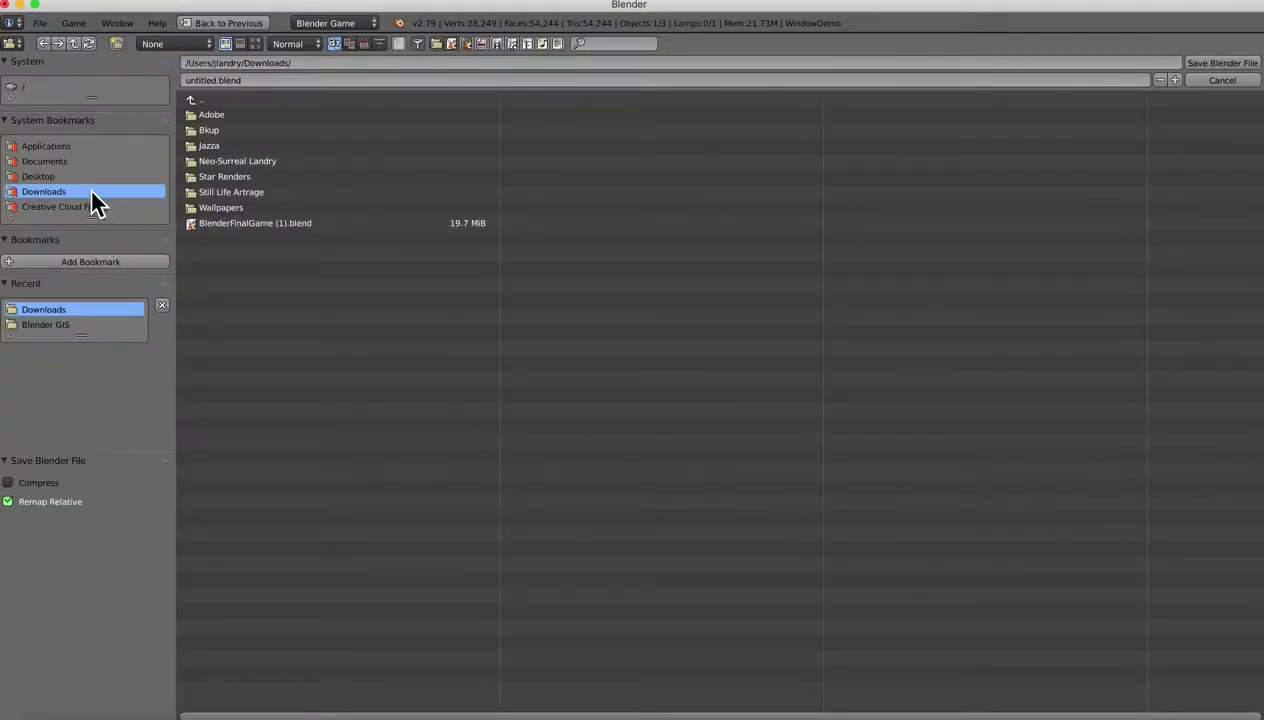
pyautogui.click(57, 176)
pyautogui.click(233, 83)
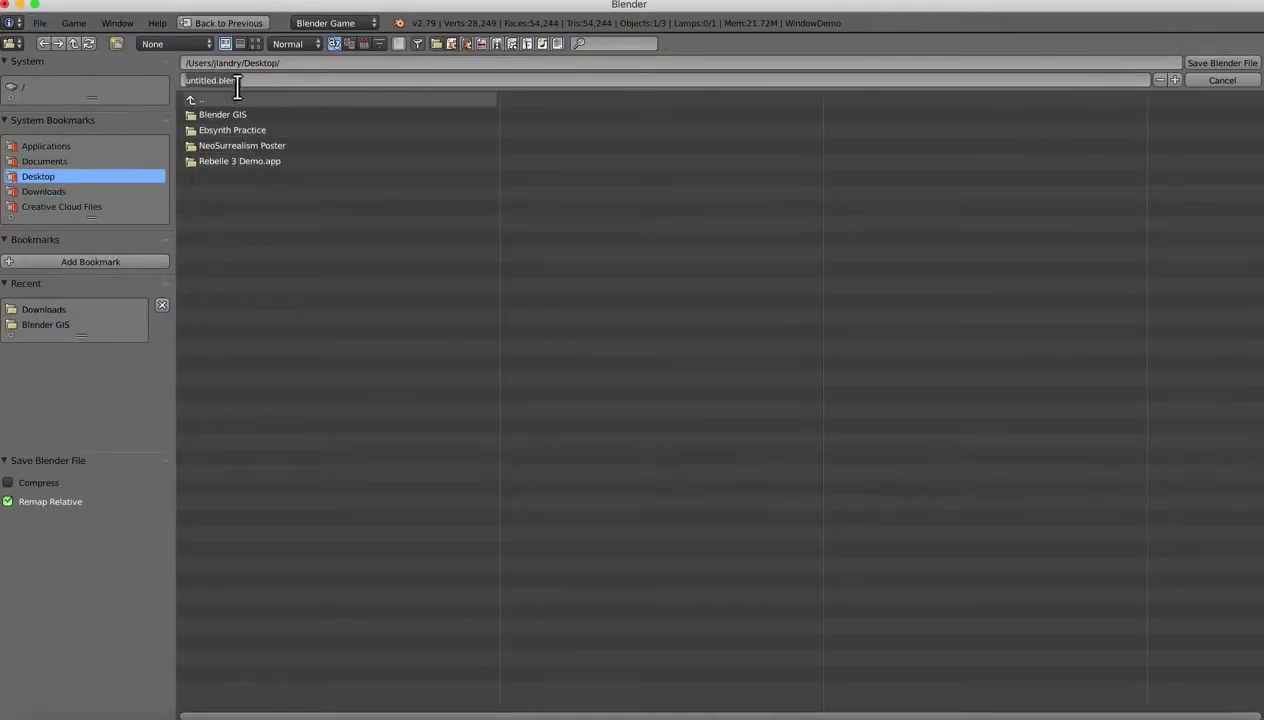
pyautogui.write('WindowDemo3D')
pyautogui.press('Return')
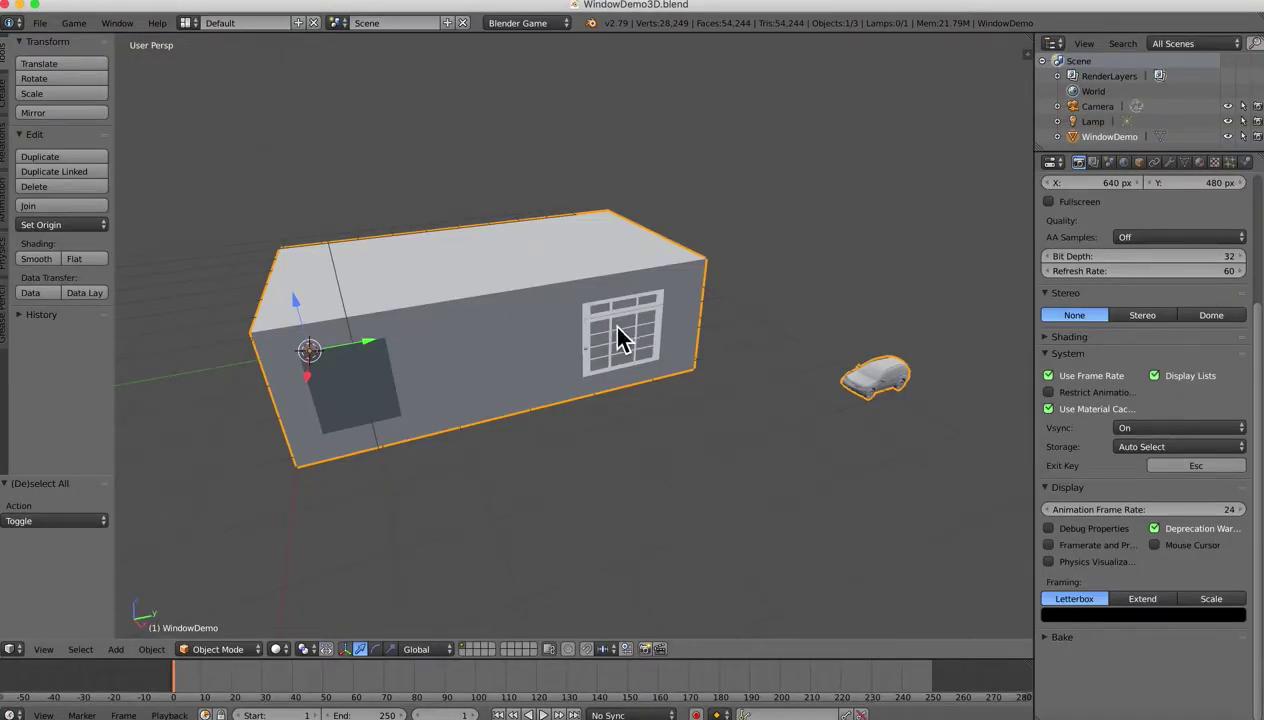
# Step: Put the WindowDemo mesh into Edit Mode, deselect all its geometry and examine the wall with the window openings
pyautogui.press('Tab')
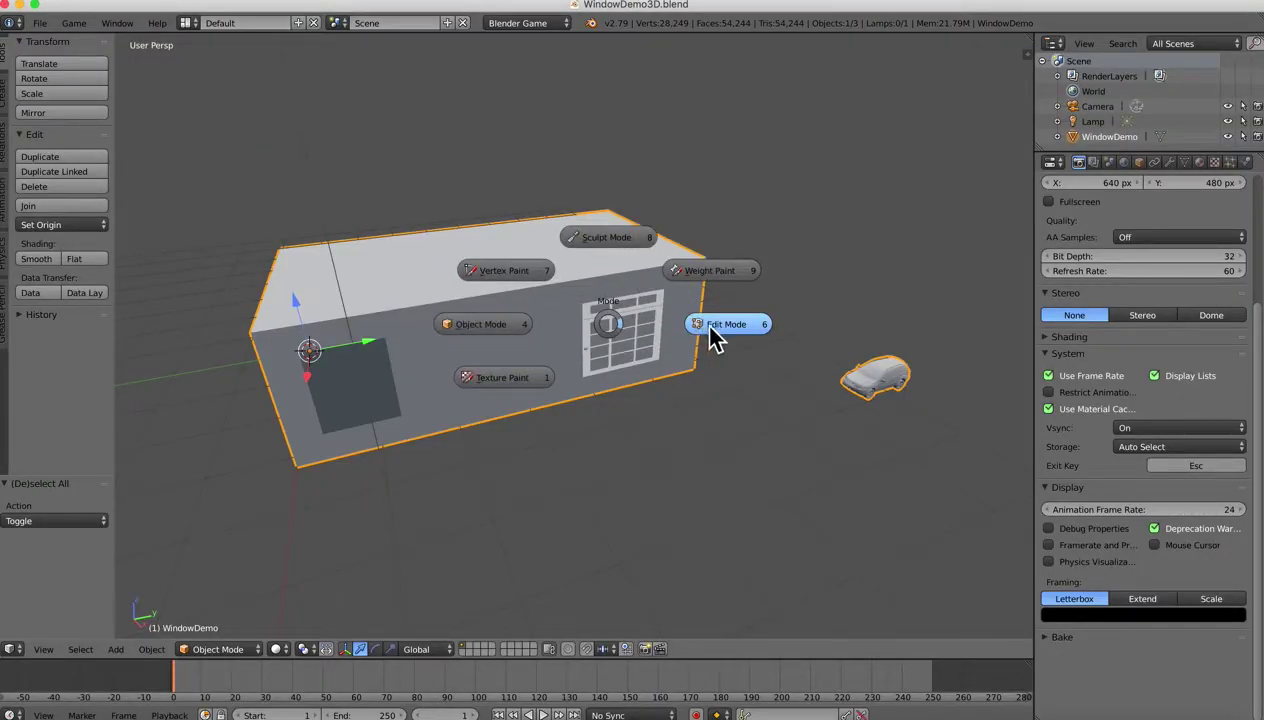
pyautogui.click(711, 331)
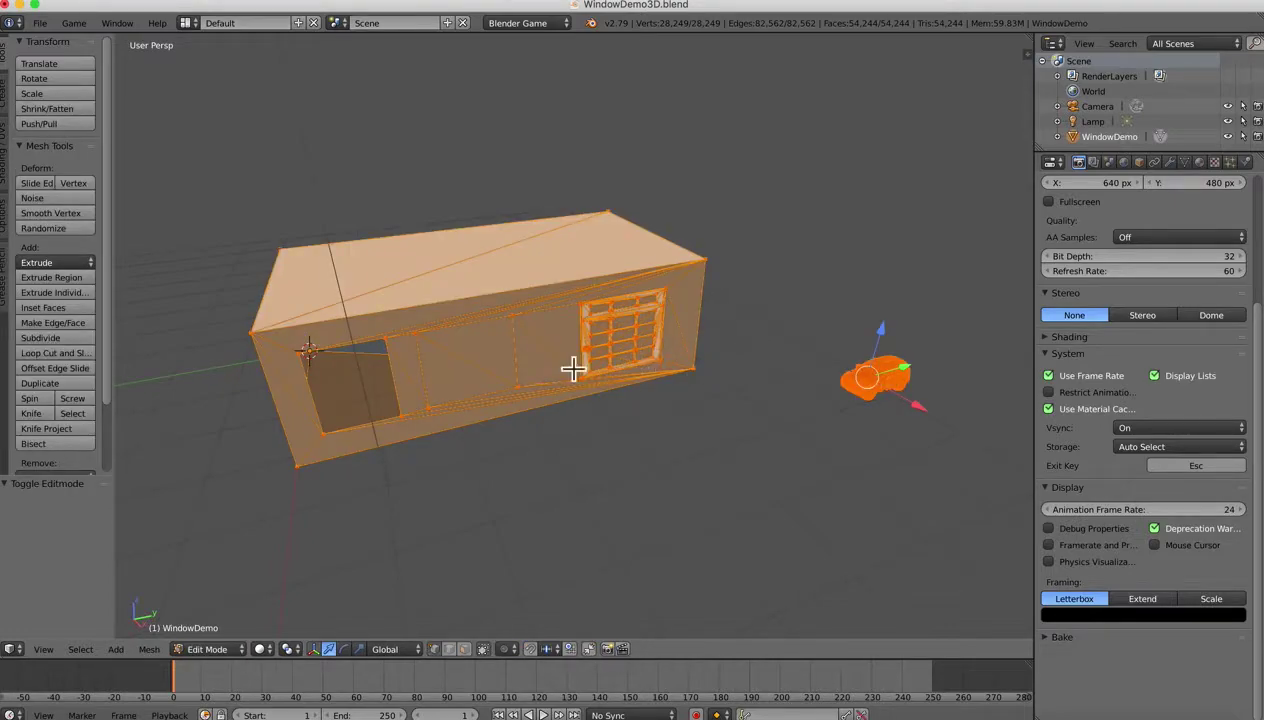
pyautogui.scroll(3, 572, 368)
pyautogui.moveTo(568, 357); pyautogui.dragTo(726, 361, button='middle')
pyautogui.press('a')
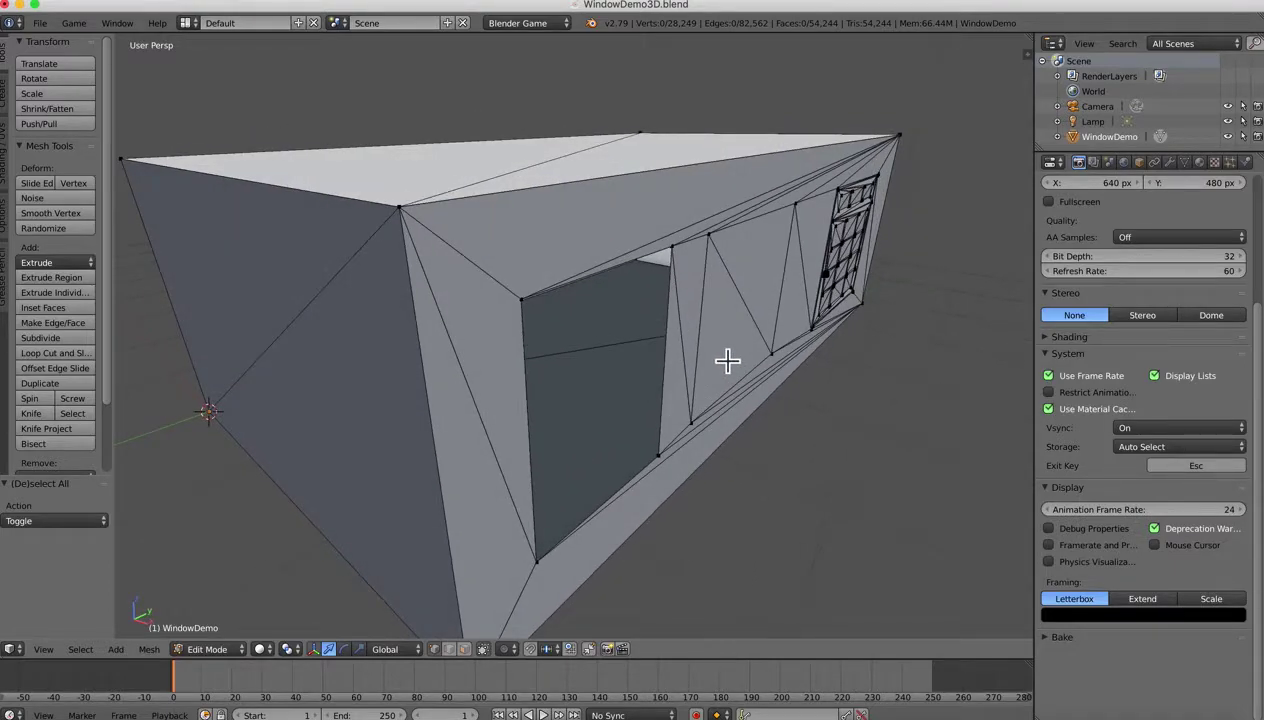
pyautogui.moveTo(727, 361)
pyautogui.mouseDown(button='middle')
pyautogui.moveTo(779, 386)
pyautogui.moveTo(735, 384)
pyautogui.mouseUp(button='middle')
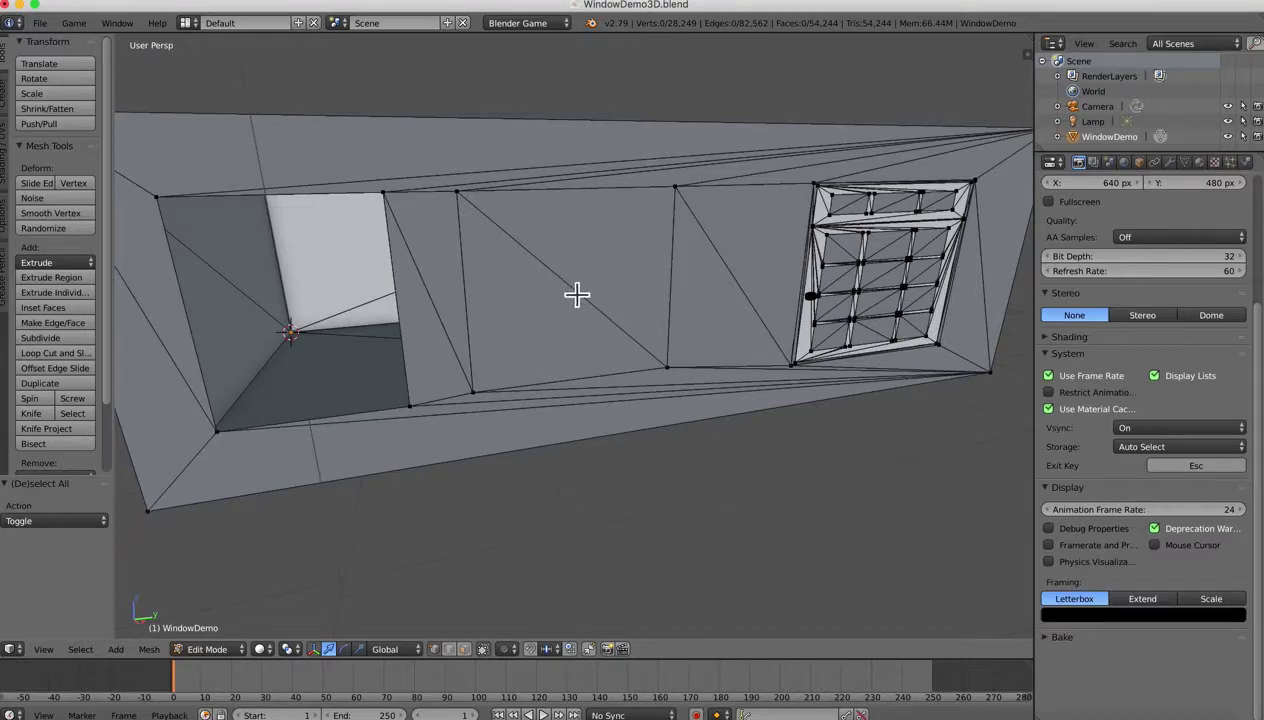
# Step: Fill the open window hole in the building's wall with a new face built from its four corner vertices
pyautogui.scroll(-4, 590, 318)
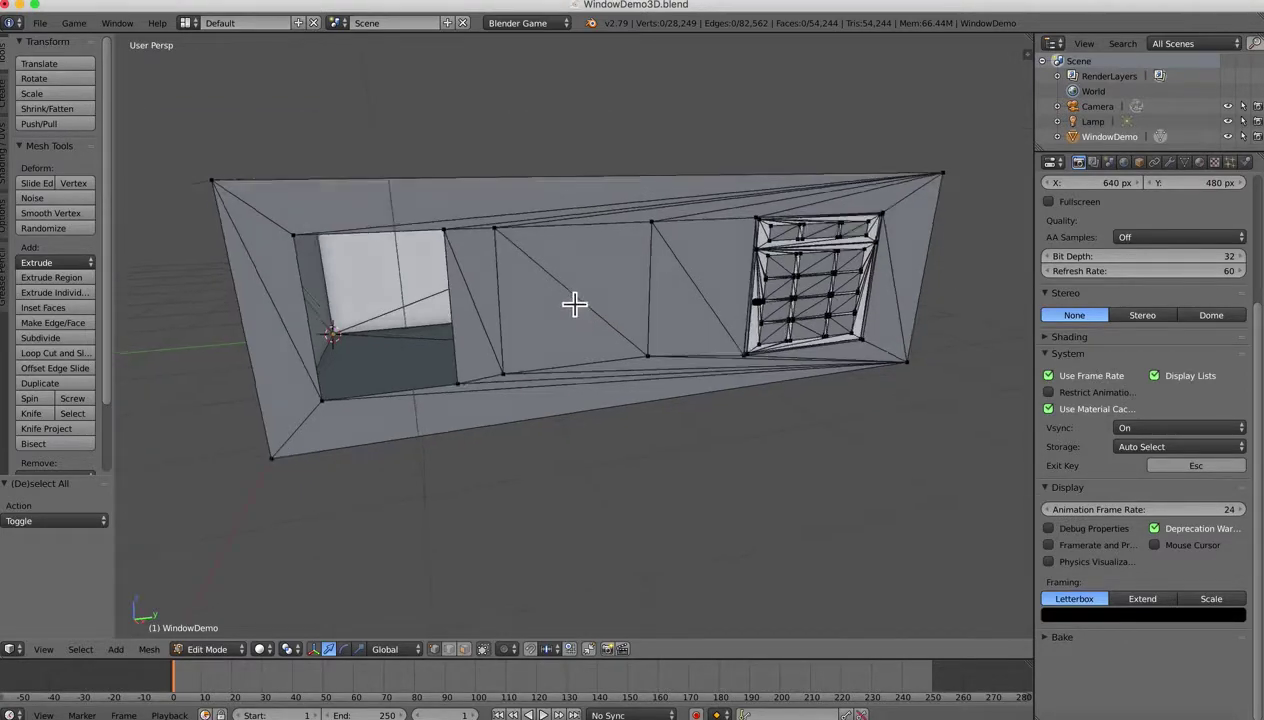
pyautogui.hscroll(-10, 587, 302)
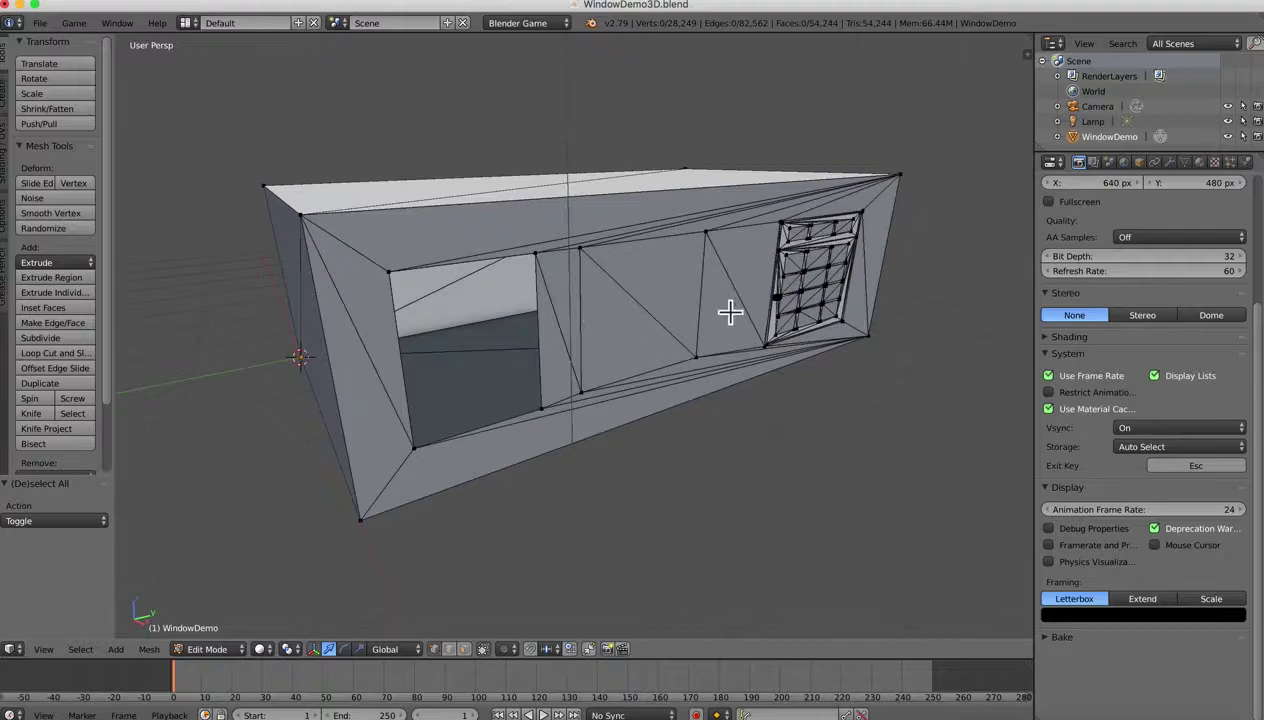
pyautogui.scroll(2, 575, 301)
pyautogui.hscroll(-5, 575, 301)
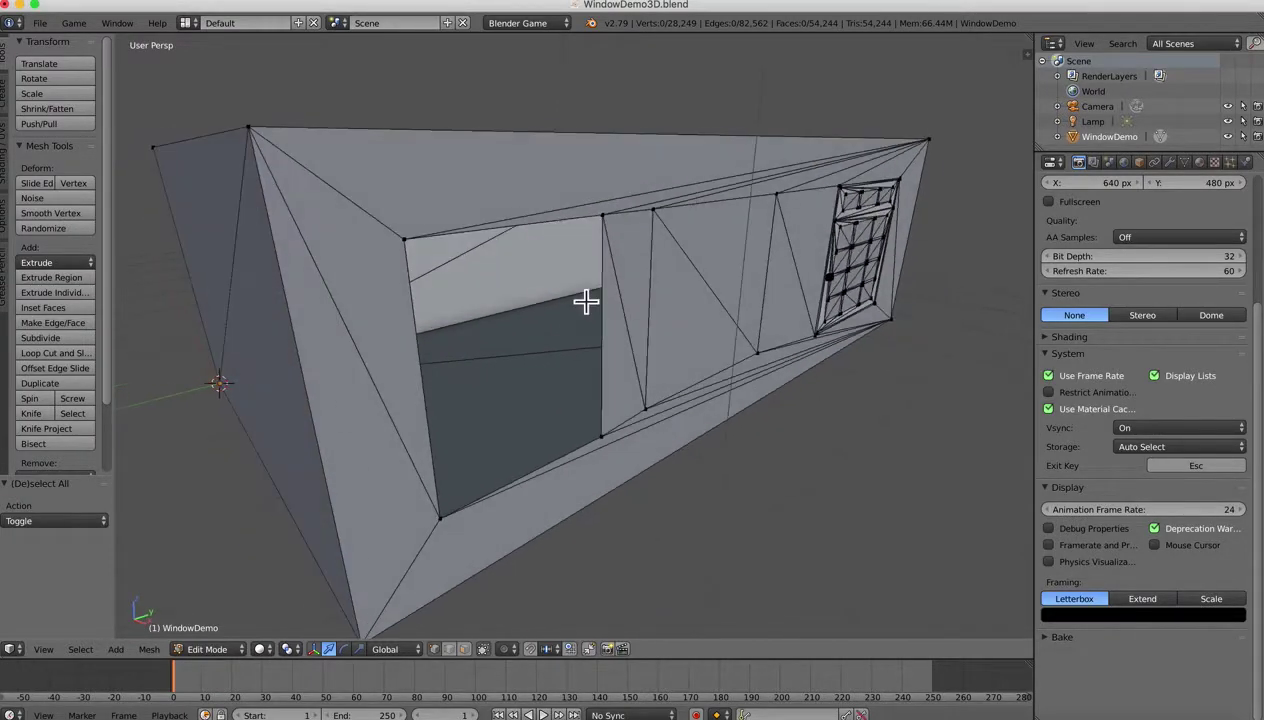
pyautogui.rightClick(415, 249)
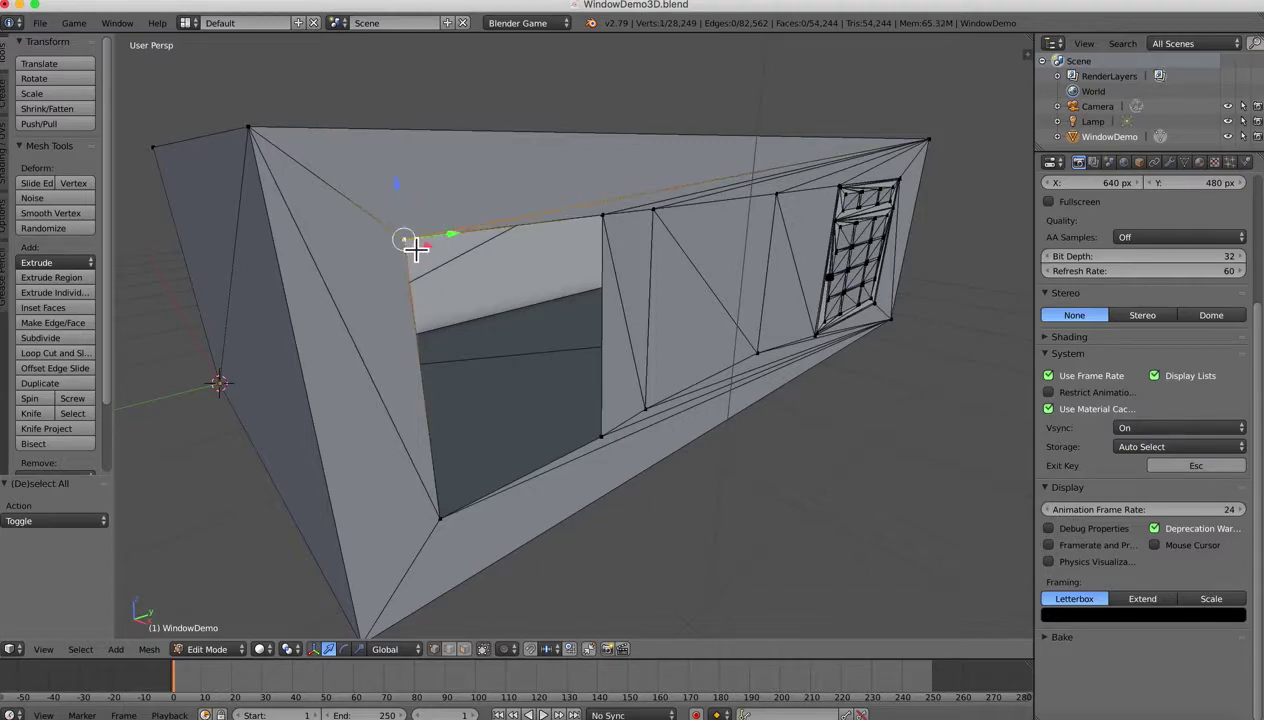
pyautogui.keyDown('shift'); pyautogui.rightClick(612, 222); pyautogui.keyUp('shift')
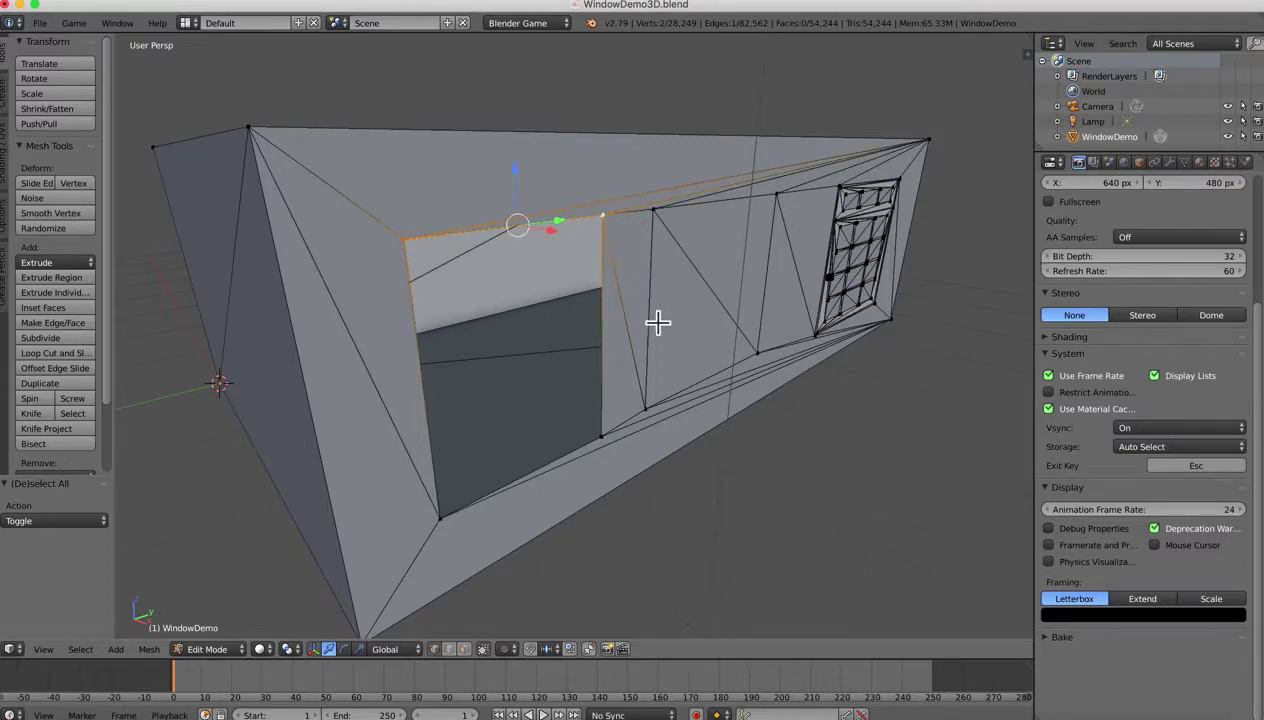
pyautogui.keyDown('shift'); pyautogui.rightClick(628, 442); pyautogui.keyUp('shift')
pyautogui.keyDown('shift'); pyautogui.rightClick(448, 520); pyautogui.keyUp('shift')
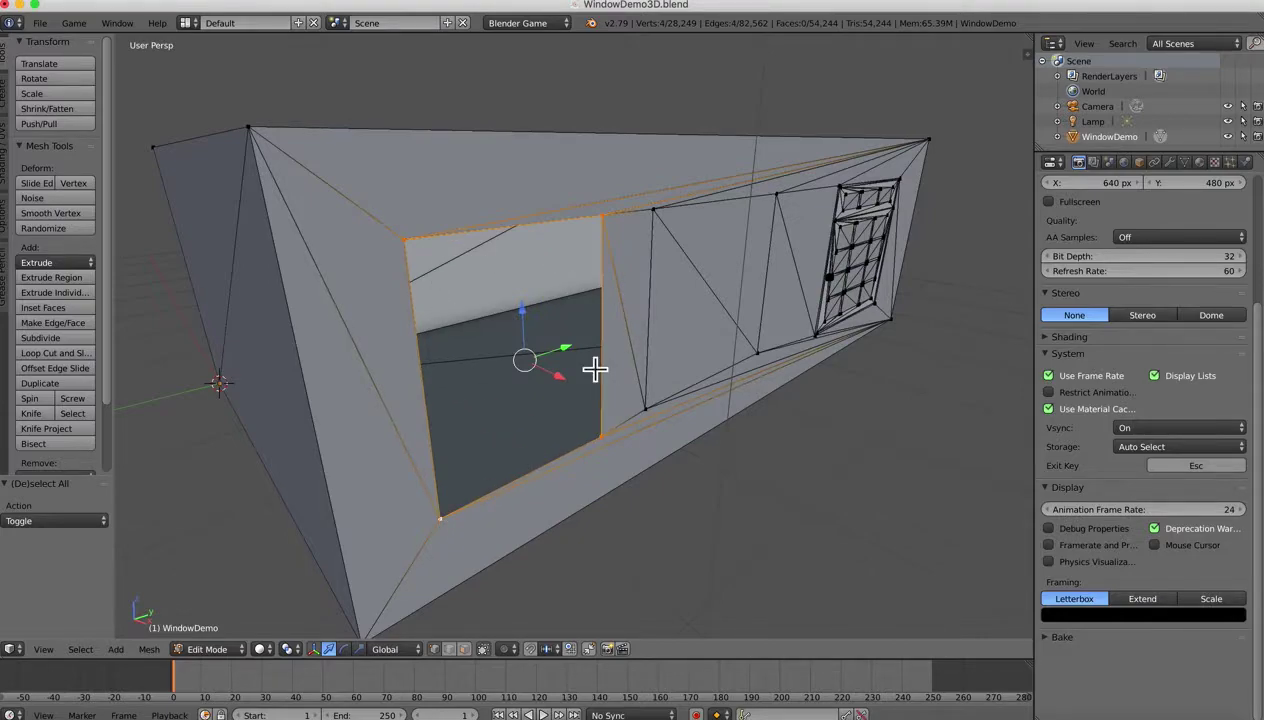
pyautogui.press('f')
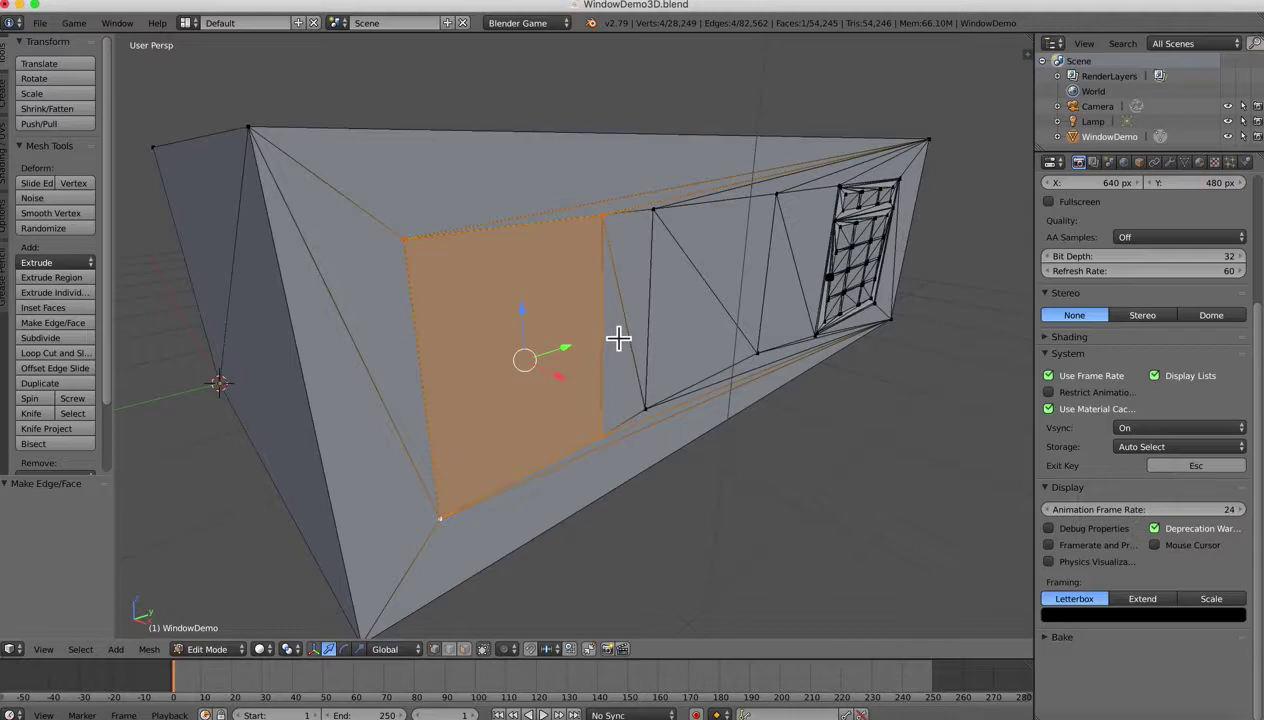
# Step: Create a new material for the WindowDemo mesh and name it Building
pyautogui.scroll(1, 1140, 275)
pyautogui.scroll(5, 1140, 273)
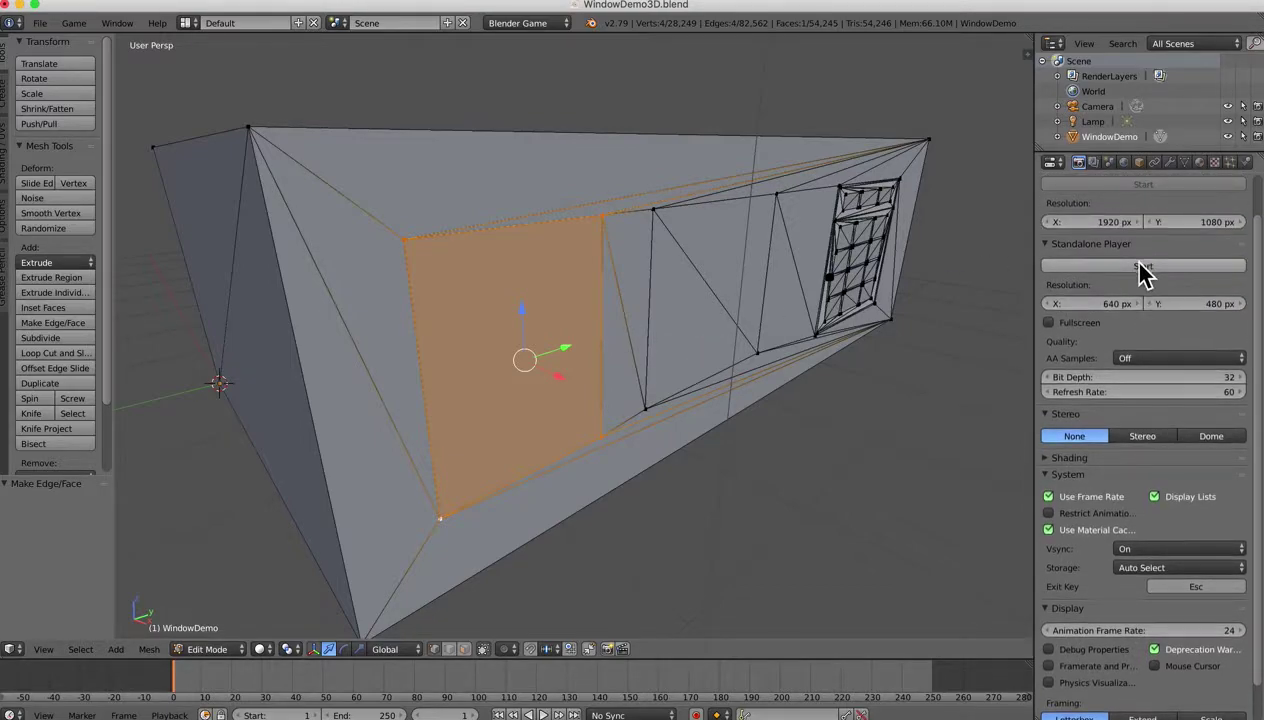
pyautogui.click(1201, 164)
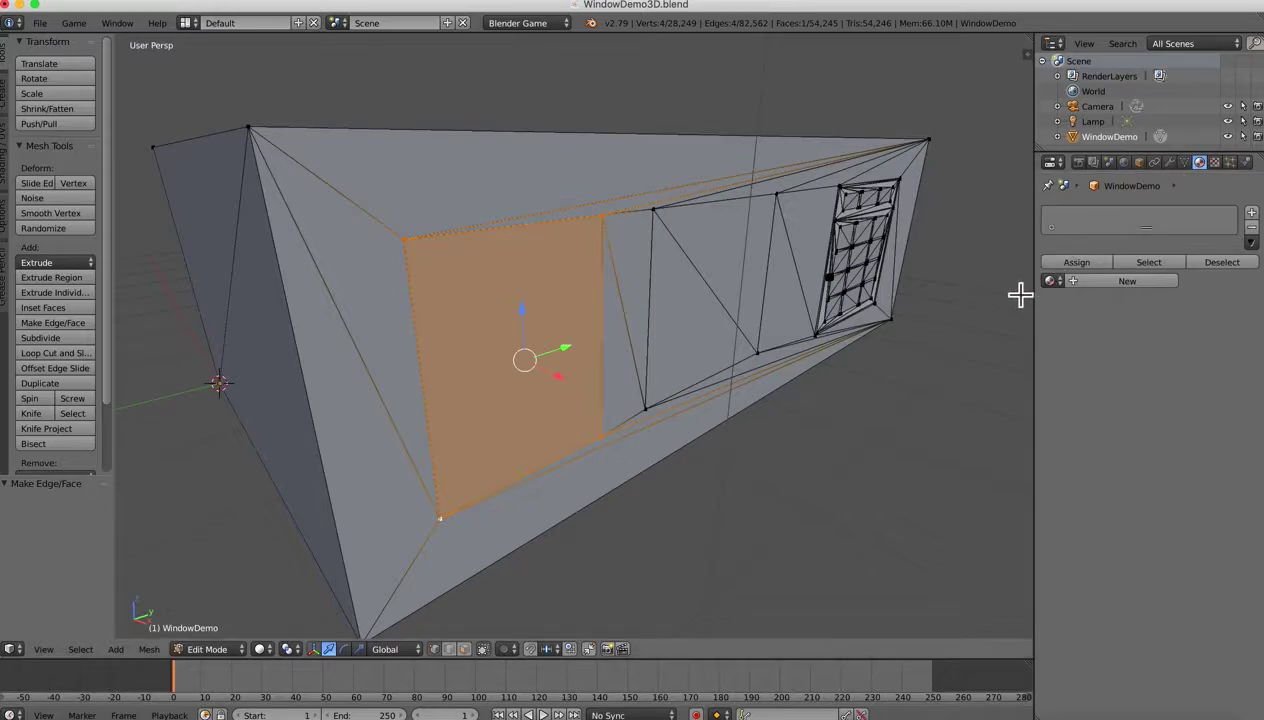
pyautogui.click(1126, 285)
pyautogui.click(1110, 282)
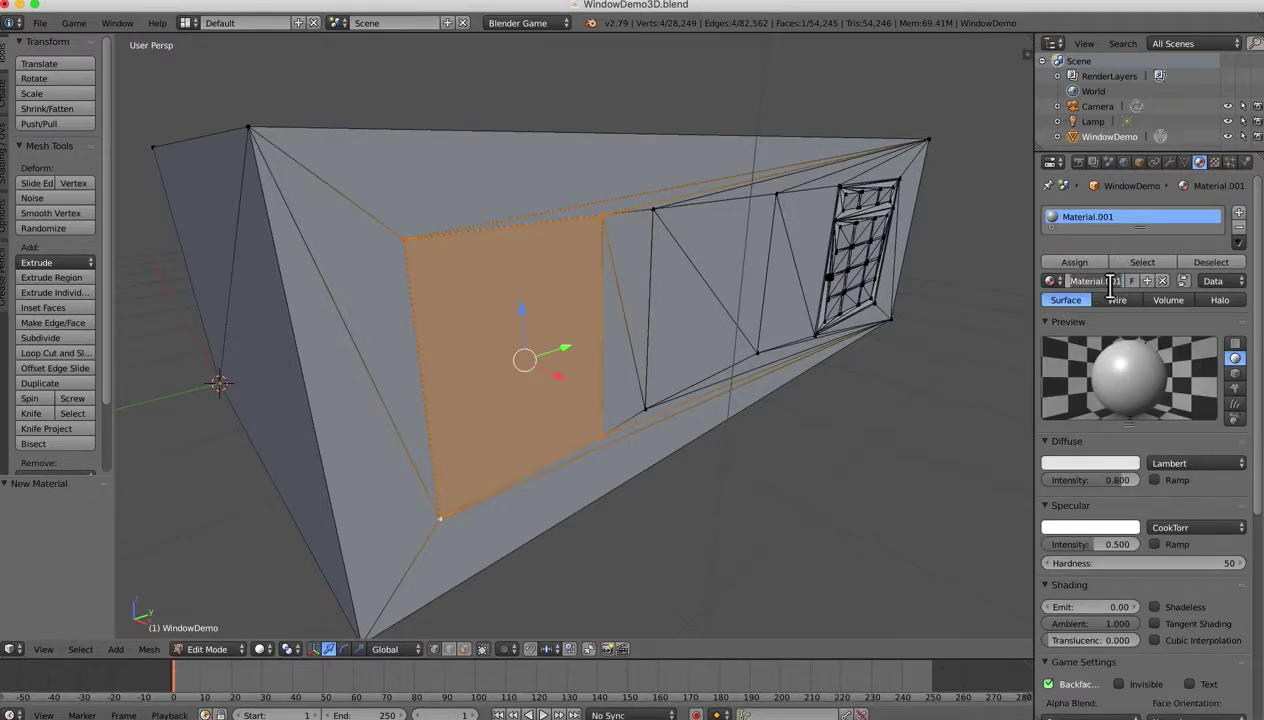
pyautogui.write('Building')
pyautogui.press('Return')
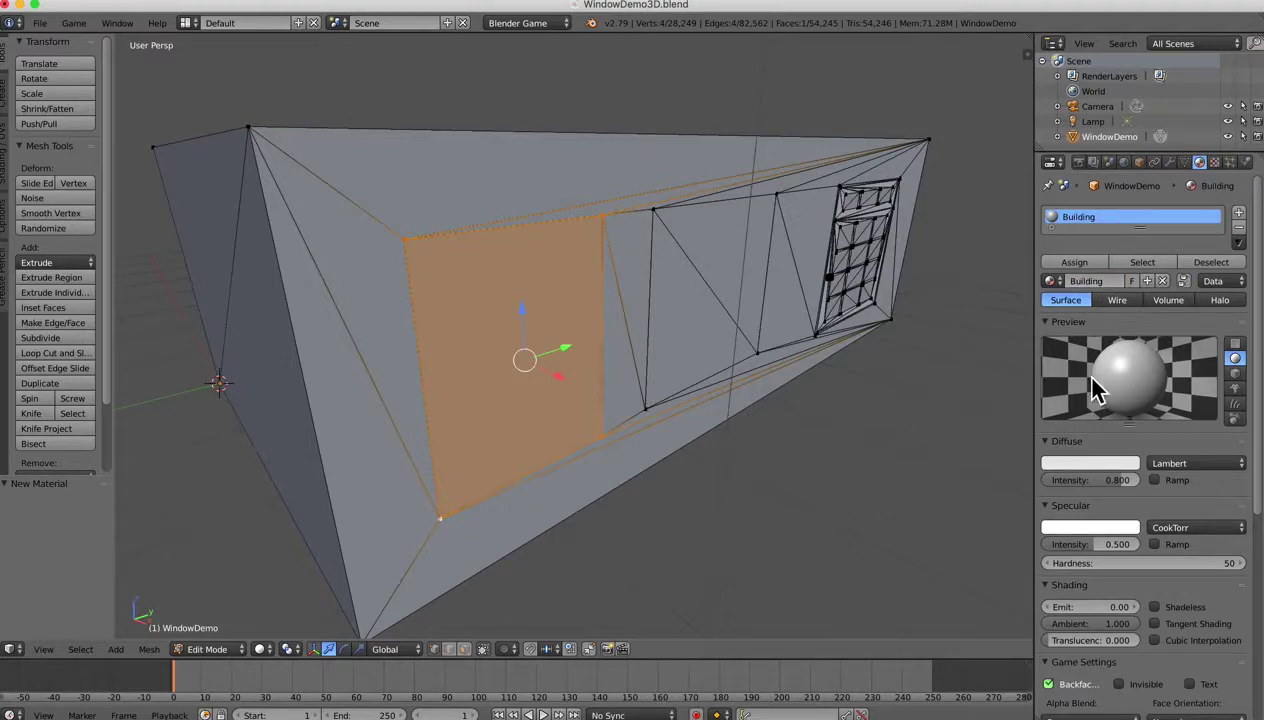
# Step: Set the Building material's diffuse color to a pale salmon pink
pyautogui.click(1100, 464)
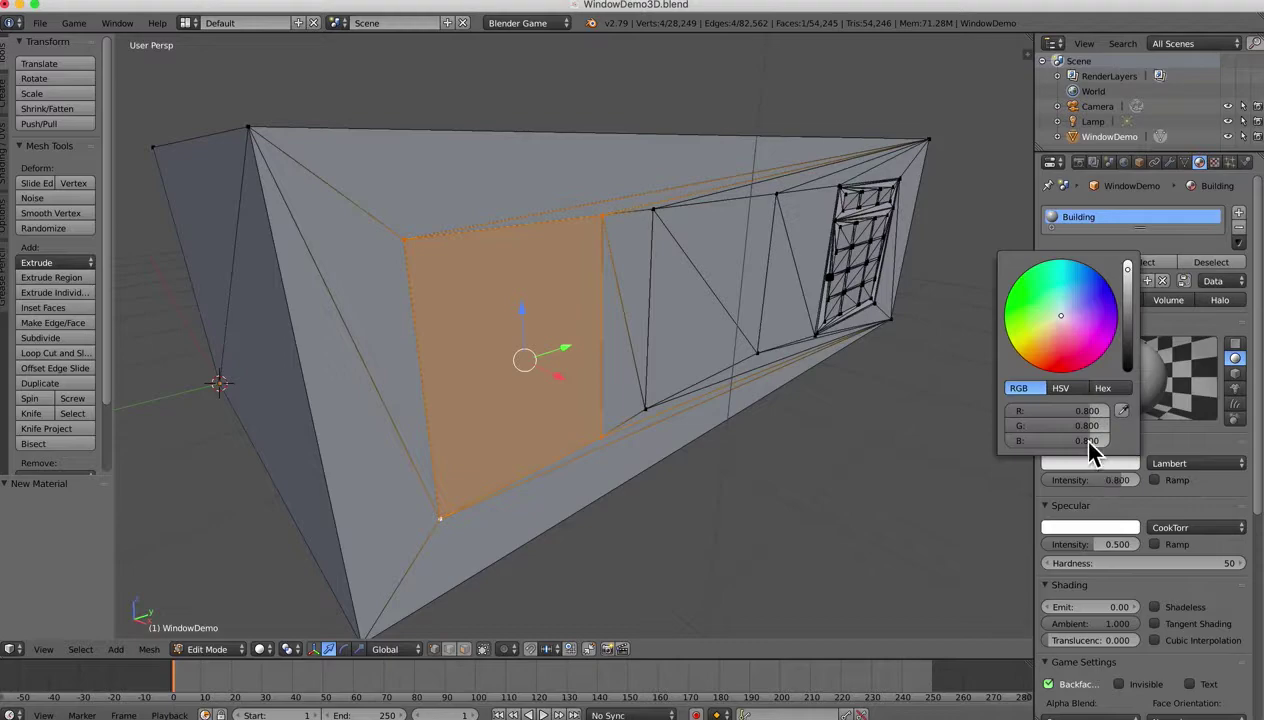
pyautogui.click(1055, 313)
pyautogui.moveTo(1055, 319); pyautogui.dragTo(1057, 326)
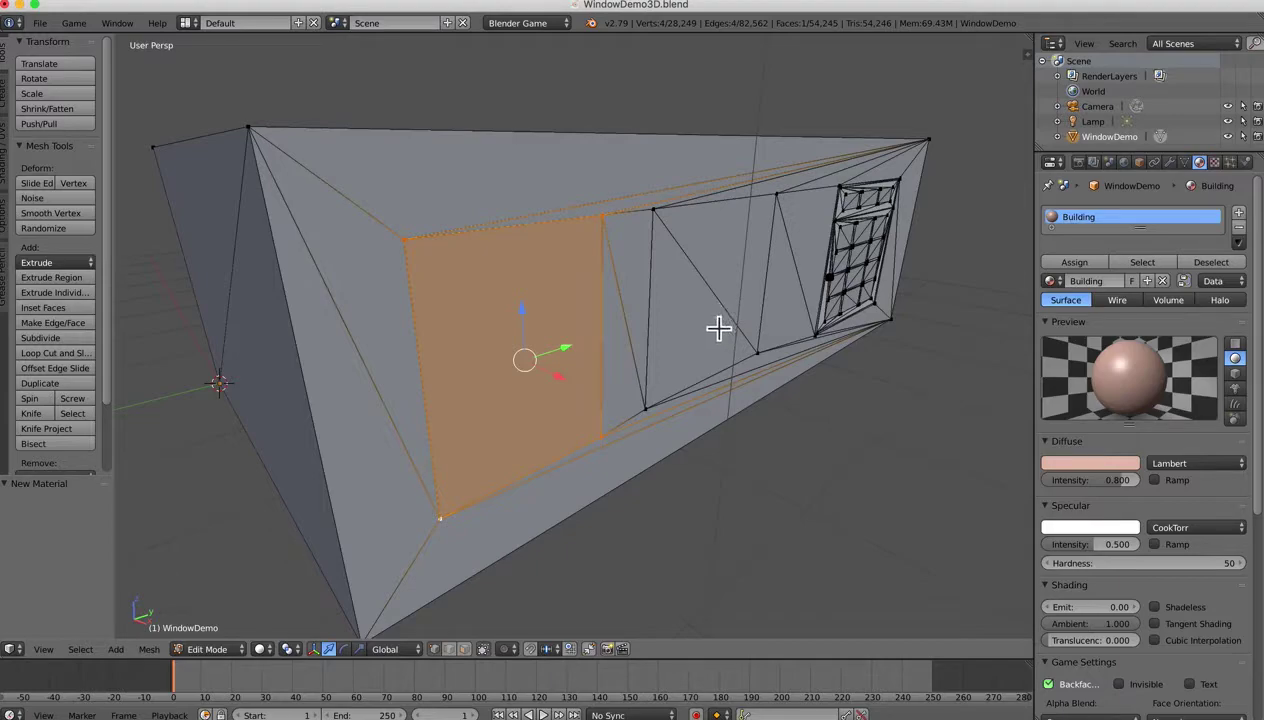
# Step: Select the whole WindowDemo mesh and assign the Building material to it
pyautogui.press('a')
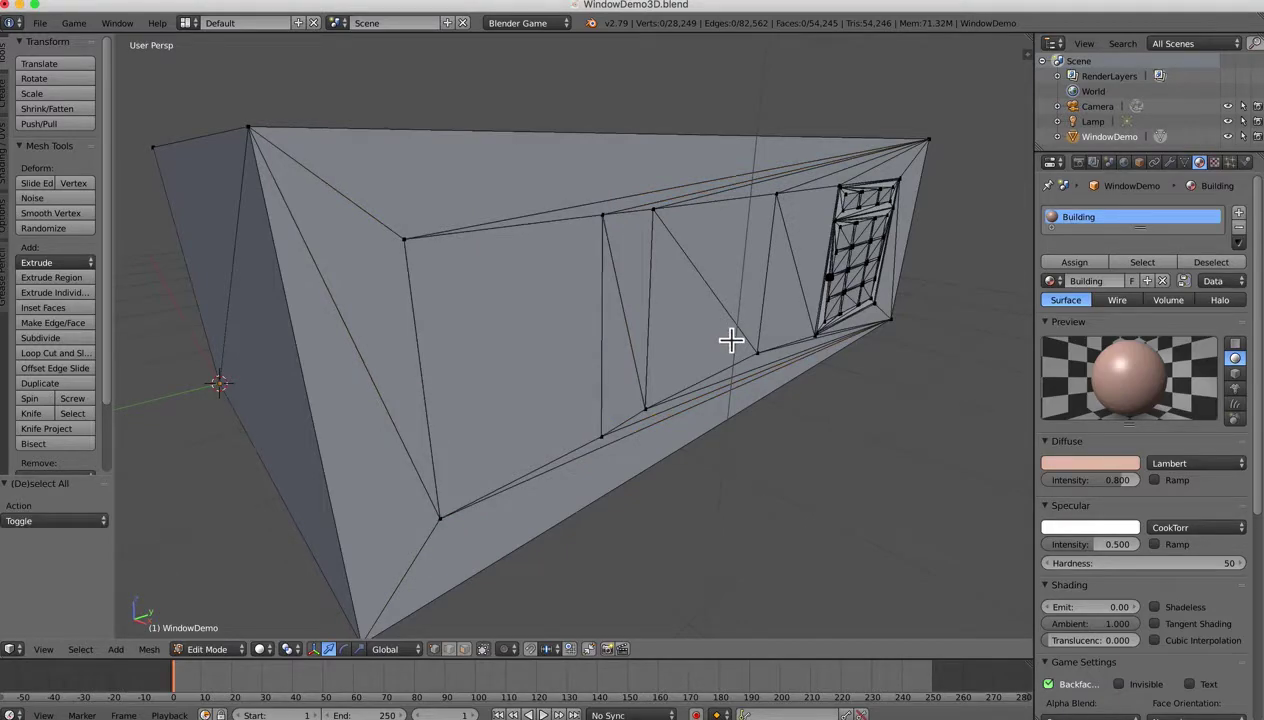
pyautogui.press('a')
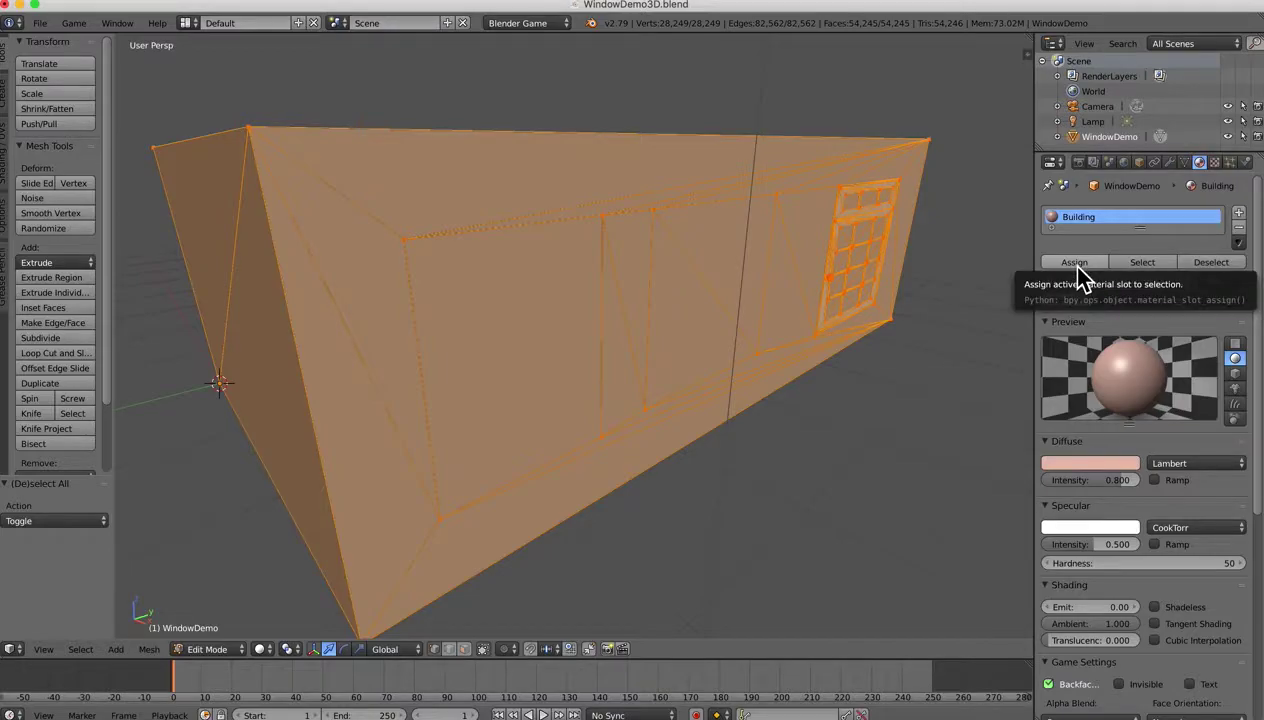
pyautogui.click(1076, 265)
pyautogui.moveTo(748, 305)
pyautogui.mouseDown(button='middle')
pyautogui.moveTo(711, 310)
pyautogui.moveTo(734, 327)
pyautogui.moveTo(748, 310)
pyautogui.moveTo(737, 308)
pyautogui.mouseUp(button='middle')
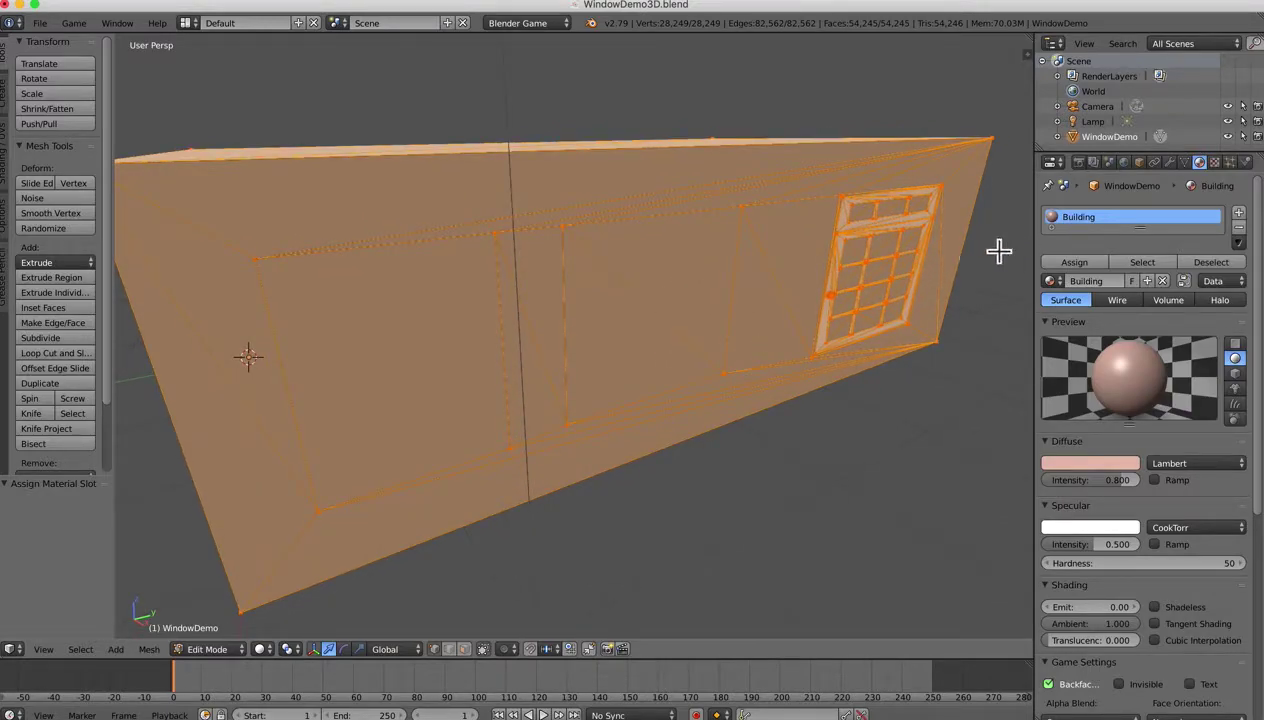
pyautogui.moveTo(578, 353); pyautogui.dragTo(592, 386, button='middle')
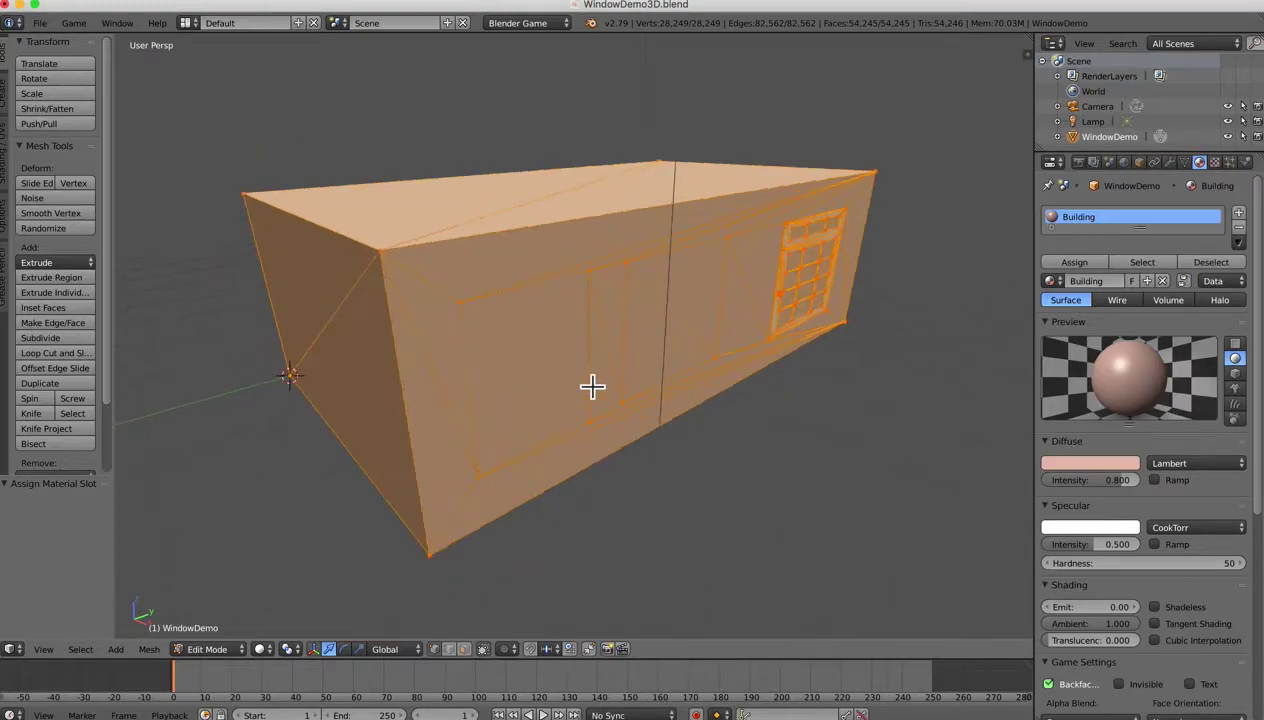
# Step: Switch the viewport shading to Material, deselect all the geometry and return the building to Object Mode
pyautogui.click(268, 653)
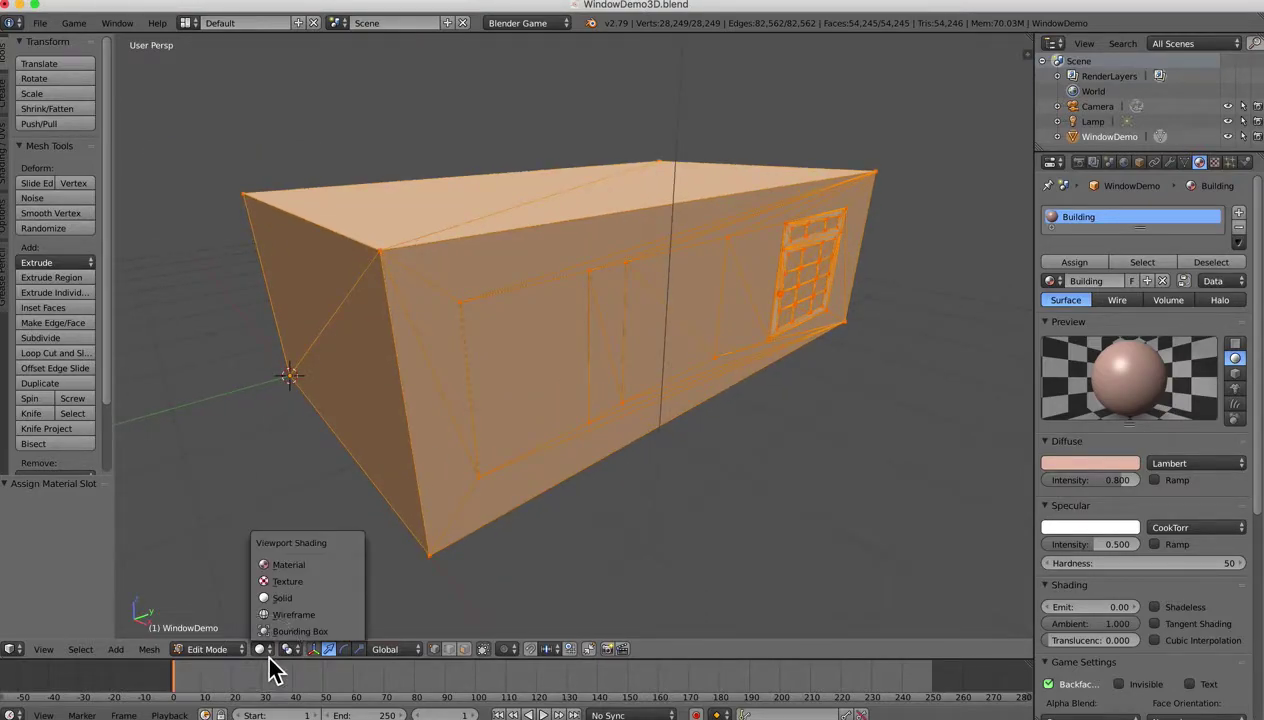
pyautogui.click(290, 566)
pyautogui.press('a')
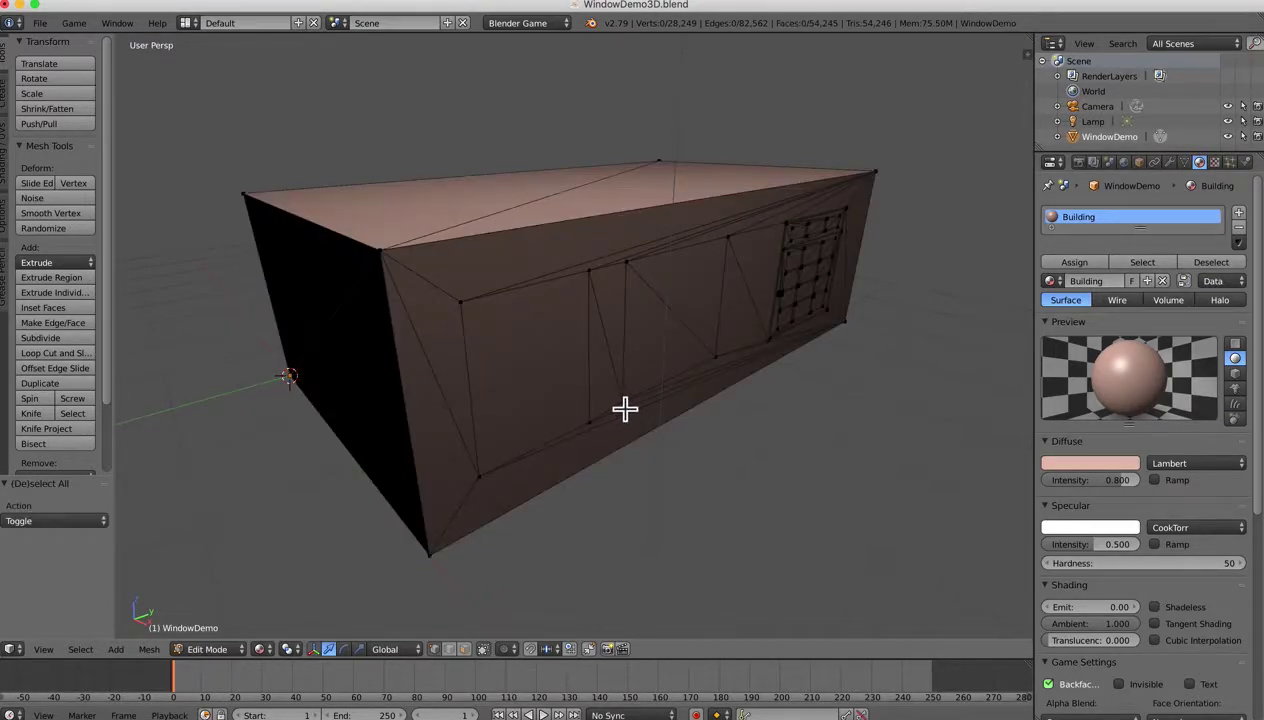
pyautogui.moveTo(623, 409); pyautogui.dragTo(592, 364, button='middle')
pyautogui.scroll(-5, 620, 398)
pyautogui.press('Tab')
pyautogui.click(490, 352)
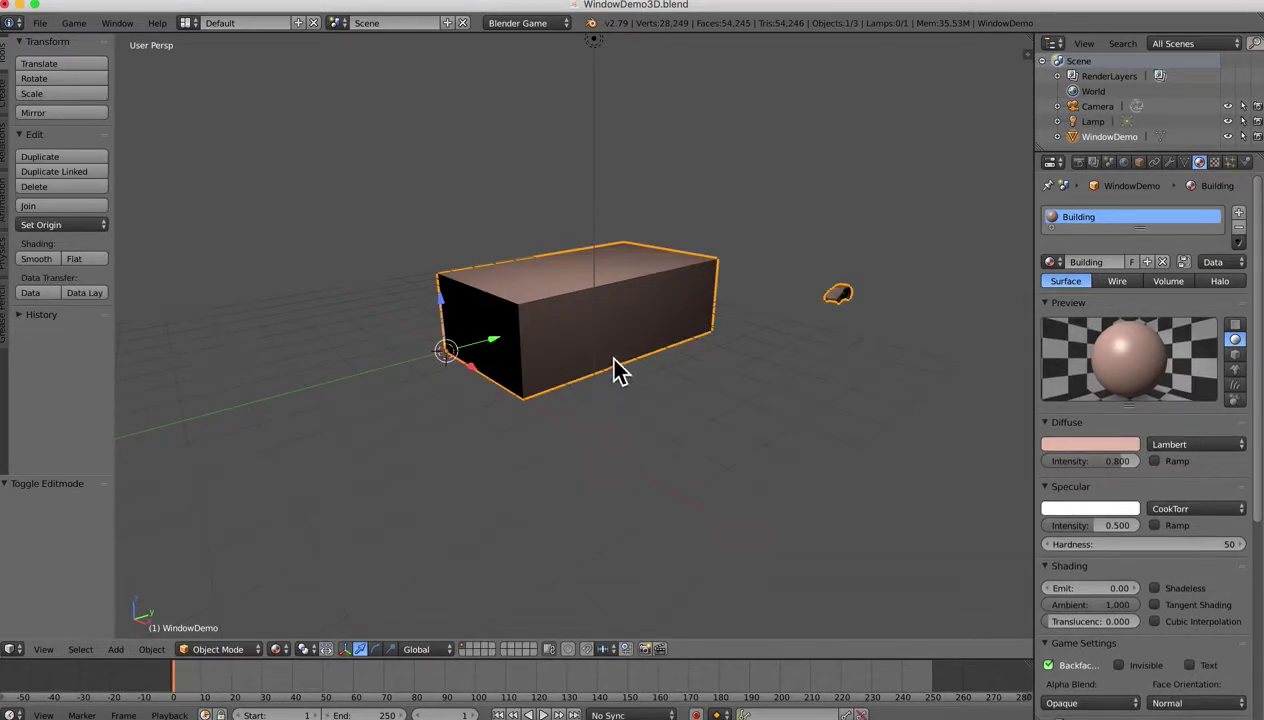
# Step: Move the lamp above the building about 2.682 along the Y axis
pyautogui.moveTo(614, 370); pyautogui.dragTo(620, 397, button='middle')
pyautogui.rightClick(603, 100)
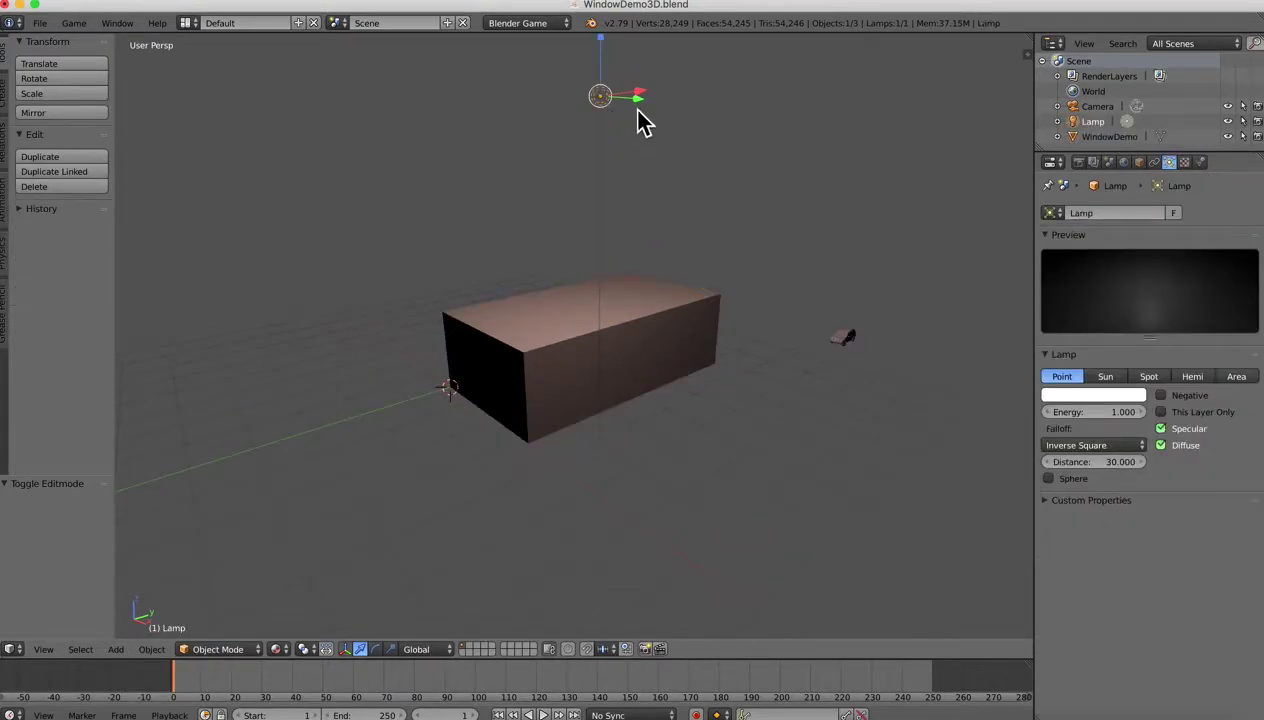
pyautogui.moveTo(632, 104); pyautogui.dragTo(754, 179)
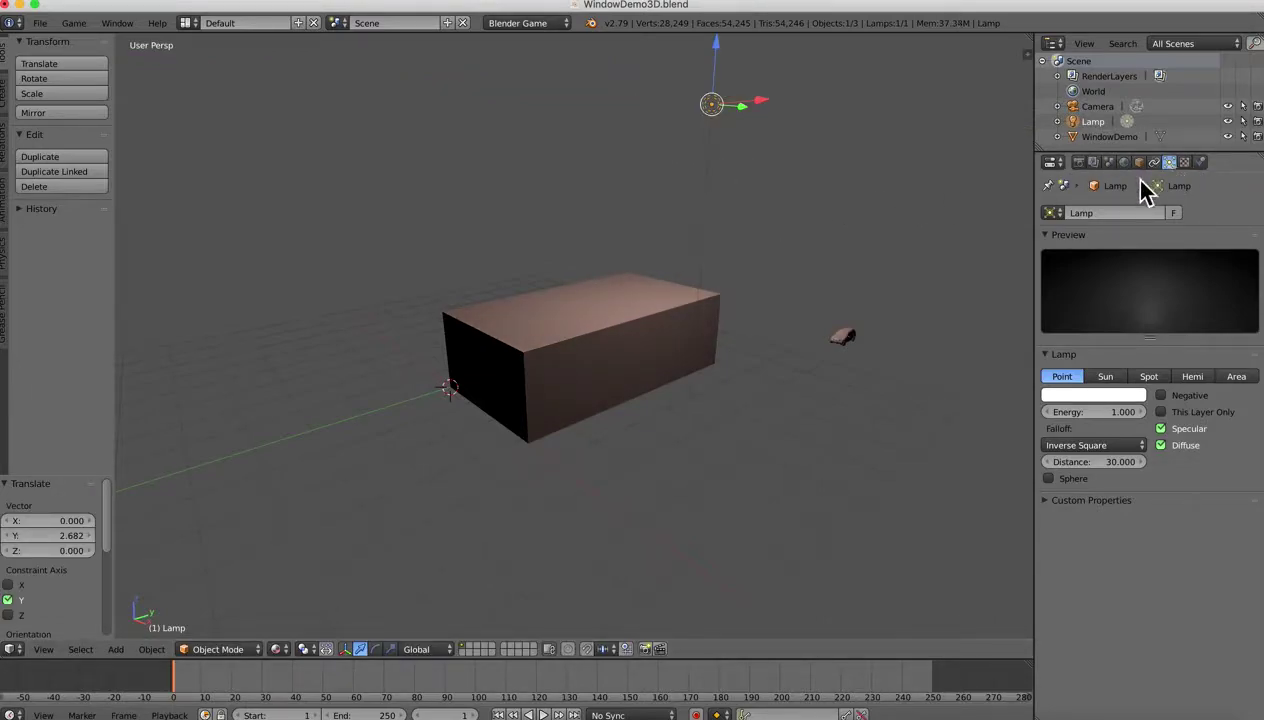
# Step: Change the lamp type to Sun and shift the lamp about -0.915 along the Y axis
pyautogui.click(1112, 379)
pyautogui.moveTo(772, 333); pyautogui.dragTo(742, 345, button='middle')
pyautogui.press('g')
pyautogui.press('y')
pyautogui.click(682, 205)
pyautogui.moveTo(695, 275); pyautogui.dragTo(728, 257, button='middle')
pyautogui.scroll(2, 628, 340)
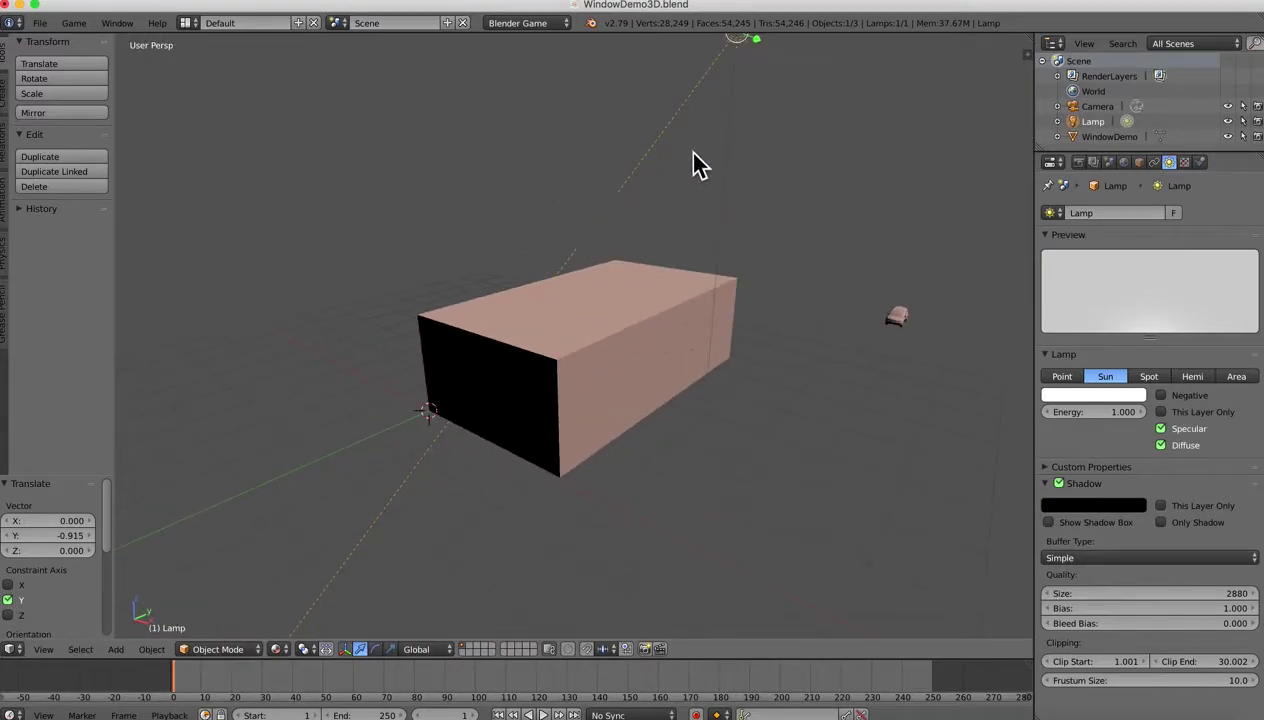
# Step: Add a ground plane under the building, scaled up about 7.39 times and shifted about 0.051 along Z
pyautogui.hotkey('shift', 'a')
pyautogui.moveTo(649, 367)
pyautogui.click(670, 361)
pyautogui.press('s')
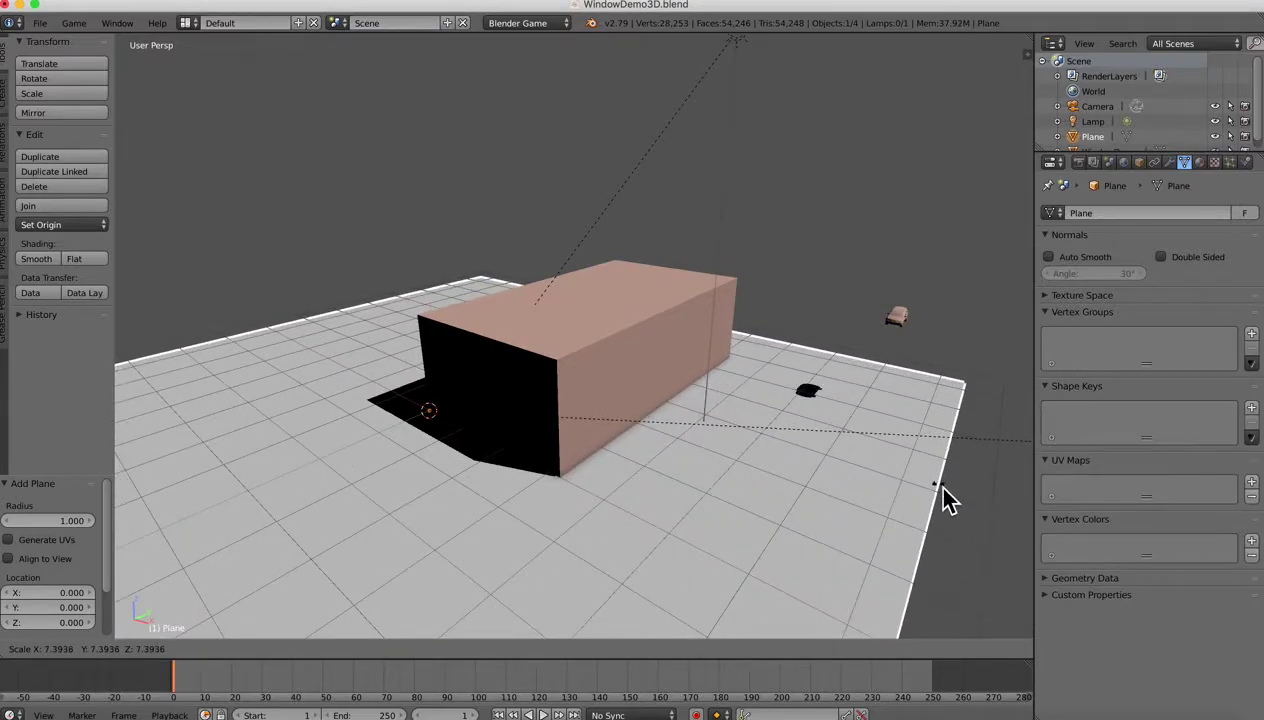
pyautogui.click(945, 500)
pyautogui.moveTo(466, 436); pyautogui.dragTo(568, 301)
# Step: Put the WindowDemo building into Edit Mode with face selection, facing the wall with the windows
pyautogui.rightClick(620, 358)
pyautogui.scroll(5, 690, 420)
pyautogui.press('Tab')
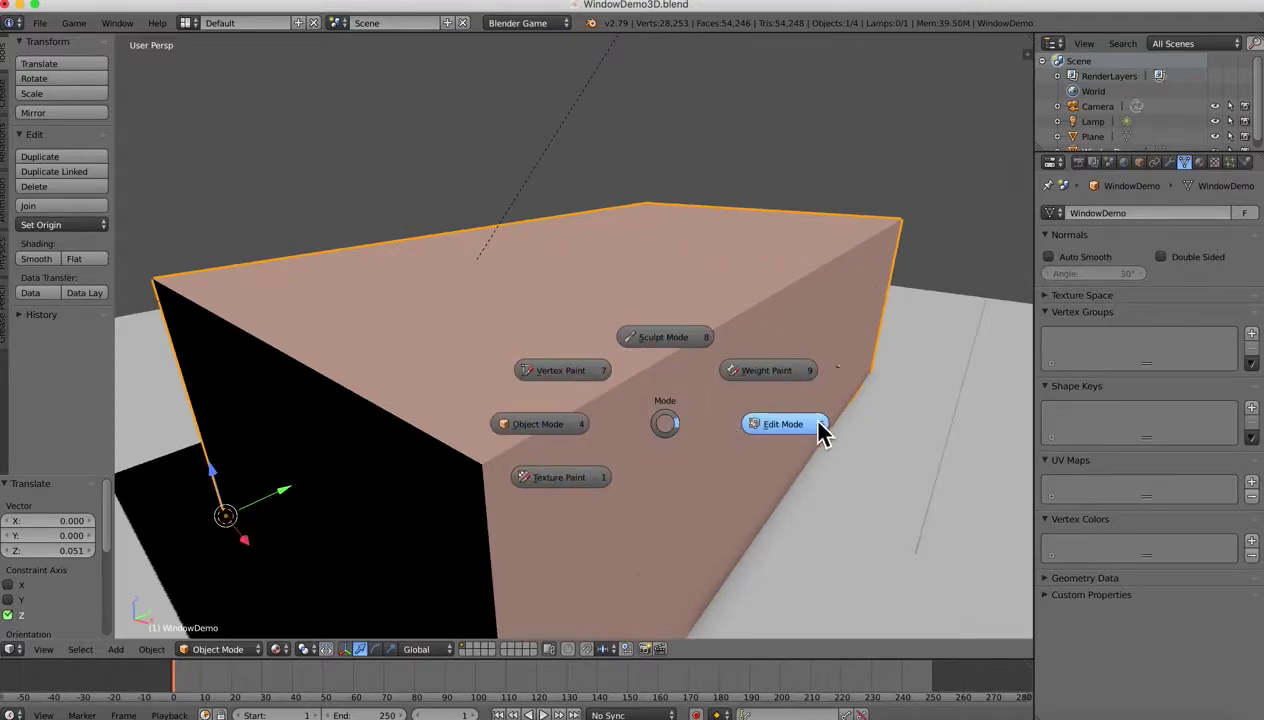
pyautogui.click(818, 425)
pyautogui.hscroll(-10, 765, 463)
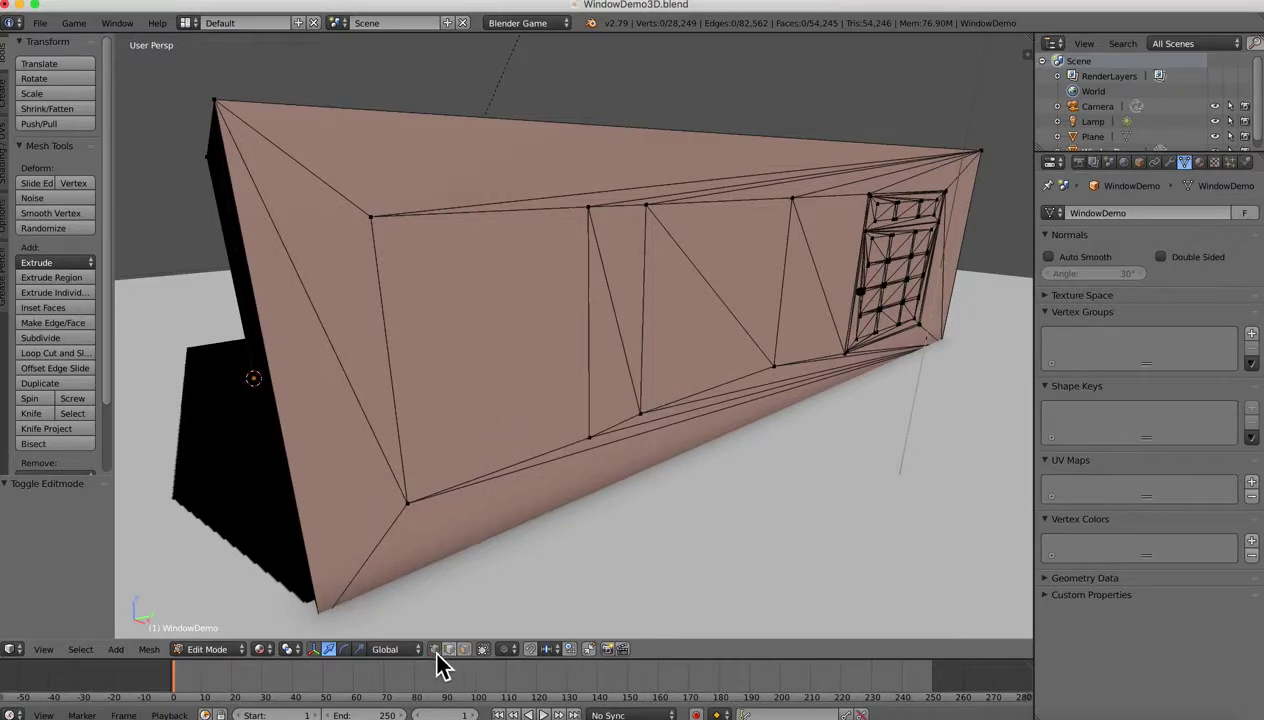
pyautogui.click(465, 649)
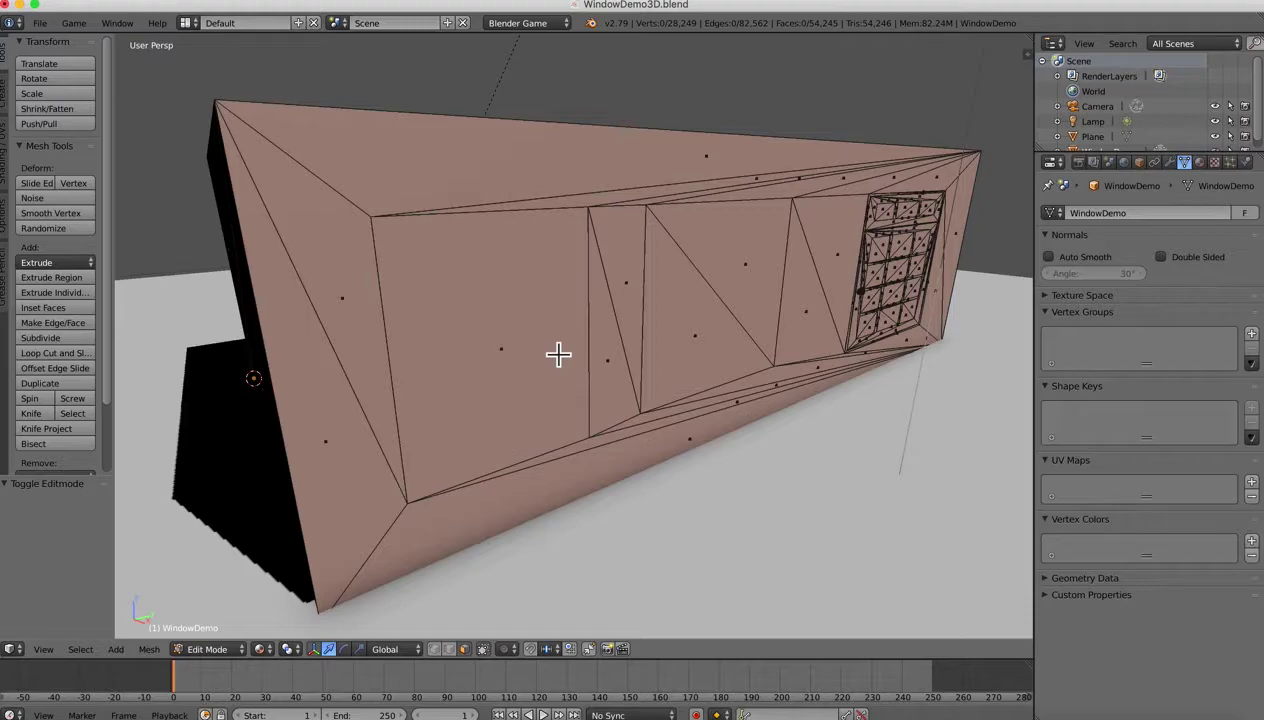
pyautogui.hotkey('ctrl', 'Tab')
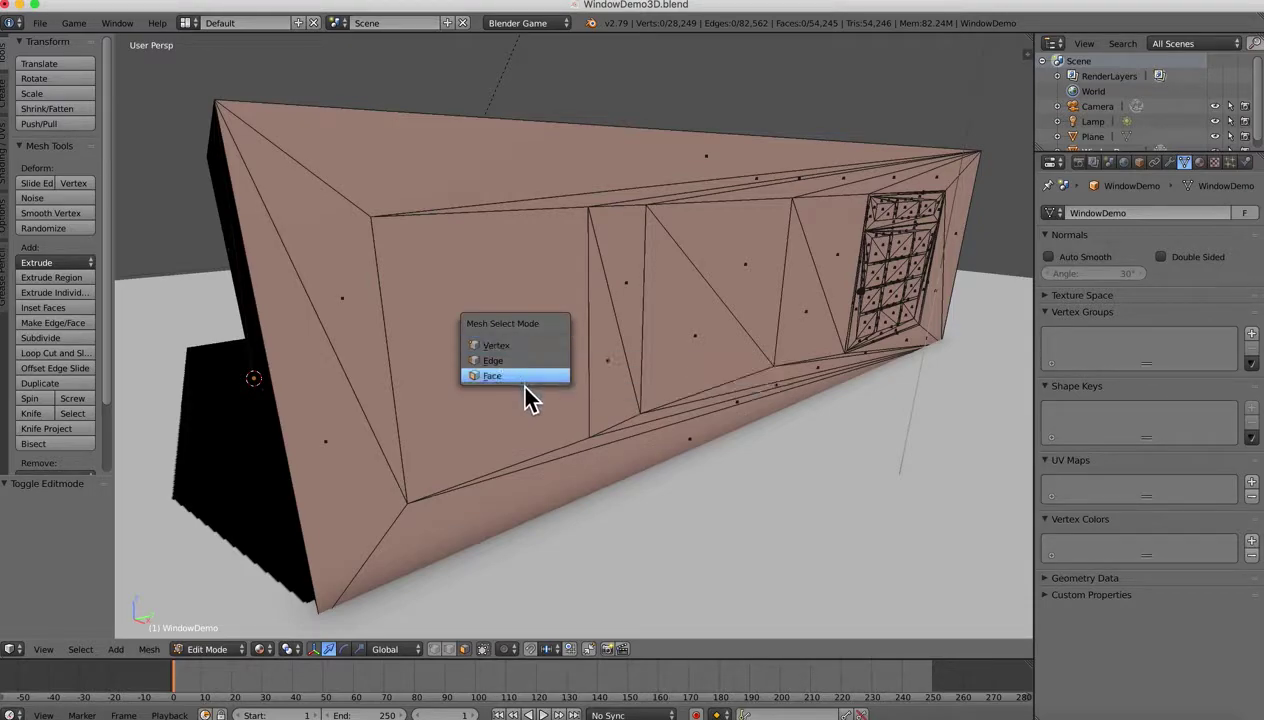
pyautogui.click(512, 376)
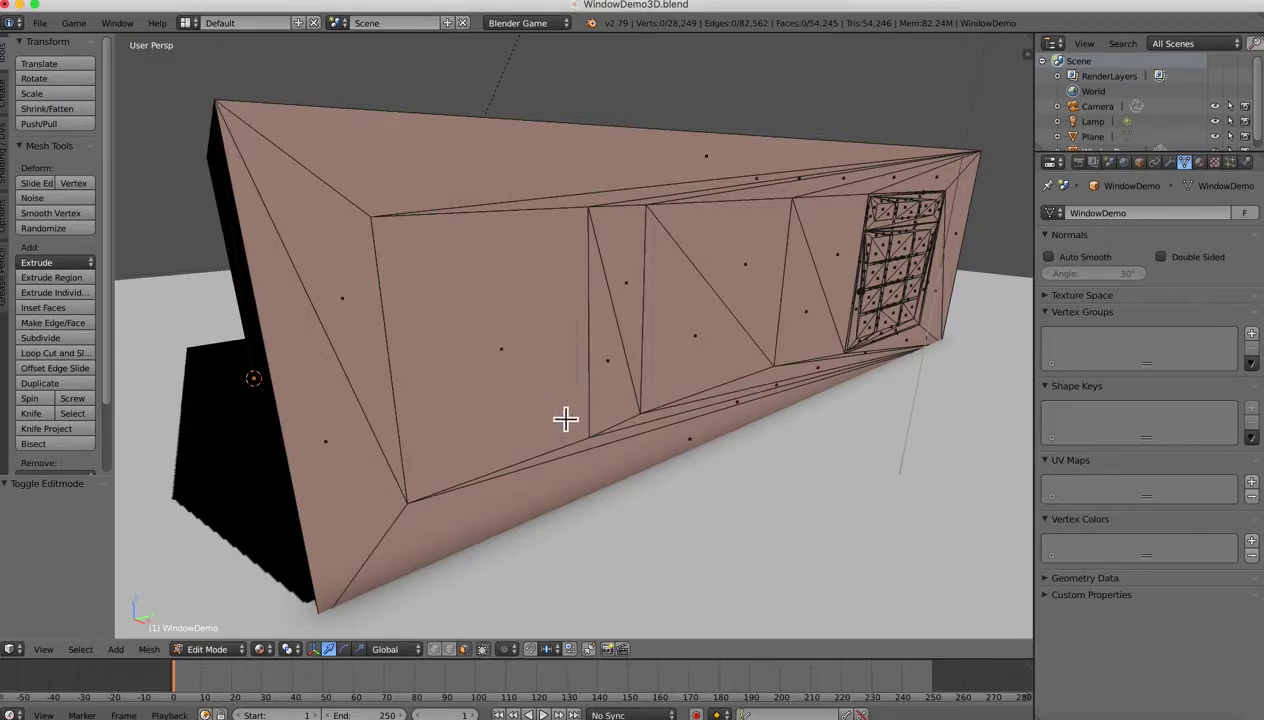
# Step: Select the filled window face and the middle window's two triangular faces, and add a second material named Glass
pyautogui.rightClick(525, 356)
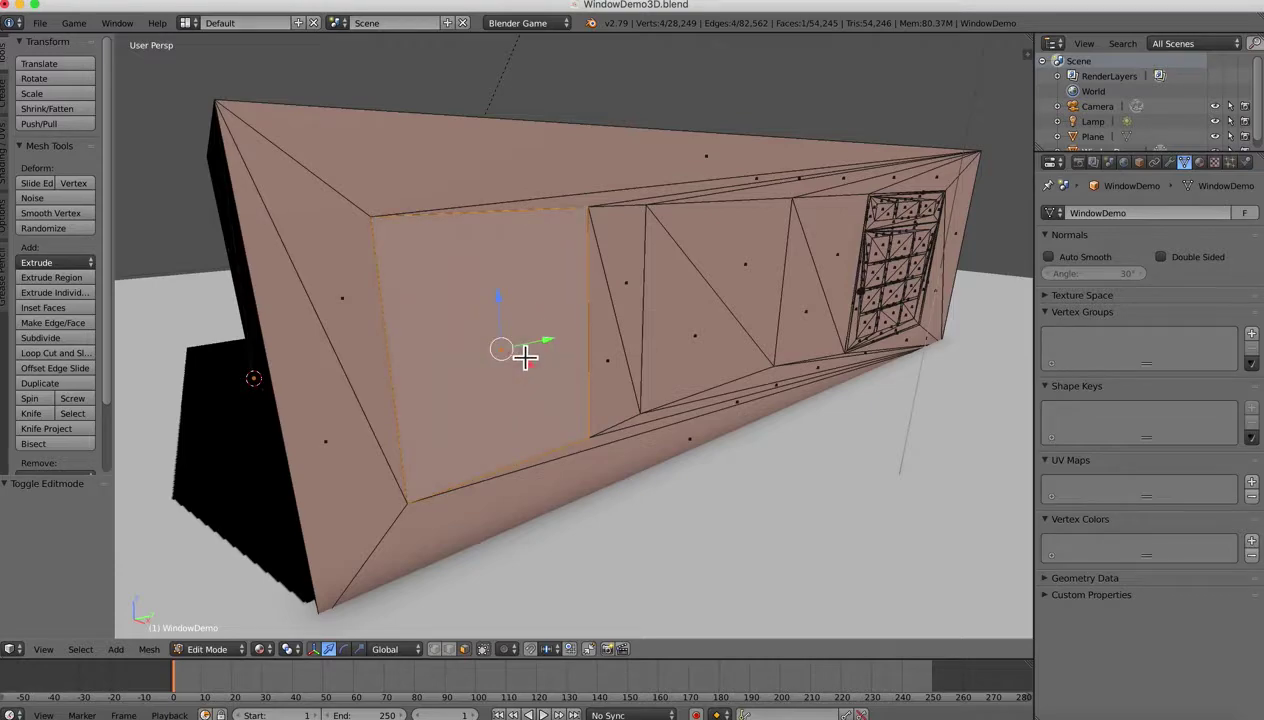
pyautogui.keyDown('shift'); pyautogui.rightClick(717, 350); pyautogui.keyUp('shift')
pyautogui.keyDown('shift'); pyautogui.rightClick(759, 281); pyautogui.keyUp('shift')
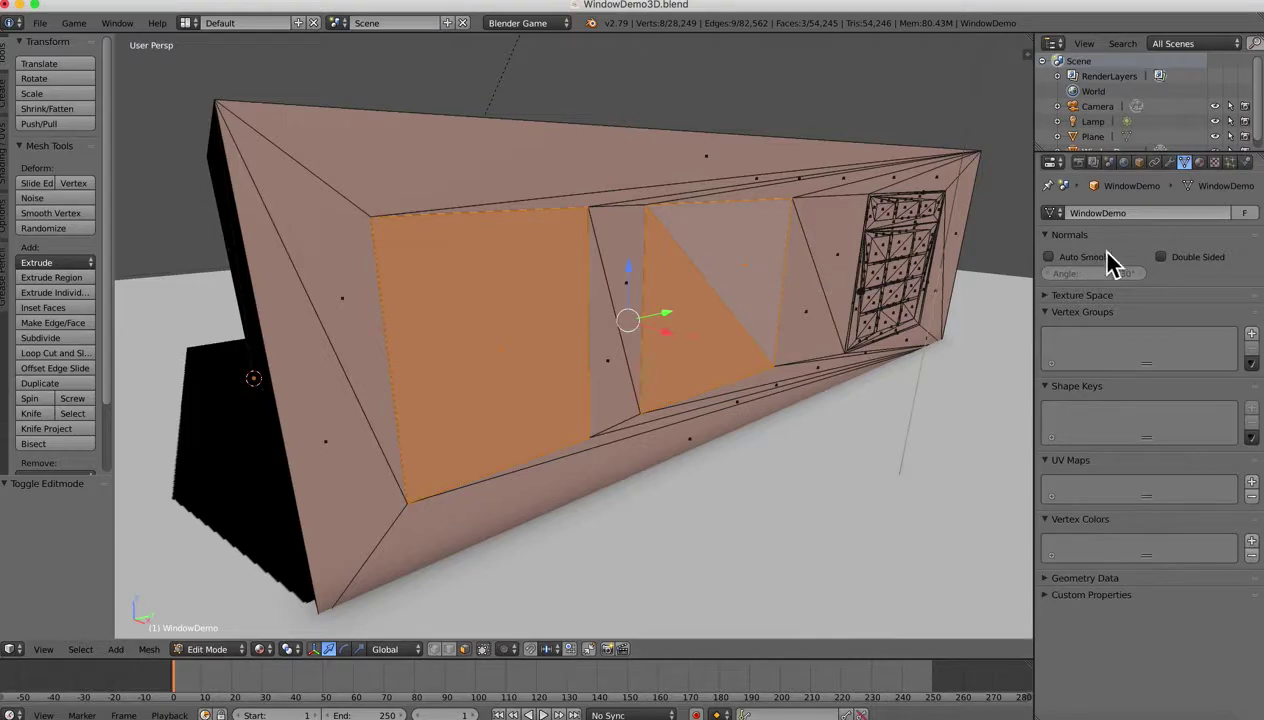
pyautogui.click(1200, 163)
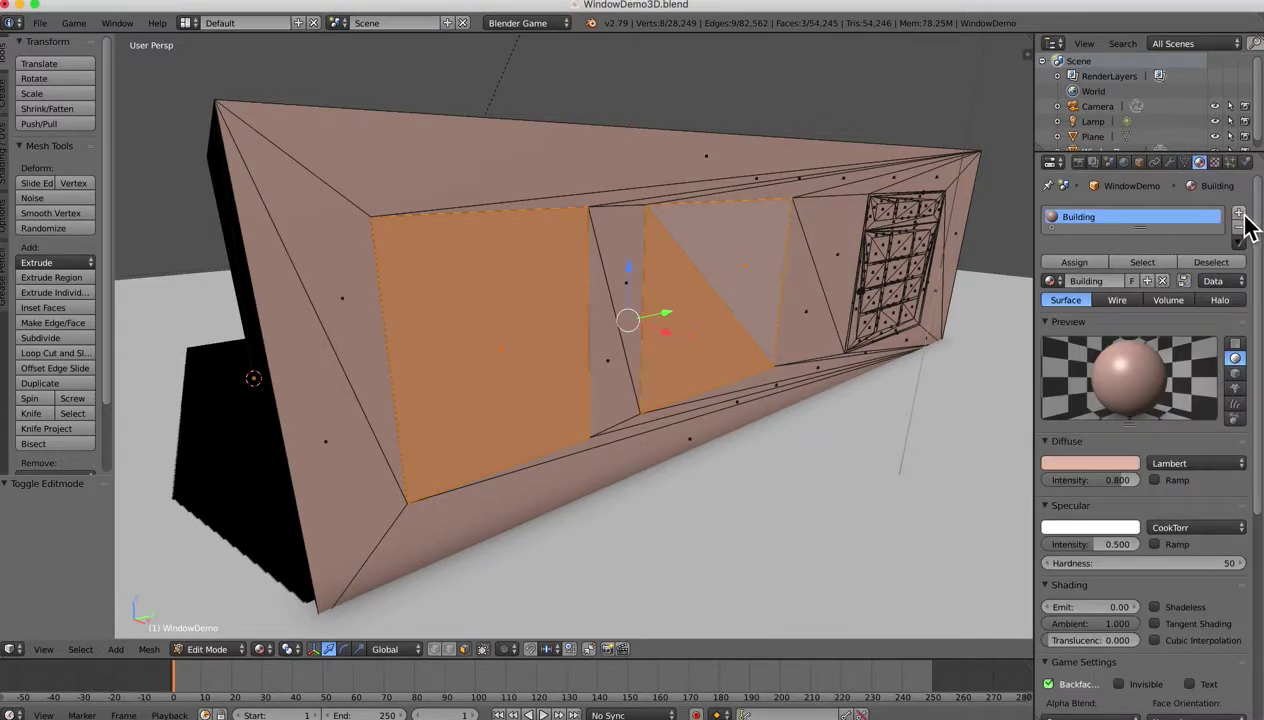
pyautogui.click(1240, 213)
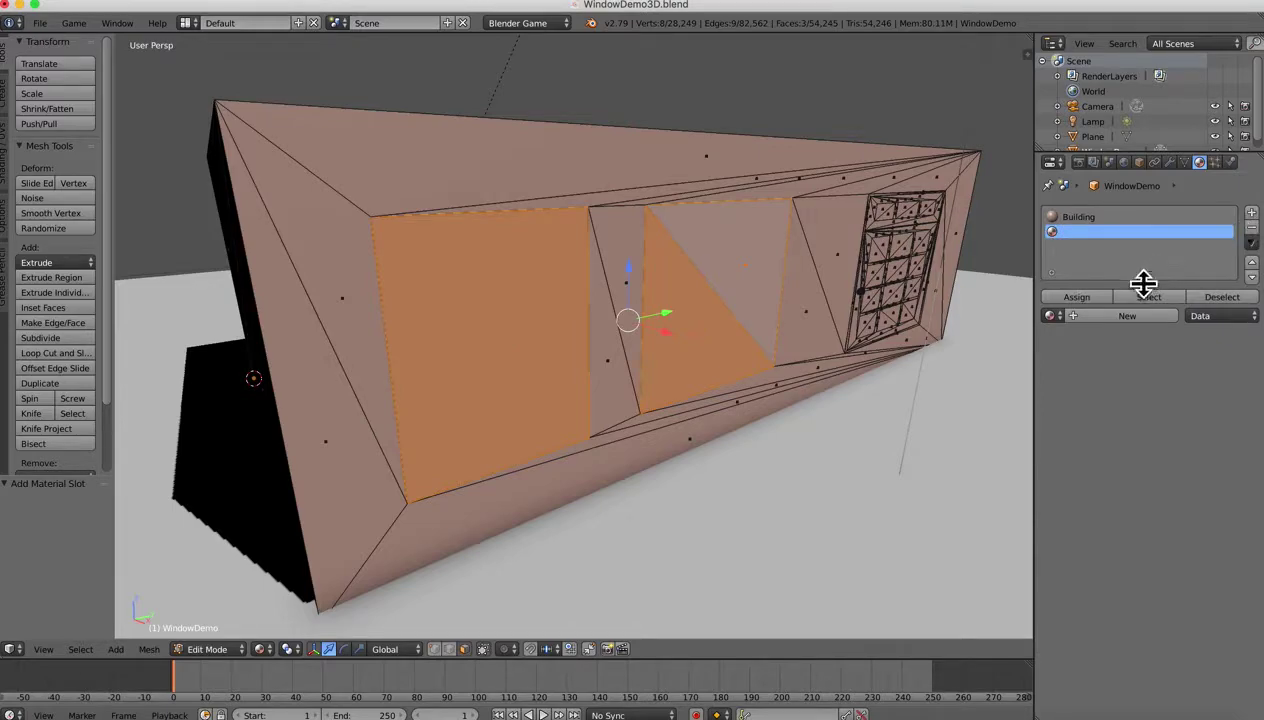
pyautogui.click(1114, 316)
pyautogui.click(1106, 318)
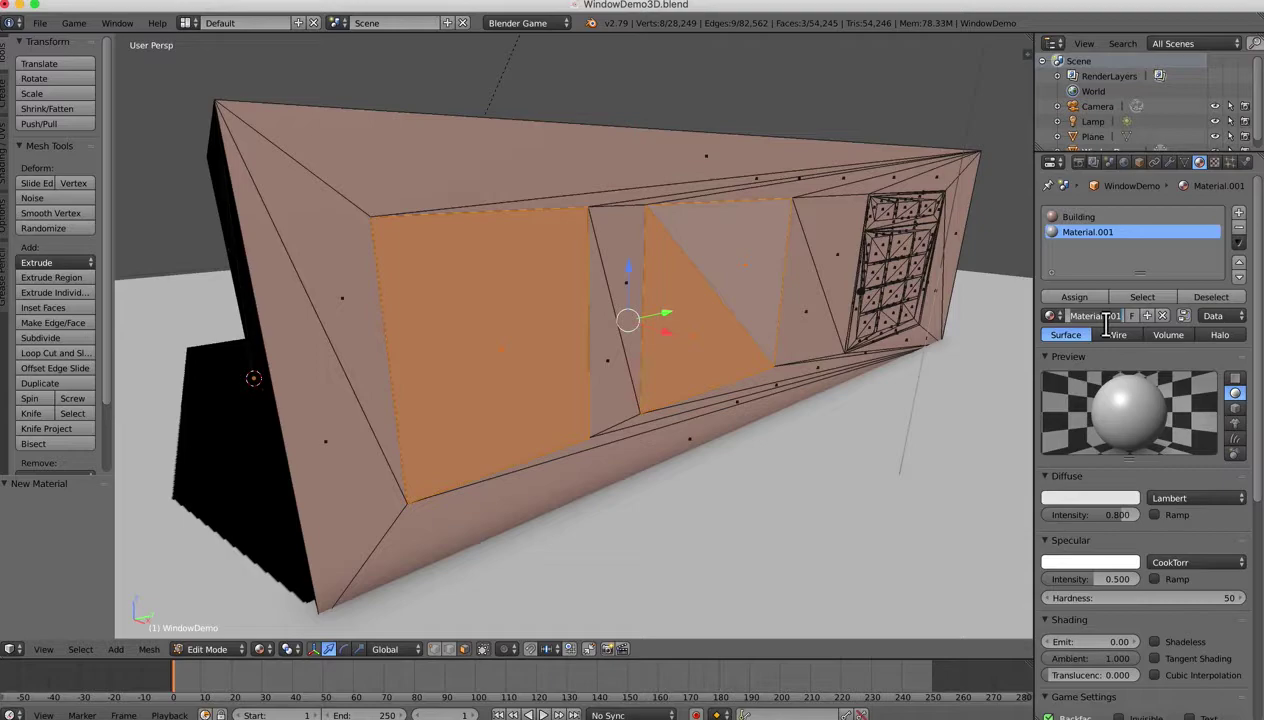
pyautogui.write('Glass')
pyautogui.press('Return')
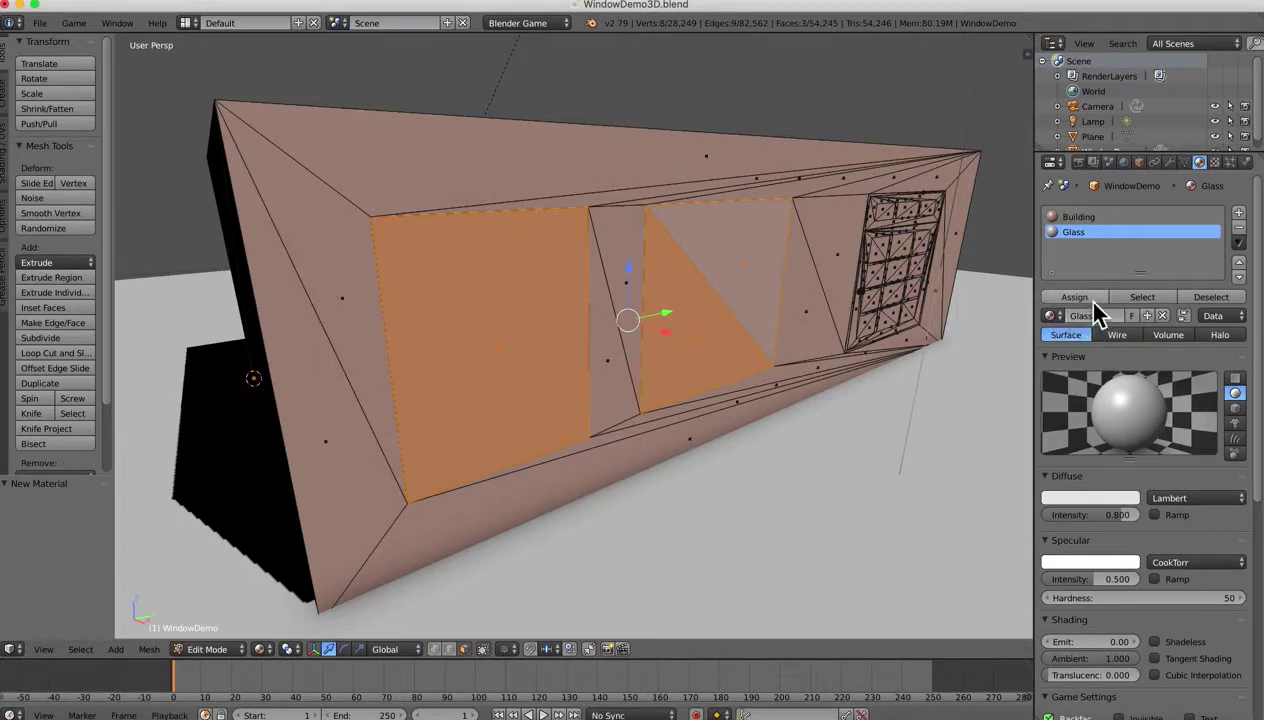
# Step: Assign the Glass material to the selected faces of the two large windows and clear the selection
pyautogui.click(1090, 298)
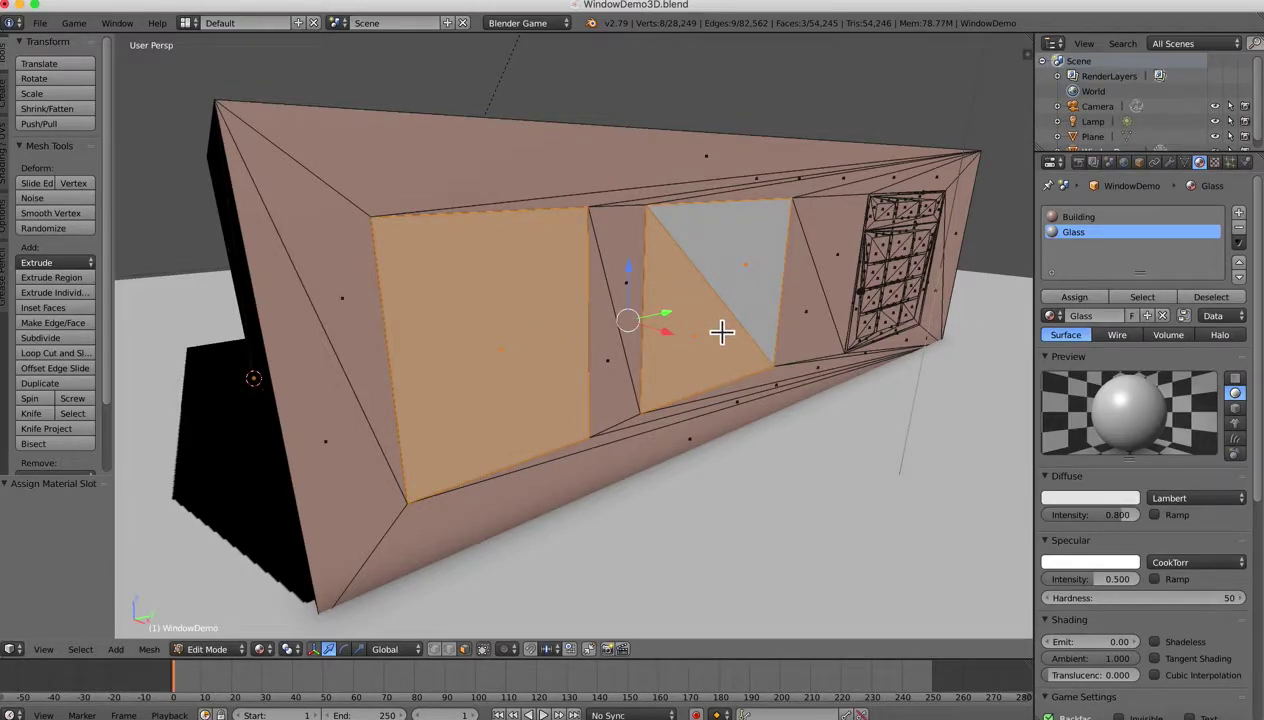
pyautogui.press('a')
pyautogui.moveTo(708, 330)
pyautogui.mouseDown(button='middle')
pyautogui.moveTo(677, 324)
pyautogui.moveTo(719, 323)
pyautogui.mouseUp(button='middle')
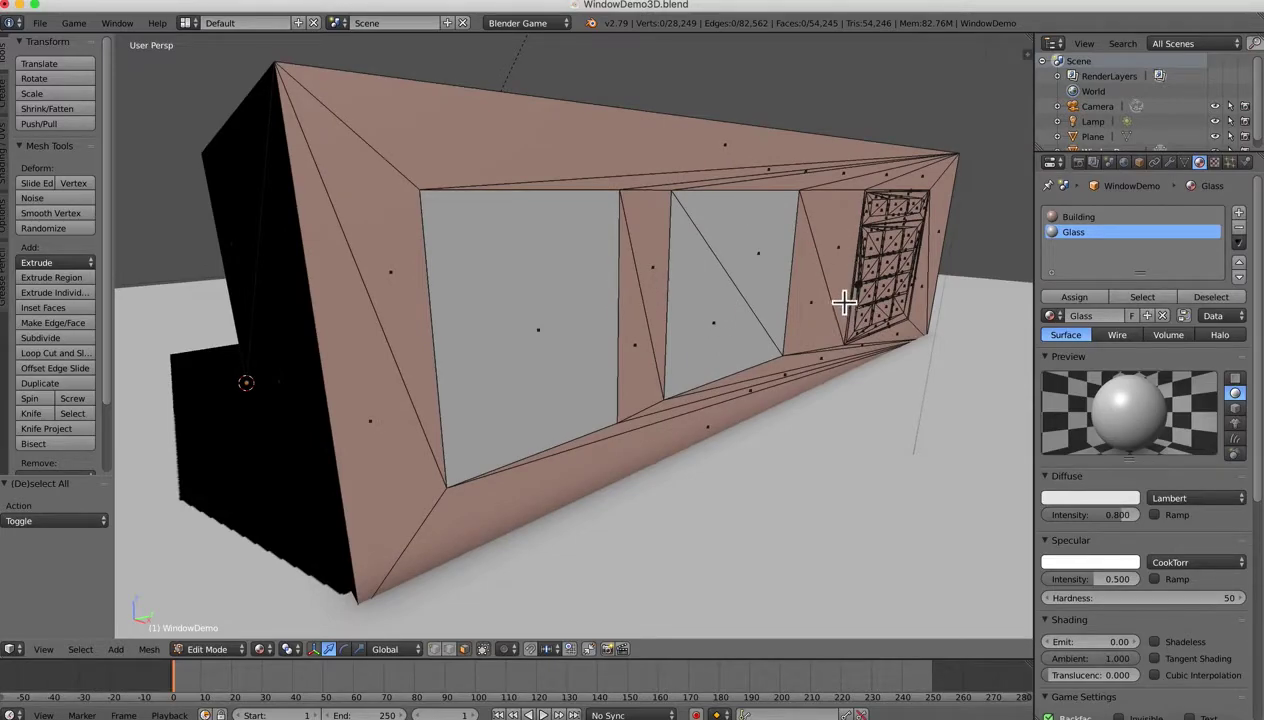
# Step: Assign the Glass material to the paned door's top-left and bottom-left panes and its four middle-column panes, then clear the selection
pyautogui.scroll(6, 894, 297)
pyautogui.scroll(-5, 893, 293)
pyautogui.scroll(5, 592, 290)
pyautogui.keyDown('shift'); pyautogui.scroll(5, 591, 275); pyautogui.keyUp('shift')
pyautogui.rightClick(522, 212)
pyautogui.keyDown('shift'); pyautogui.rightClick(522, 200); pyautogui.keyUp('shift')
pyautogui.keyDown('shift'); pyautogui.rightClick(598, 195); pyautogui.keyUp('shift')
pyautogui.keyDown('shift'); pyautogui.rightClick(612, 210); pyautogui.keyUp('shift')
pyautogui.keyDown('shift'); pyautogui.rightClick(616, 270); pyautogui.keyUp('shift')
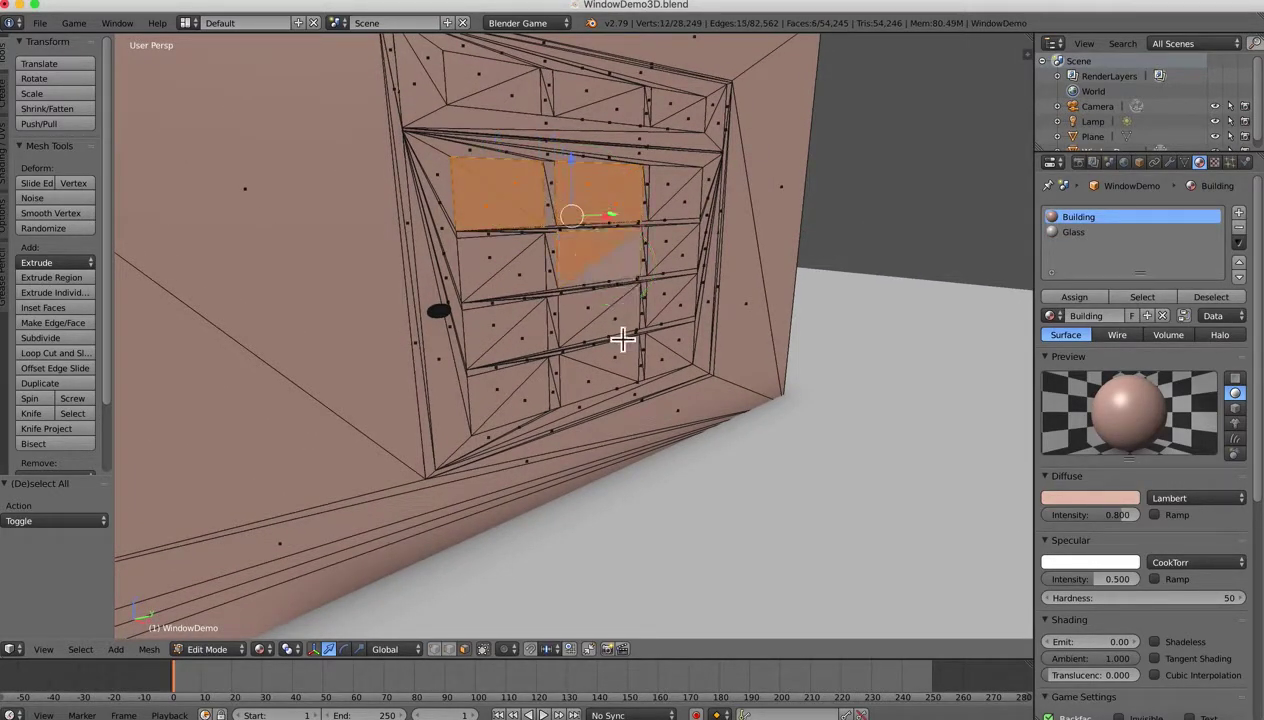
pyautogui.keyDown('shift'); pyautogui.rightClick(614, 366); pyautogui.keyUp('shift')
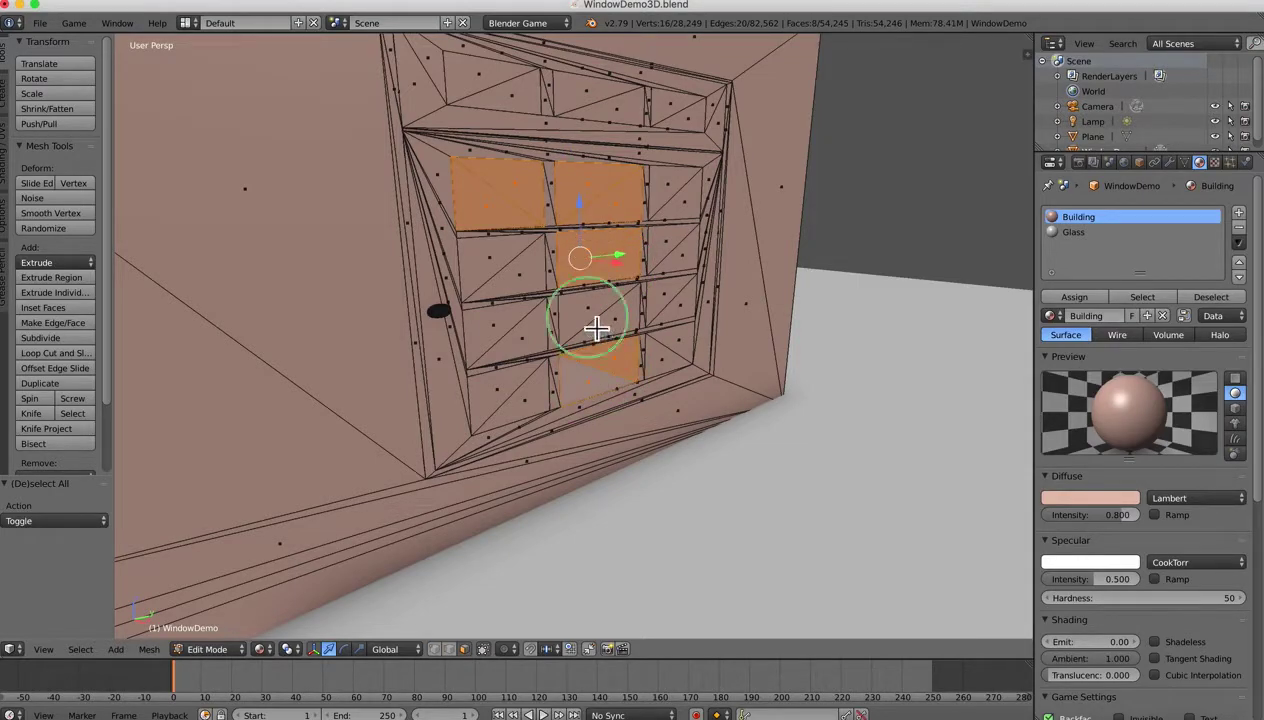
pyautogui.keyDown('shift'); pyautogui.rightClick(612, 325); pyautogui.keyUp('shift')
pyautogui.keyDown('shift'); pyautogui.rightClick(522, 401); pyautogui.keyUp('shift')
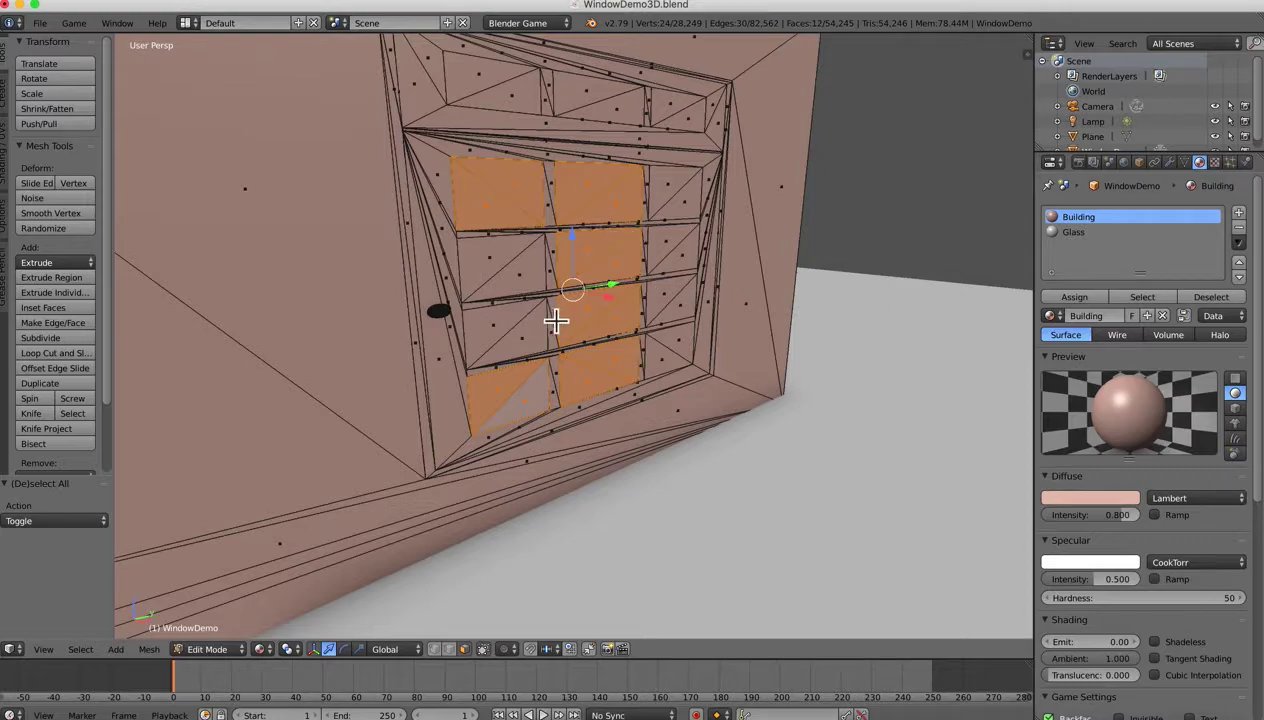
pyautogui.click(1079, 234)
pyautogui.click(1086, 298)
pyautogui.hscroll(-10, 587, 339)
pyautogui.moveTo(498, 334); pyautogui.dragTo(703, 293, button='middle')
pyautogui.press('a')
# Step: Set the Glass material's diffuse colour to a pale blue
pyautogui.moveTo(525, 347); pyautogui.dragTo(760, 380, button='middle')
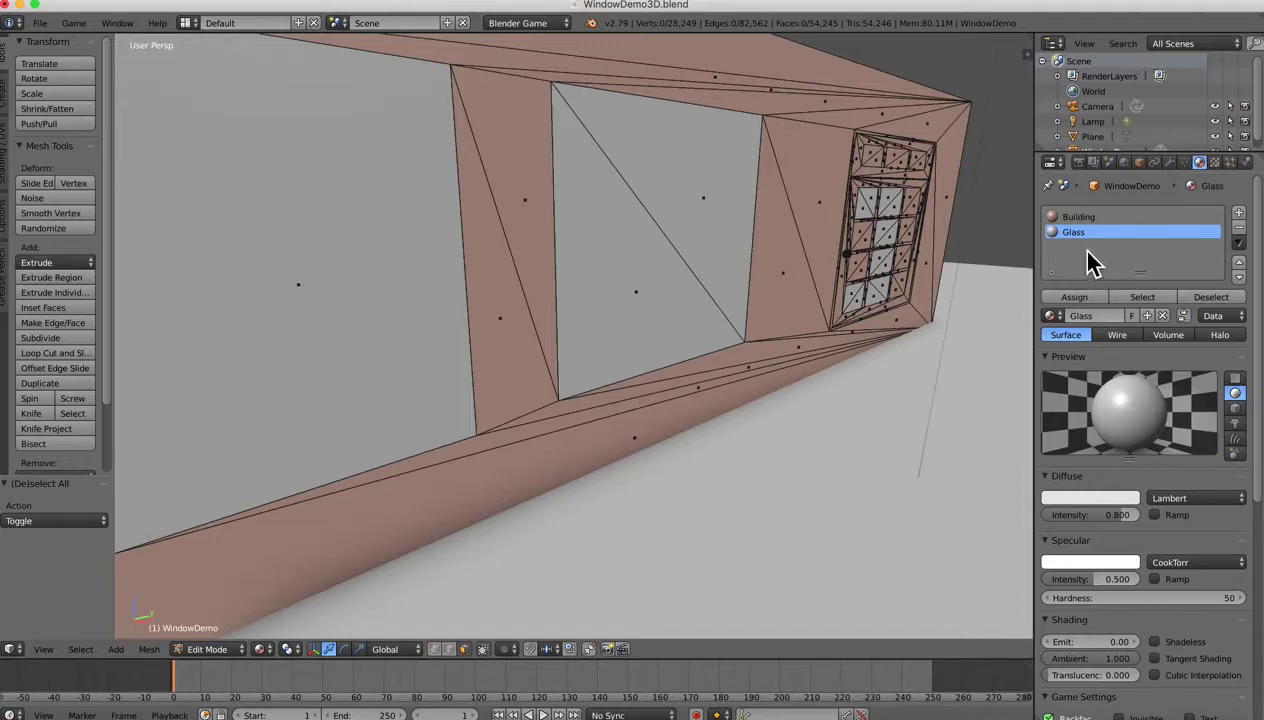
pyautogui.click(1094, 500)
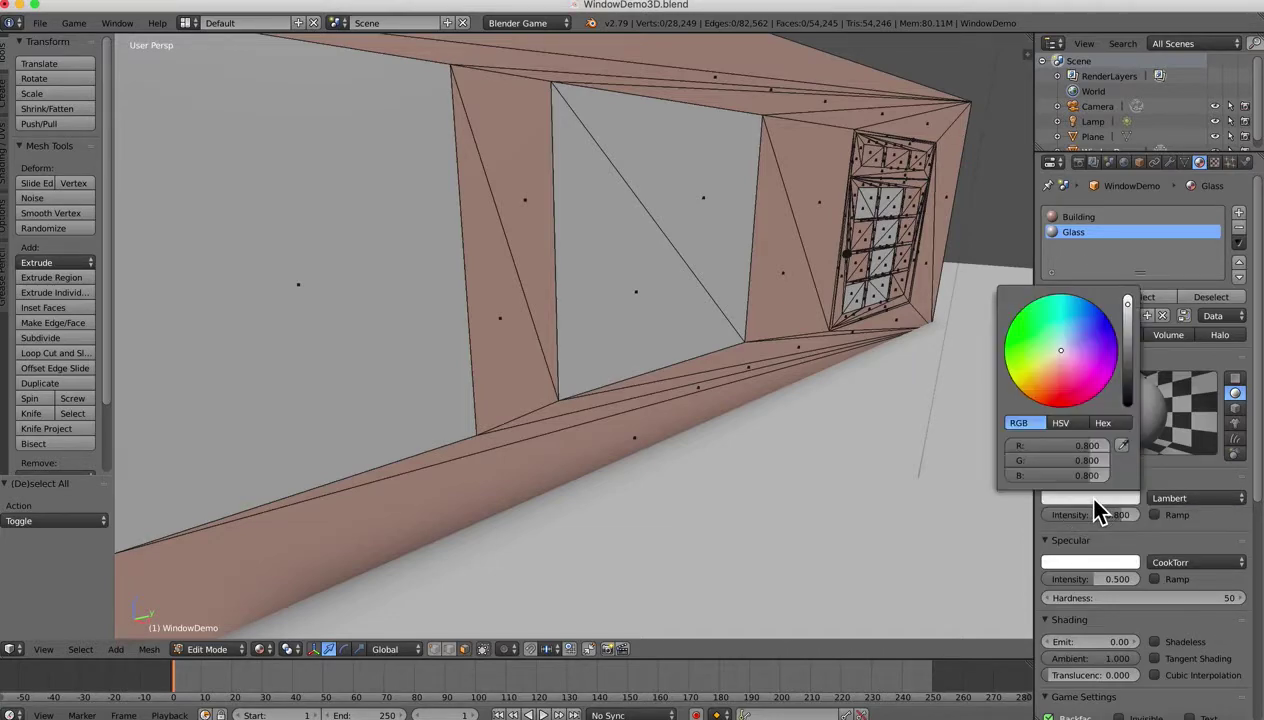
pyautogui.click(1061, 341)
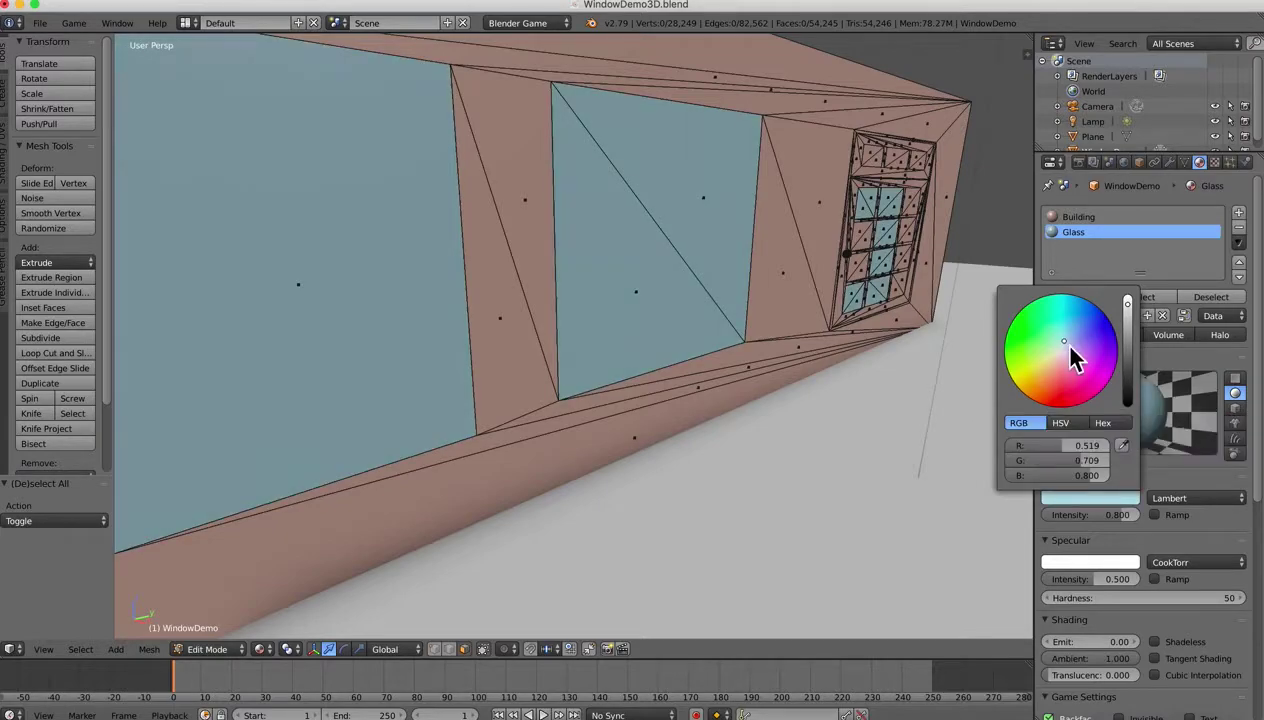
pyautogui.scroll(5, 700, 418)
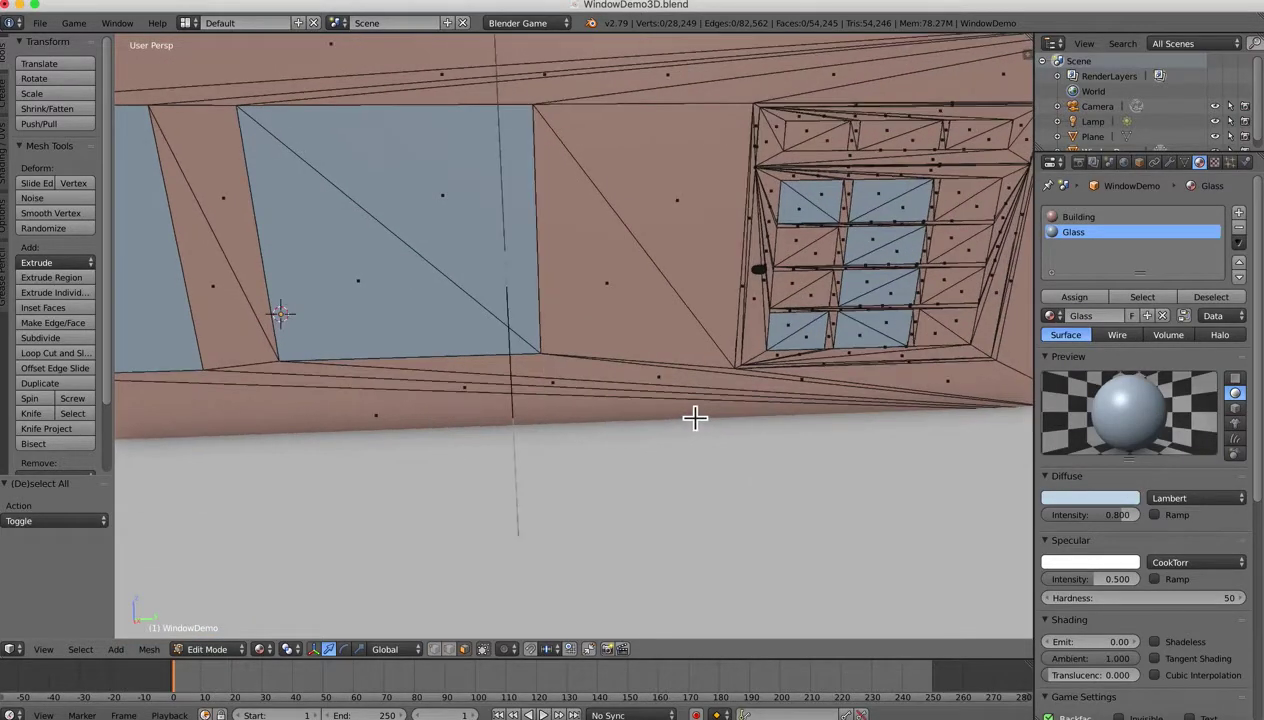
pyautogui.scroll(-5, 708, 414)
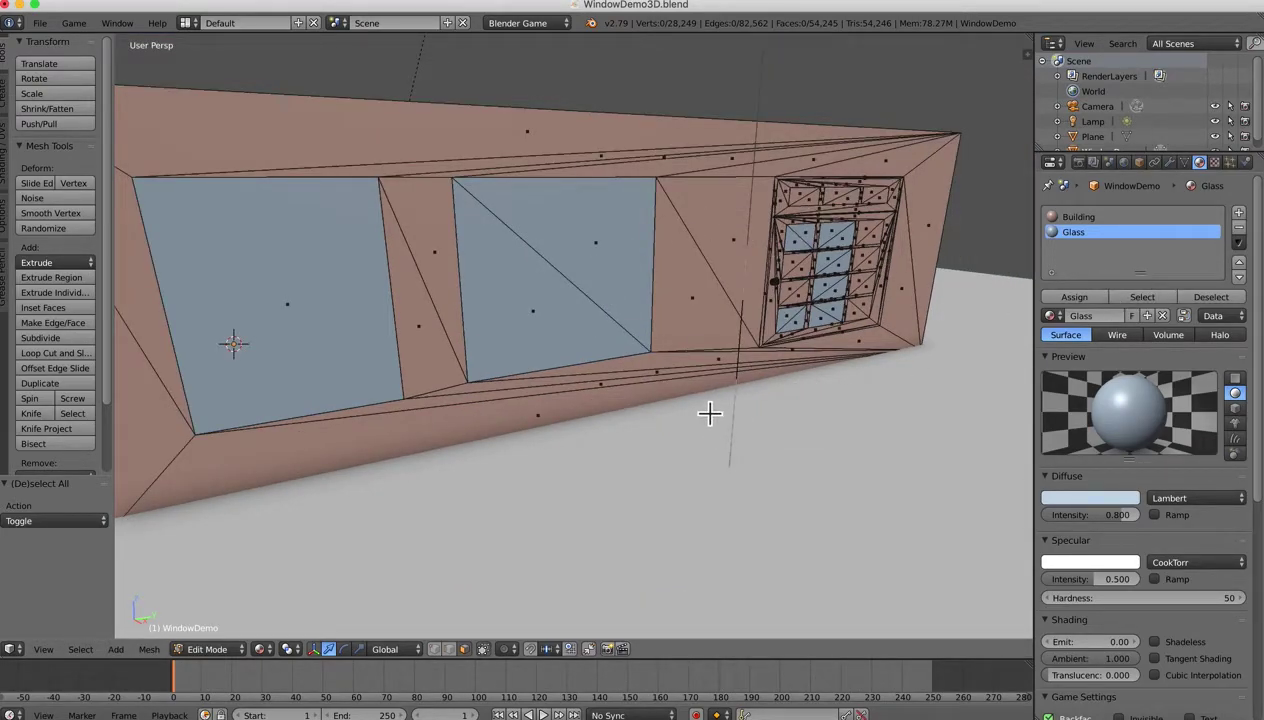
pyautogui.scroll(-8, 708, 412)
pyautogui.moveTo(705, 375); pyautogui.dragTo(708, 381, button='middle')
# Step: Return the building to Object Mode and place the 3D cursor on the ground in front of the windowed wall
pyautogui.press('Tab')
pyautogui.click(593, 388)
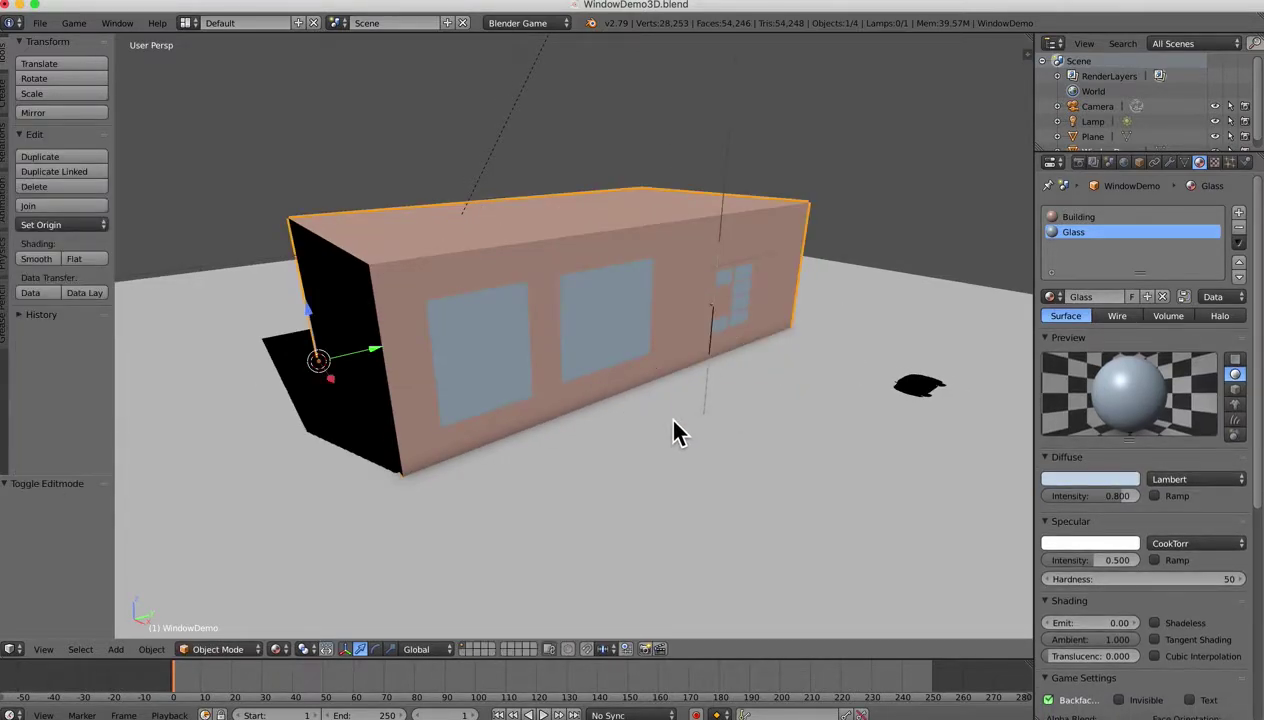
pyautogui.moveTo(675, 432); pyautogui.dragTo(700, 460, button='middle')
pyautogui.moveTo(590, 361); pyautogui.dragTo(795, 368, button='middle')
pyautogui.moveTo(676, 335); pyautogui.dragTo(717, 412, button='middle')
pyautogui.click(750, 424)
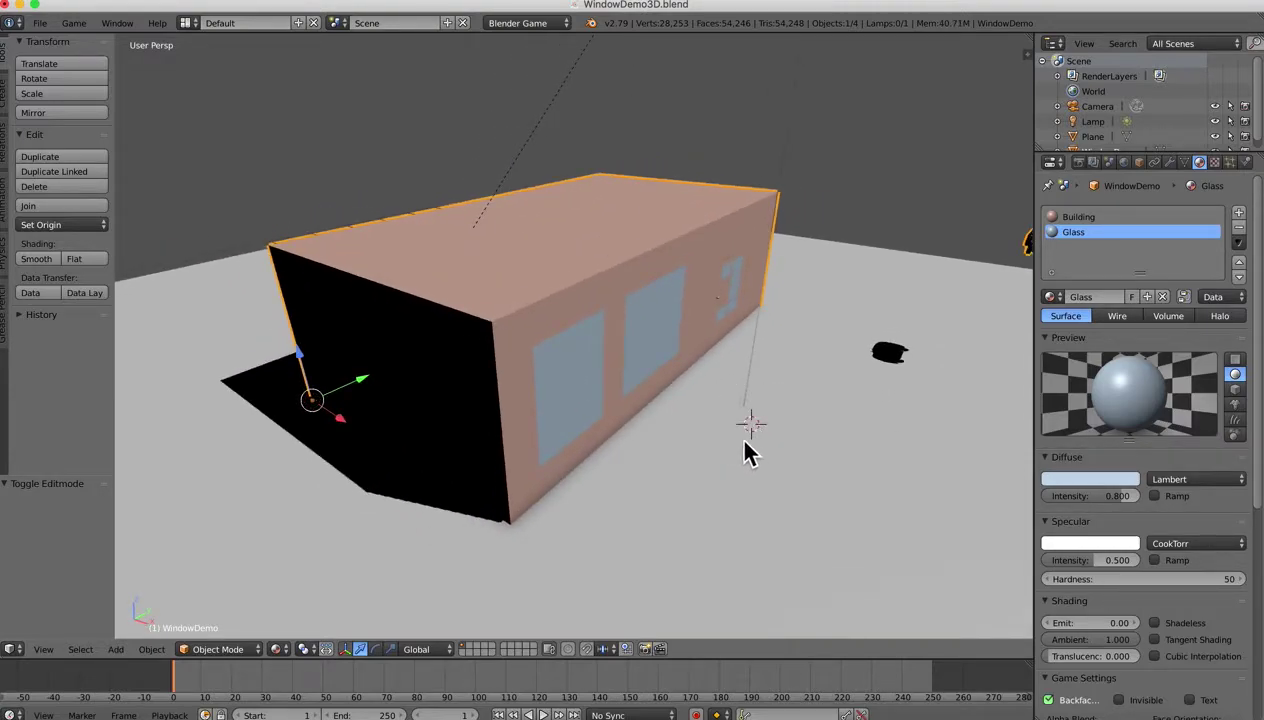
# Step: Add a Monkey mesh at the 3D cursor, raise it above the ground and scale it to about 0.611
pyautogui.hotkey('shift', 'a')
pyautogui.moveTo(745, 438)
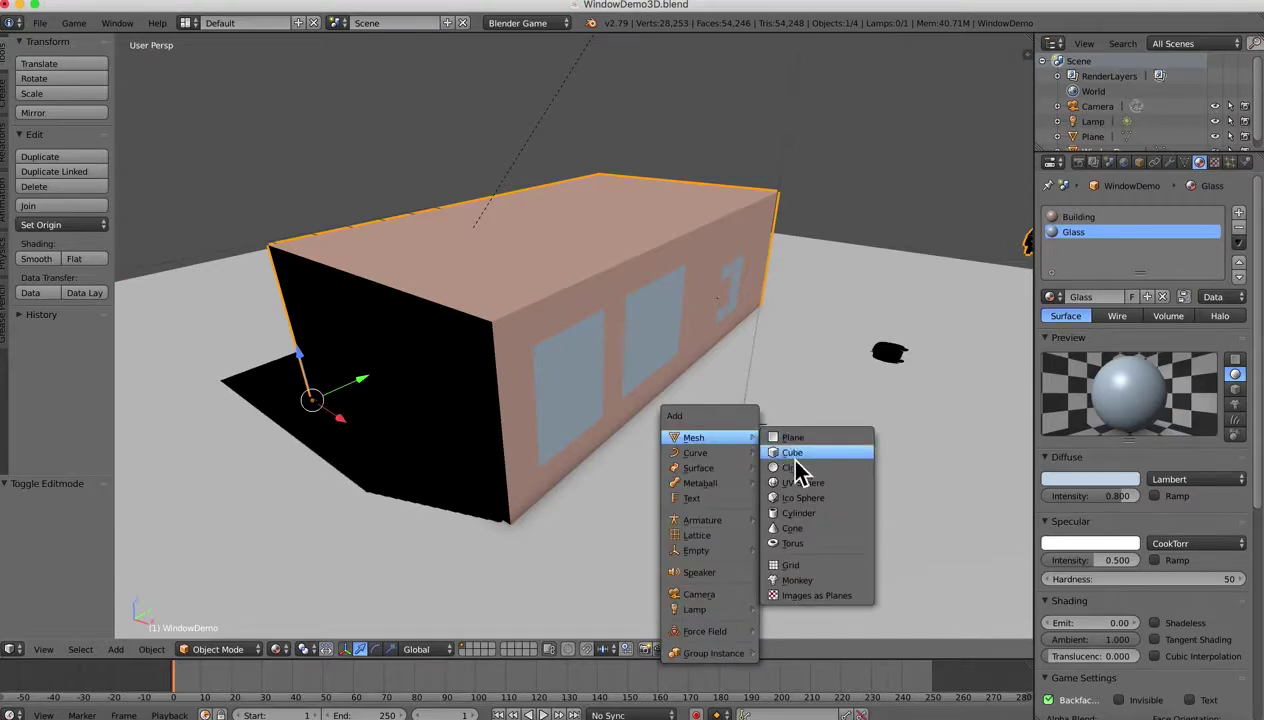
pyautogui.click(818, 581)
pyautogui.moveTo(762, 395); pyautogui.dragTo(775, 310)
pyautogui.press('s')
pyautogui.click(846, 416)
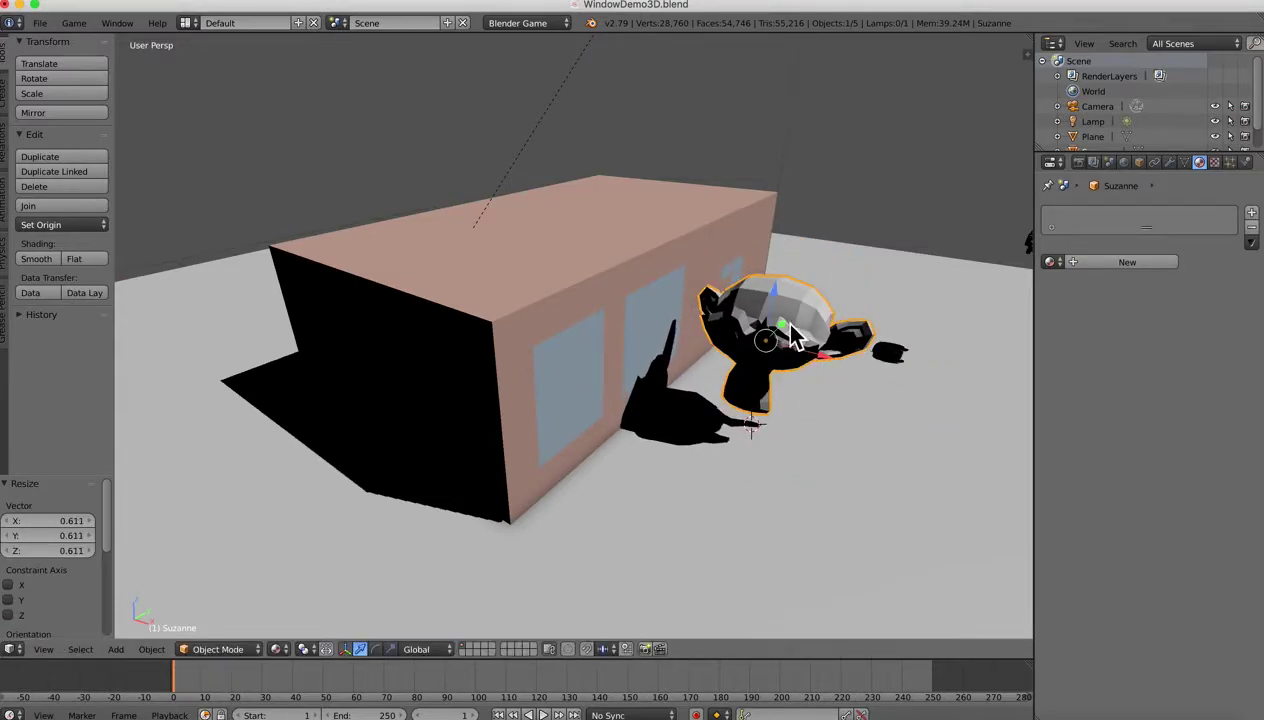
# Step: Shift the monkey head about -1.715 along Y and make two copies spaced along Y, the second offset about 1.758
pyautogui.moveTo(784, 322); pyautogui.dragTo(672, 414)
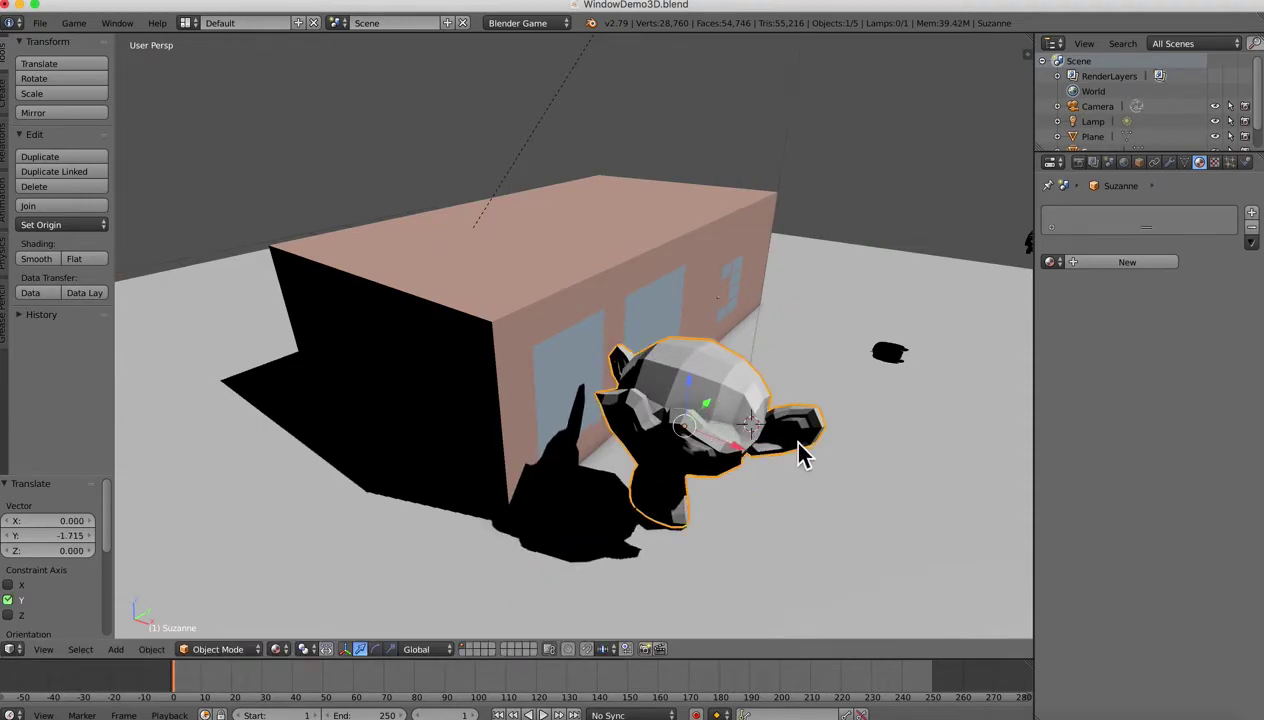
pyautogui.moveTo(800, 455); pyautogui.dragTo(776, 460, button='middle')
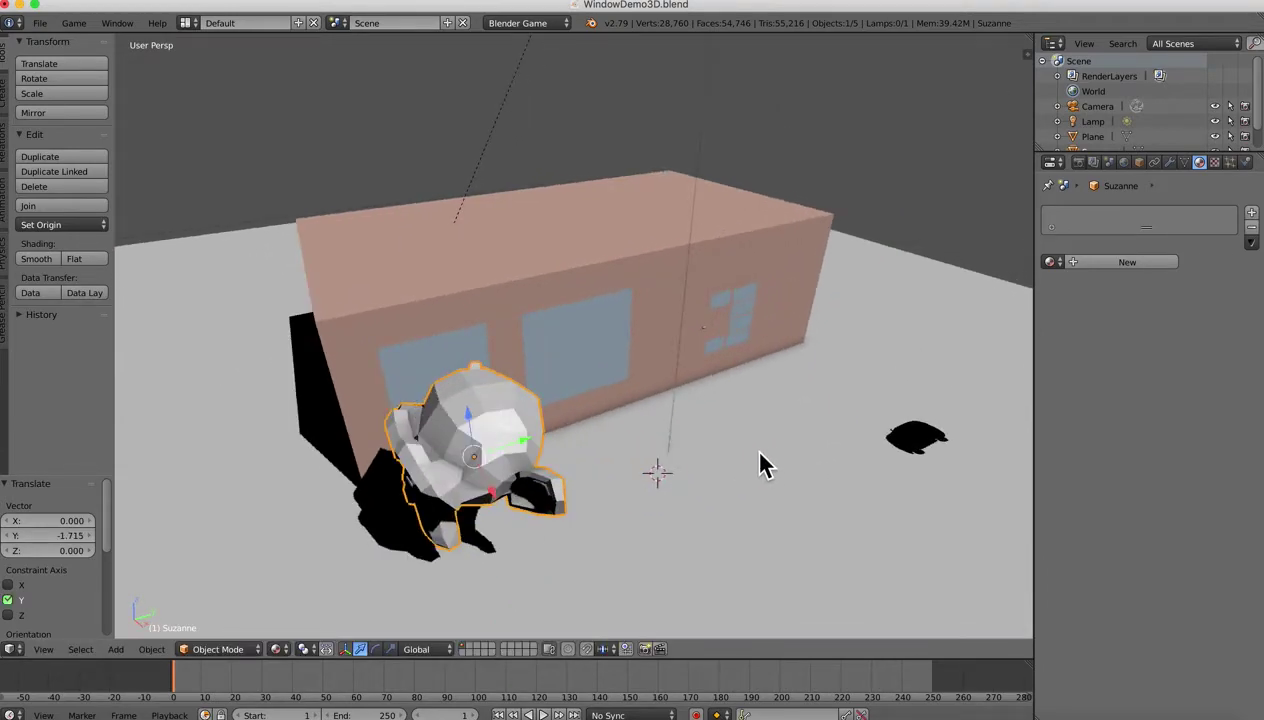
pyautogui.hotkey('shift', 'd')
pyautogui.press('y')
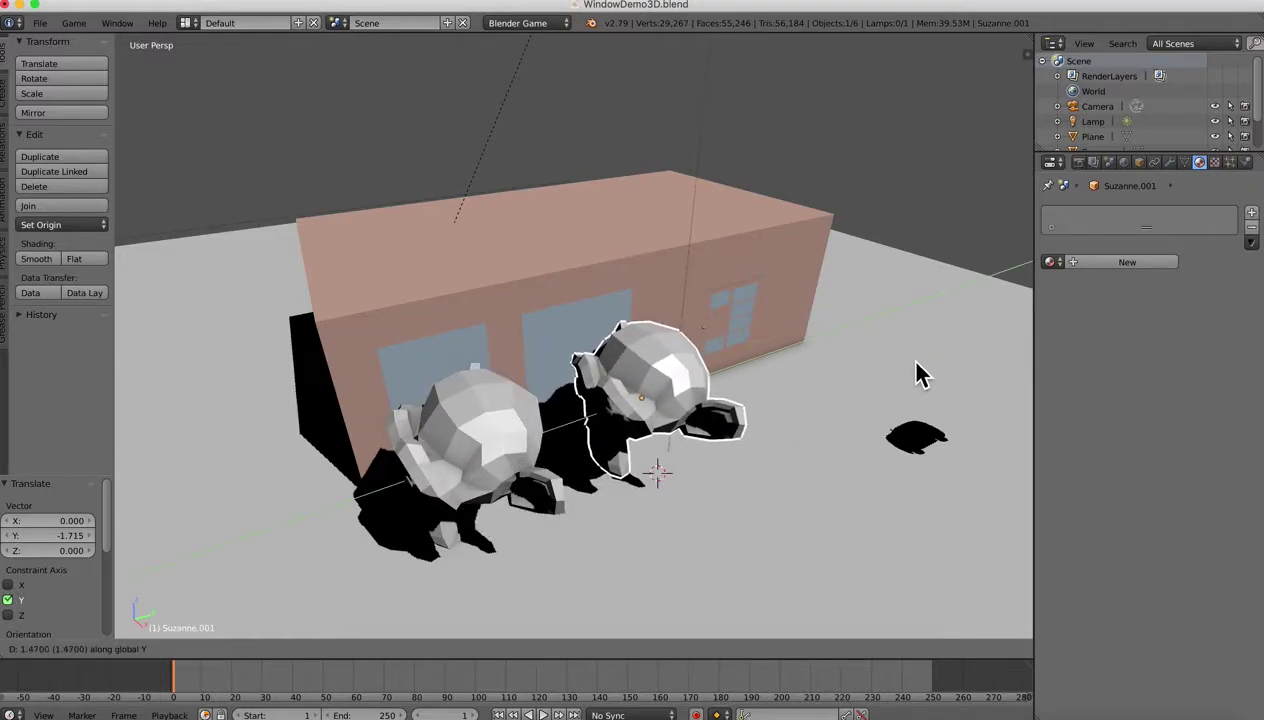
pyautogui.click(917, 370)
pyautogui.hotkey('shift', 'd')
pyautogui.press('y')
pyautogui.click(950, 355)
# Step: Select all three monkey heads and move them about -1.989 along X into the building
pyautogui.moveTo(660, 474); pyautogui.dragTo(623, 474, button='middle')
pyautogui.keyDown('shift'); pyautogui.click(615, 472); pyautogui.keyUp('shift')
pyautogui.keyDown('shift'); pyautogui.click(719, 409); pyautogui.keyUp('shift')
pyautogui.hotkey('shift', 'd')
pyautogui.press('x')
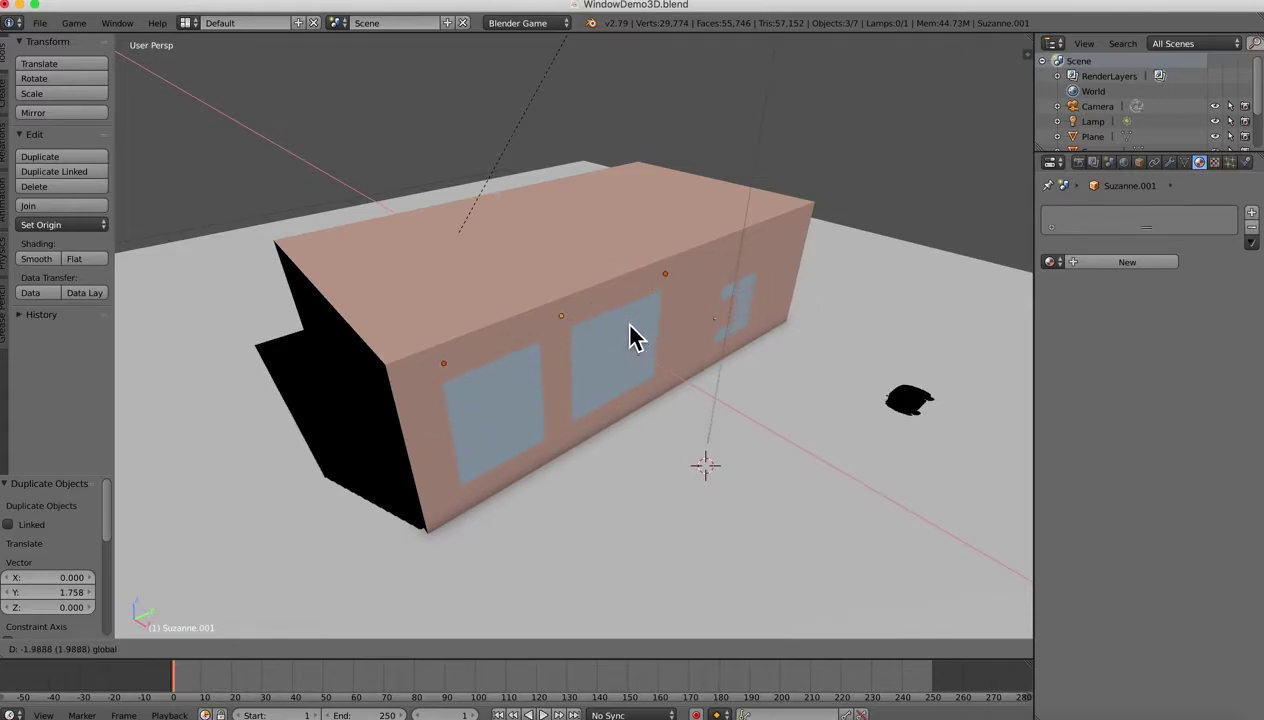
pyautogui.click(630, 335)
# Step: Run the game preview facing the windowed wall to check the glass from outside, and return to the editor
pyautogui.moveTo(657, 418); pyautogui.dragTo(673, 393, button='middle')
pyautogui.scroll(3, 658, 405)
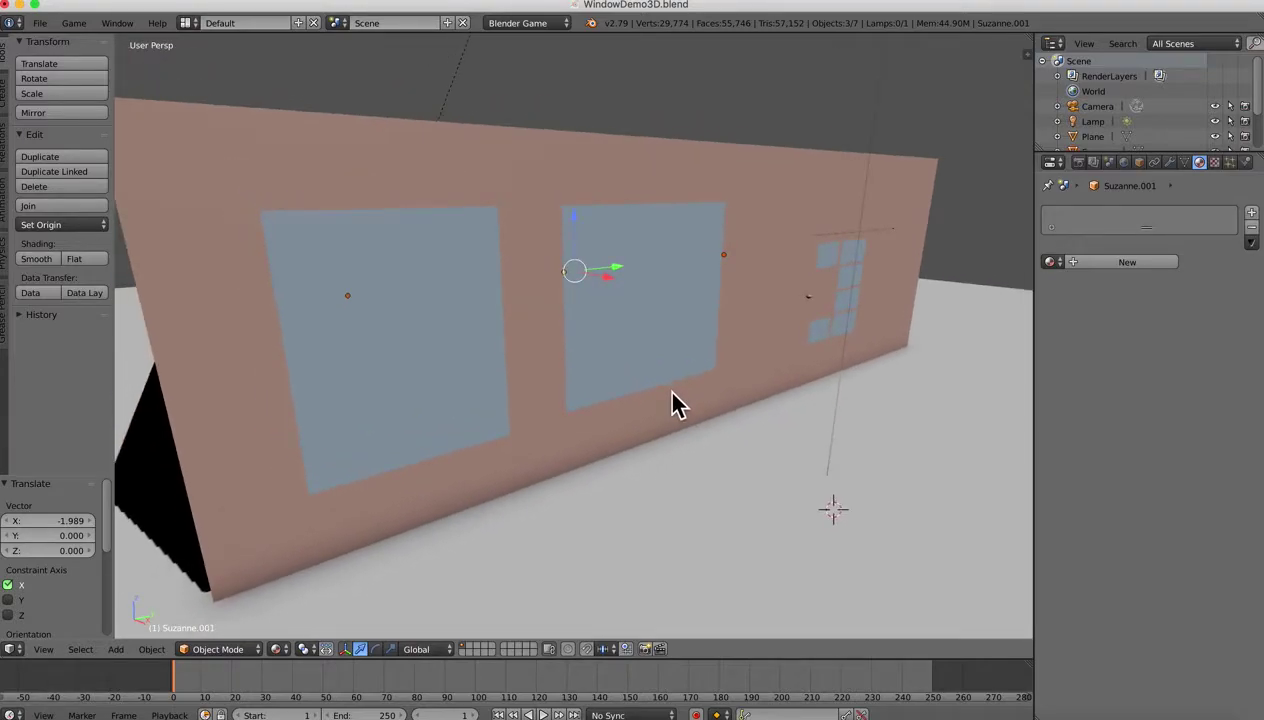
pyautogui.press('p')
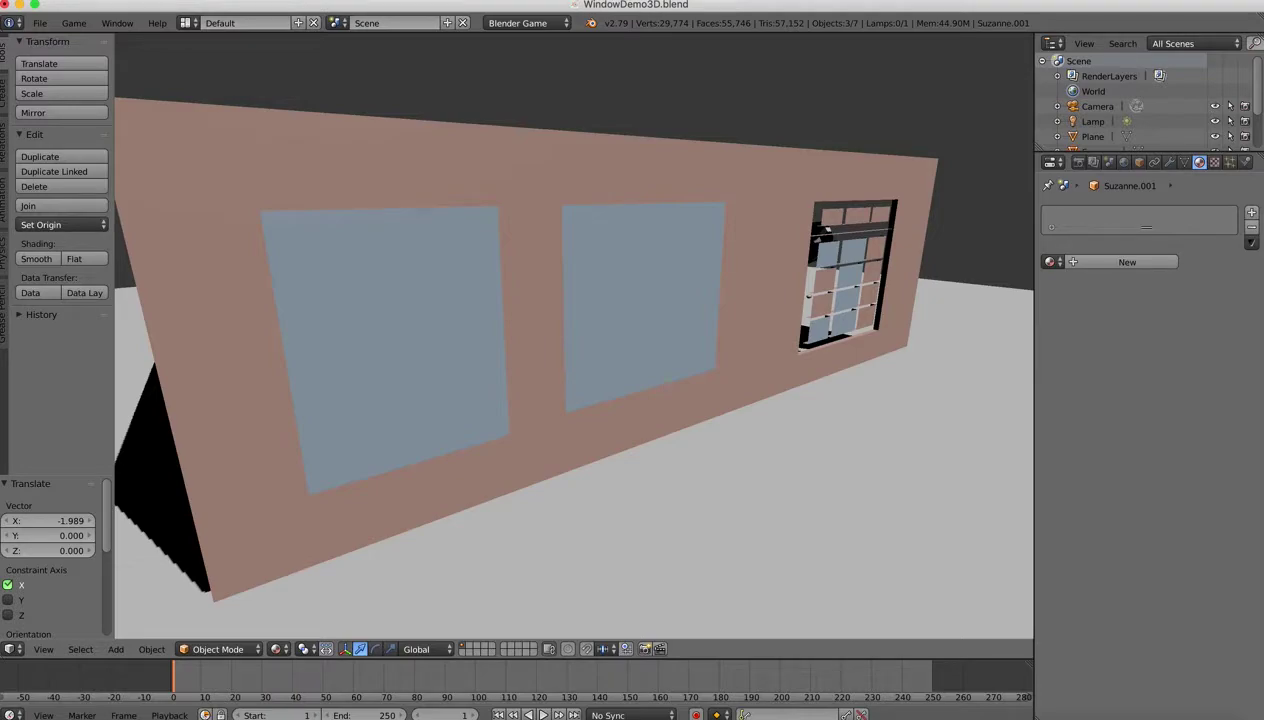
pyautogui.hotkey('shift', 'z')
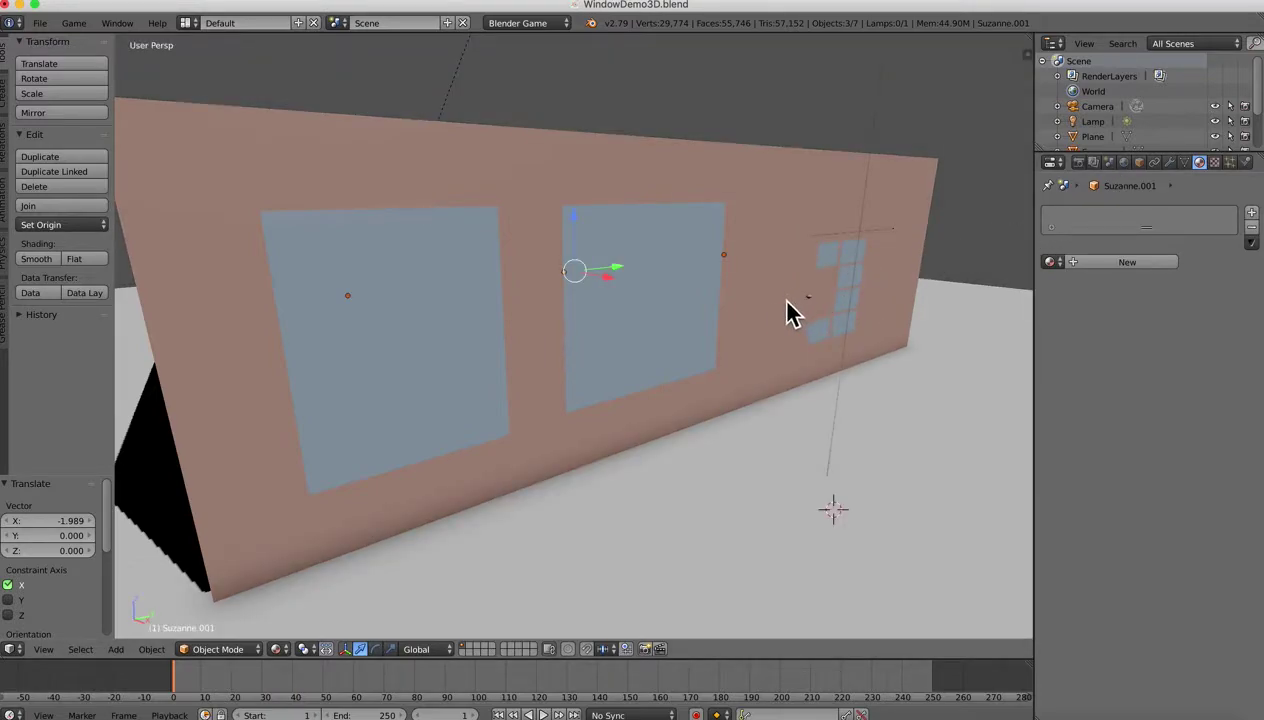
# Step: Select the WindowDemo building and put it into Edit Mode
pyautogui.rightClick(606, 316)
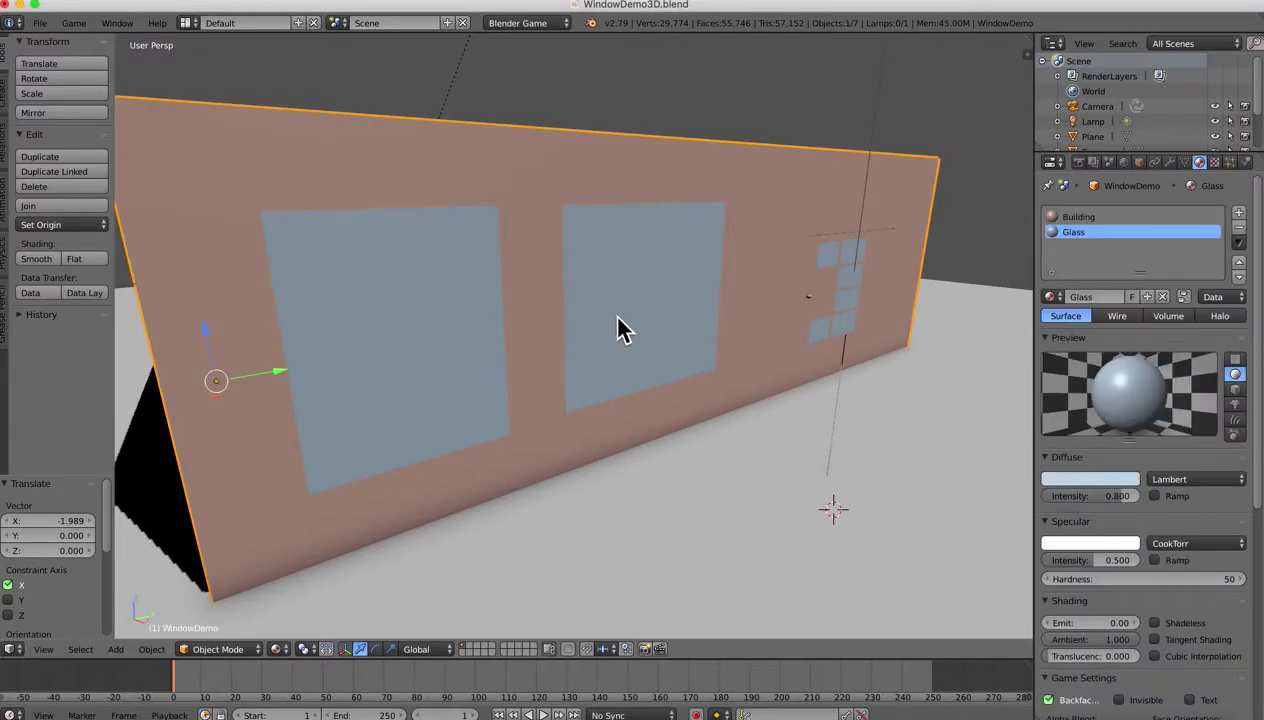
pyautogui.hotkey('ctrl', 'Tab')
pyautogui.click(705, 312)
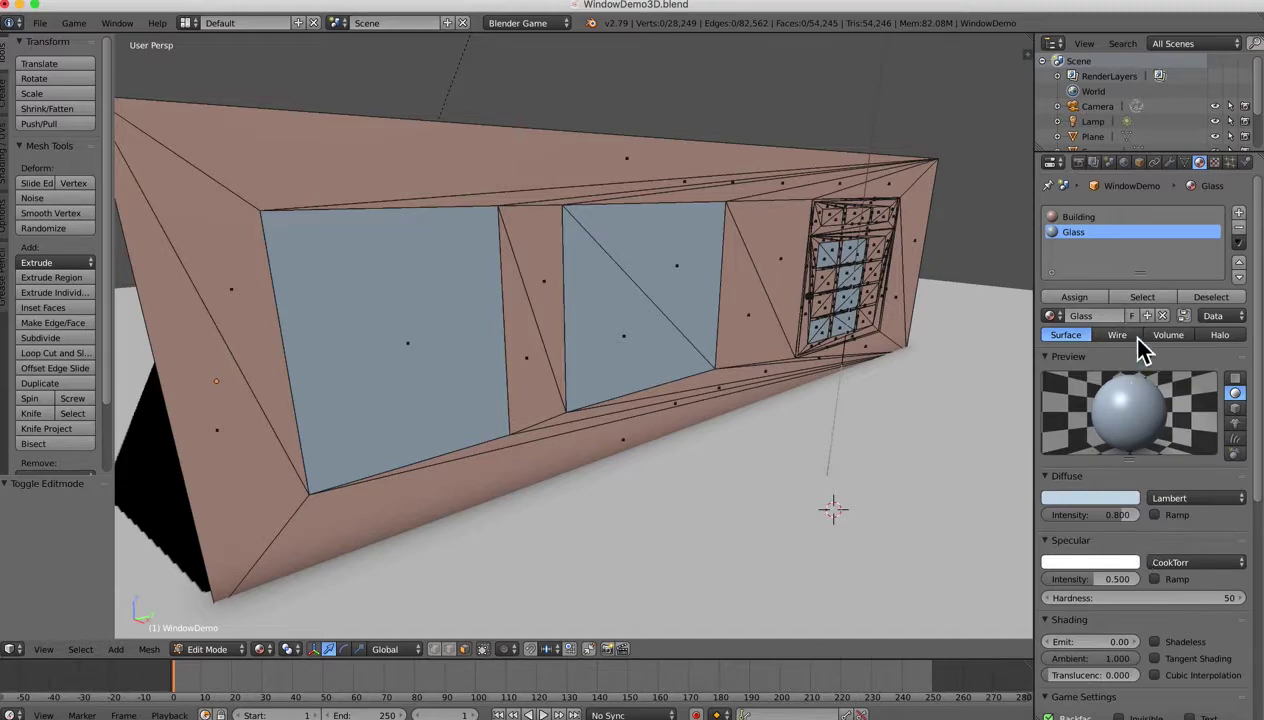
# Step: Set the Glass material's diffuse intensity to 0.5
pyautogui.scroll(-1, 1150, 475)
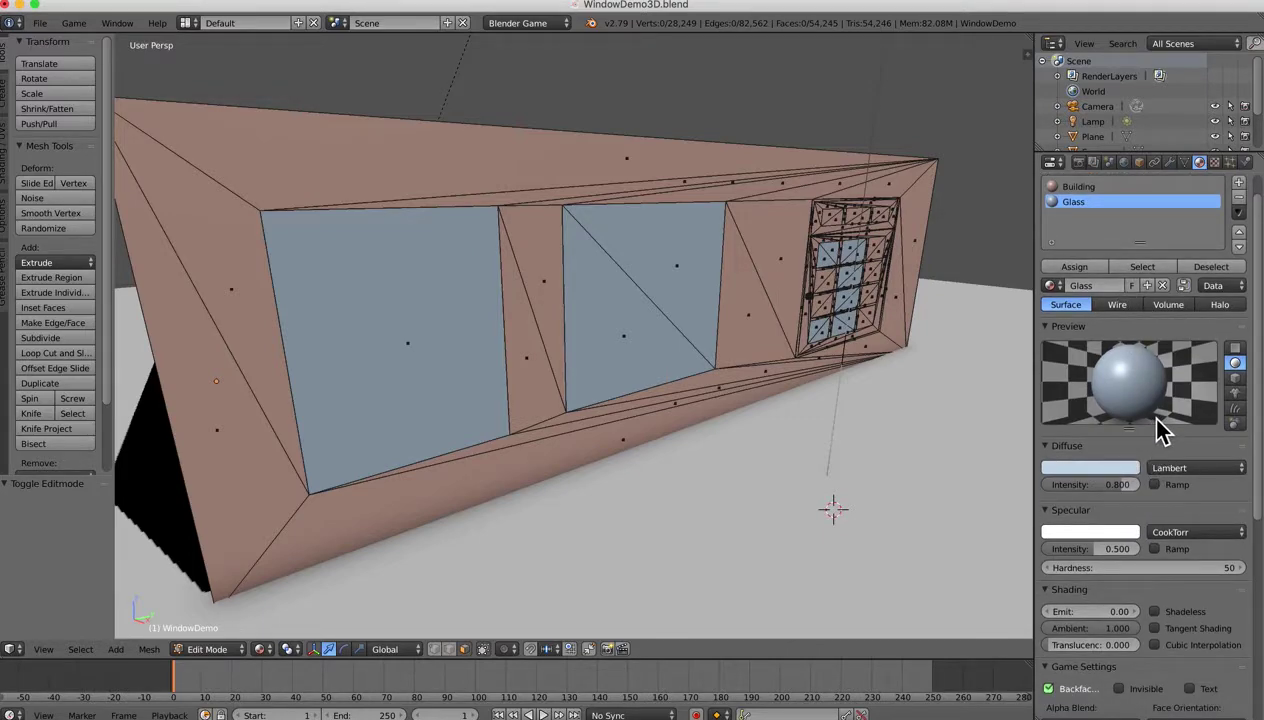
pyautogui.scroll(-4, 1160, 430)
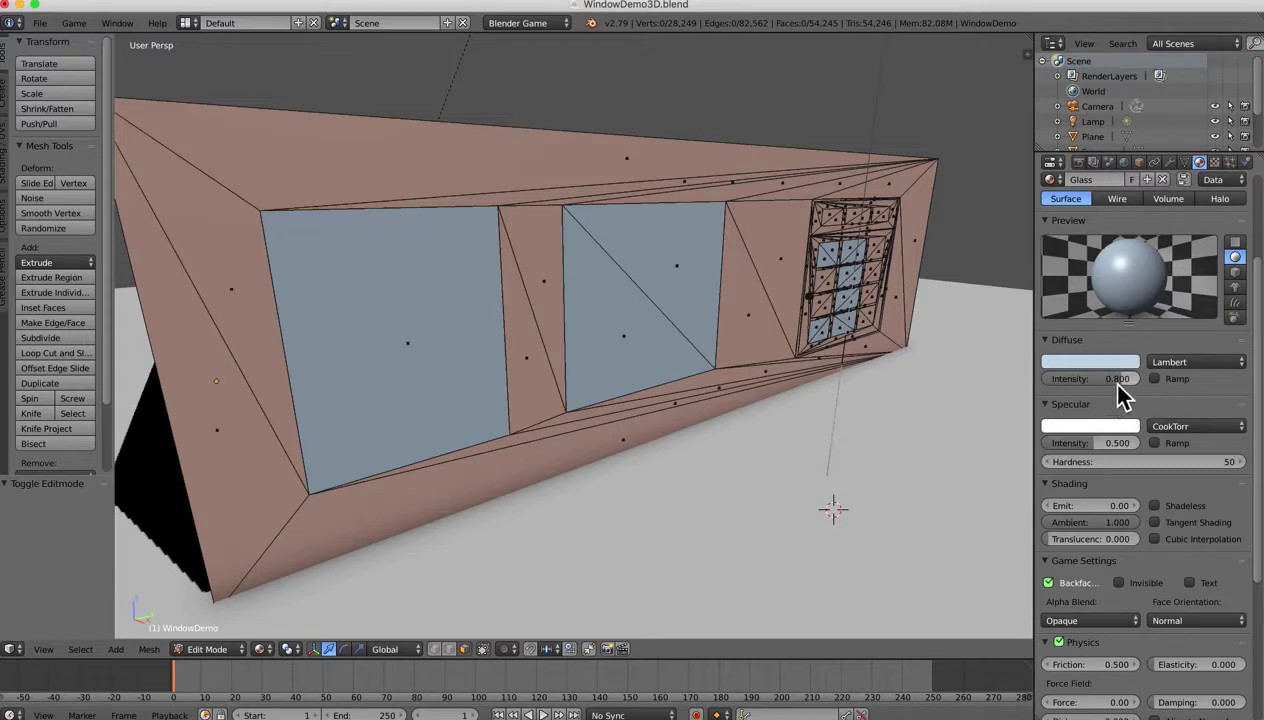
pyautogui.moveTo(1109, 380); pyautogui.dragTo(1076, 380)
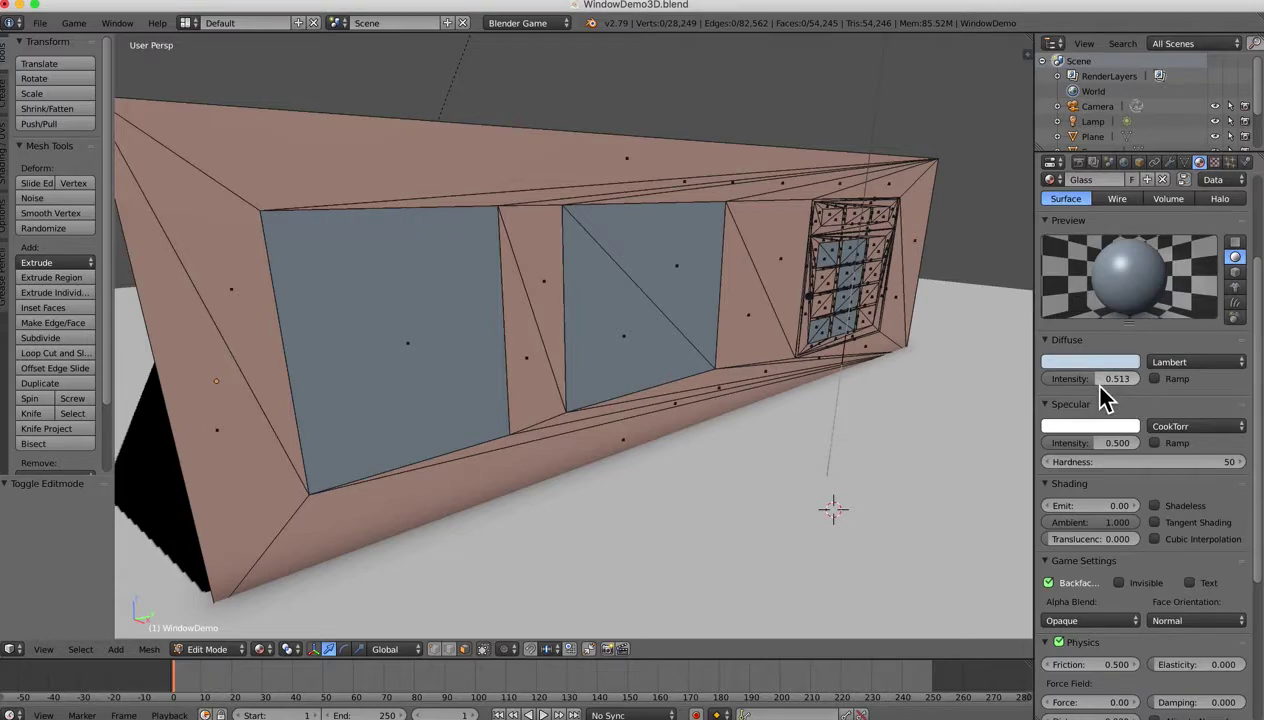
pyautogui.moveTo(1089, 384)
pyautogui.mouseDown()
pyautogui.moveTo(1069, 384)
pyautogui.moveTo(1110, 388)
pyautogui.mouseUp()
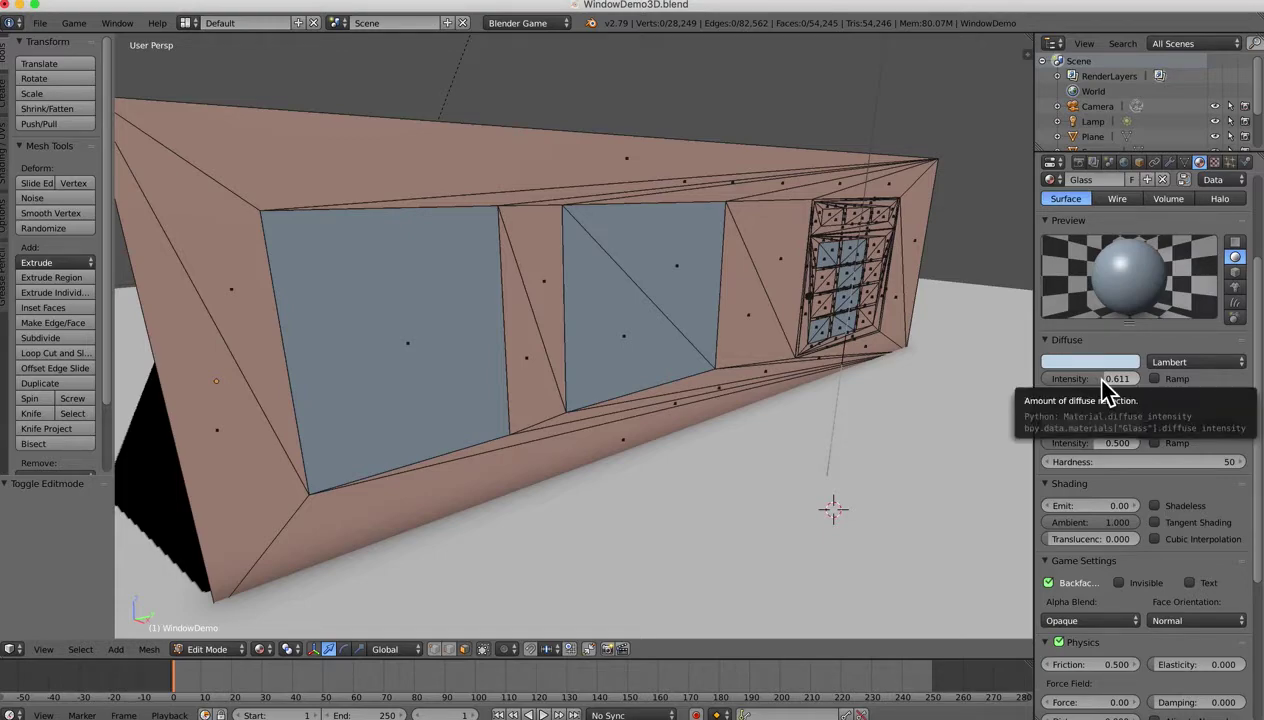
pyautogui.click(1102, 383)
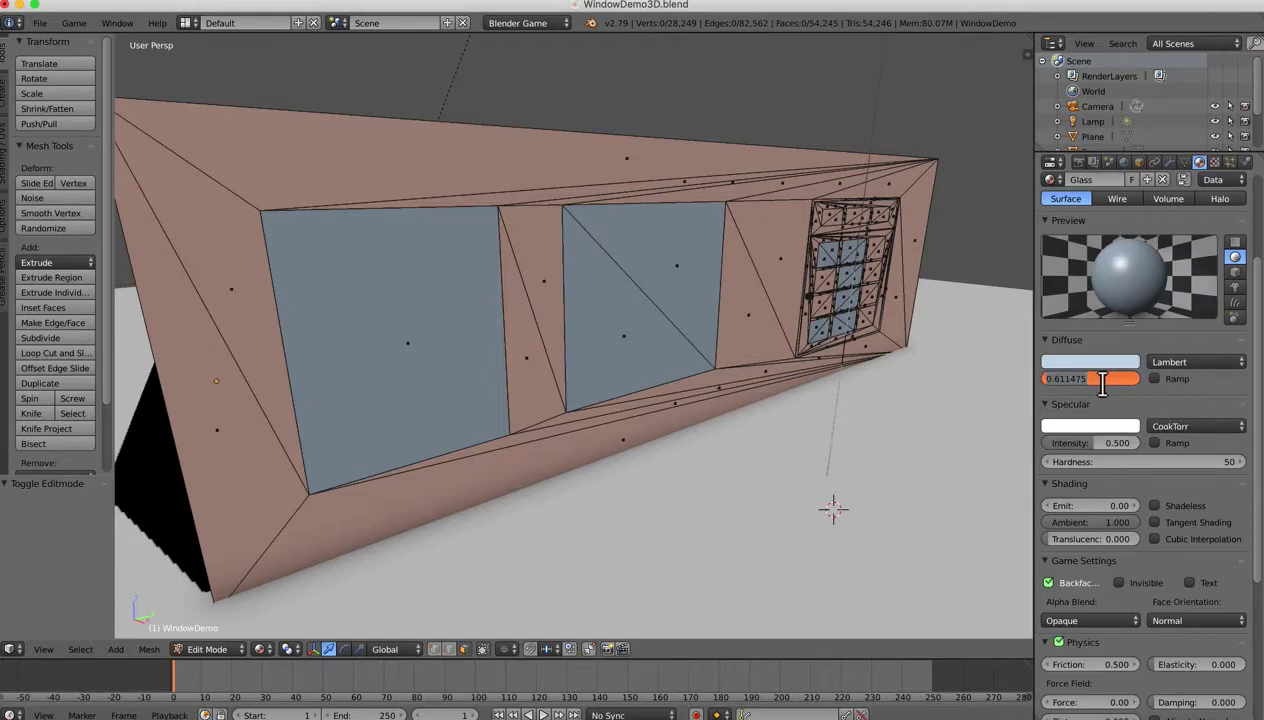
pyautogui.press('BackSpace')
pyautogui.press('Return')
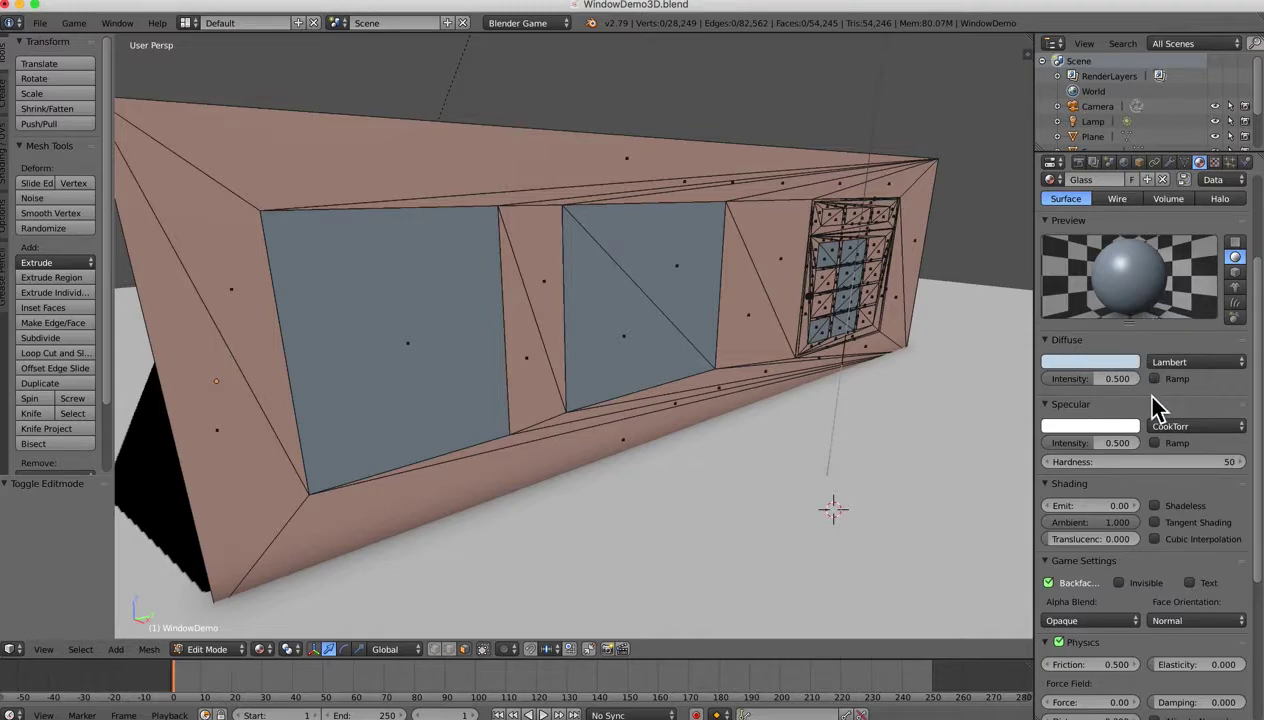
# Step: Set the Glass material's specular intensity to 0.75
pyautogui.scroll(-2, 1155, 405)
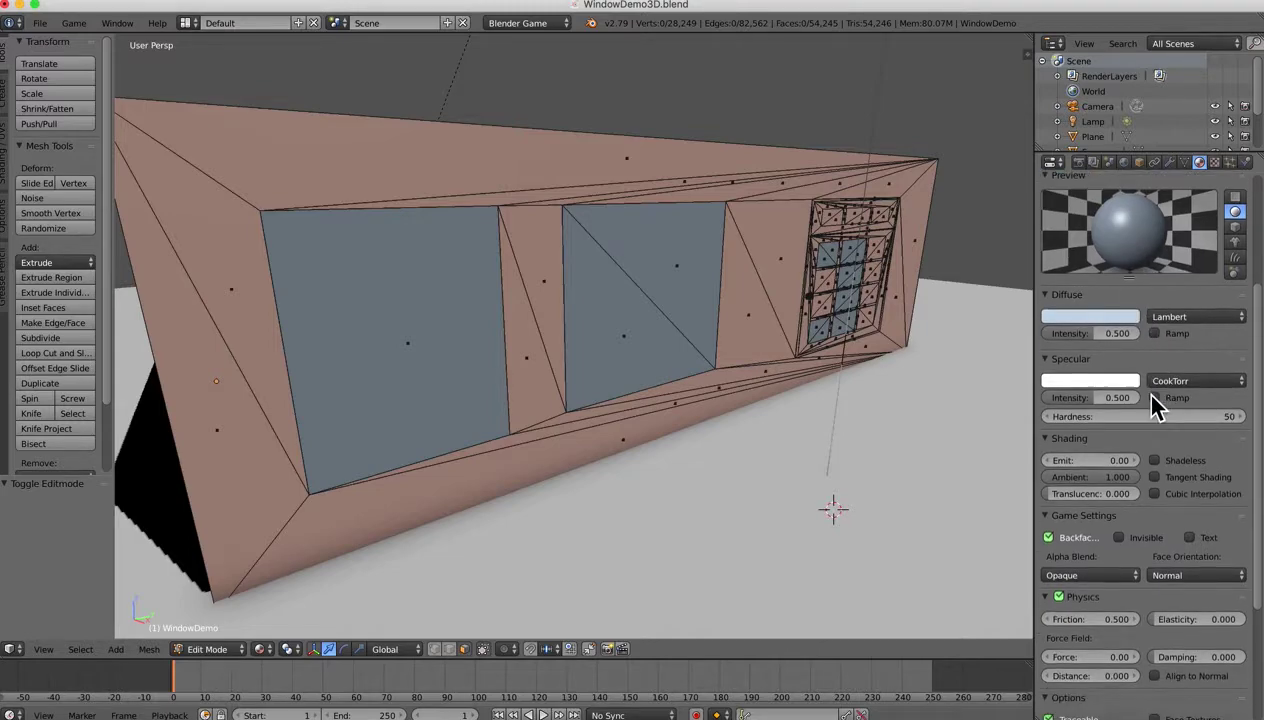
pyautogui.moveTo(1096, 402); pyautogui.dragTo(1109, 397)
pyautogui.click(1093, 400)
pyautogui.press('BackSpace')
pyautogui.write('.75')
pyautogui.press('Return')
# Step: Collapse the Glass material's Game Settings, Physics and Options sections, then enable Transparency and expand its settings
pyautogui.scroll(-4, 1105, 405)
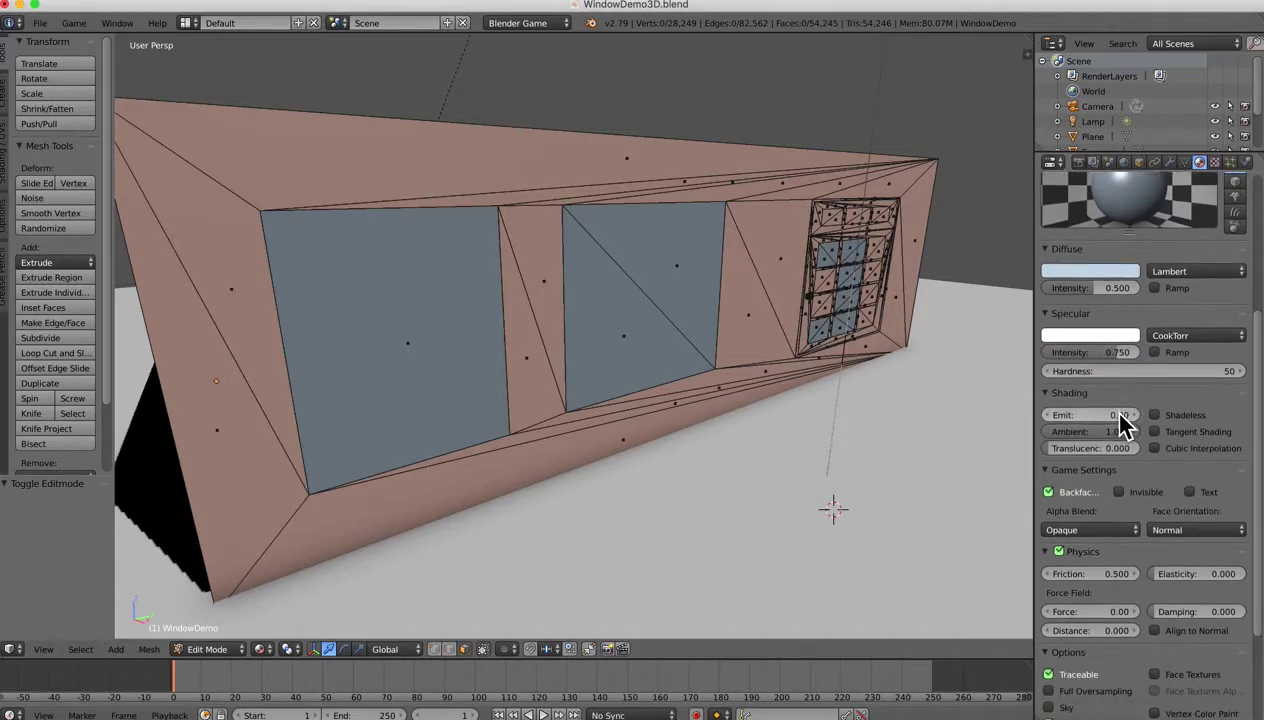
pyautogui.scroll(-5, 1120, 418)
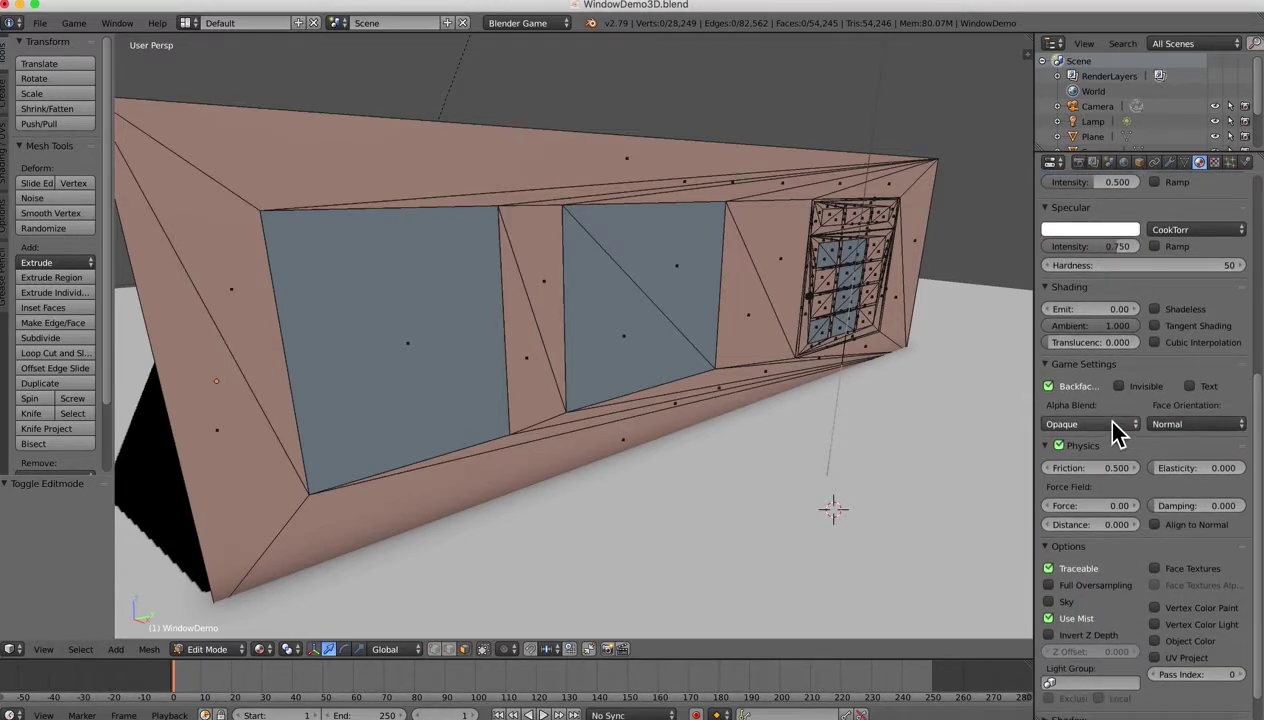
pyautogui.click(1042, 331)
pyautogui.click(1048, 345)
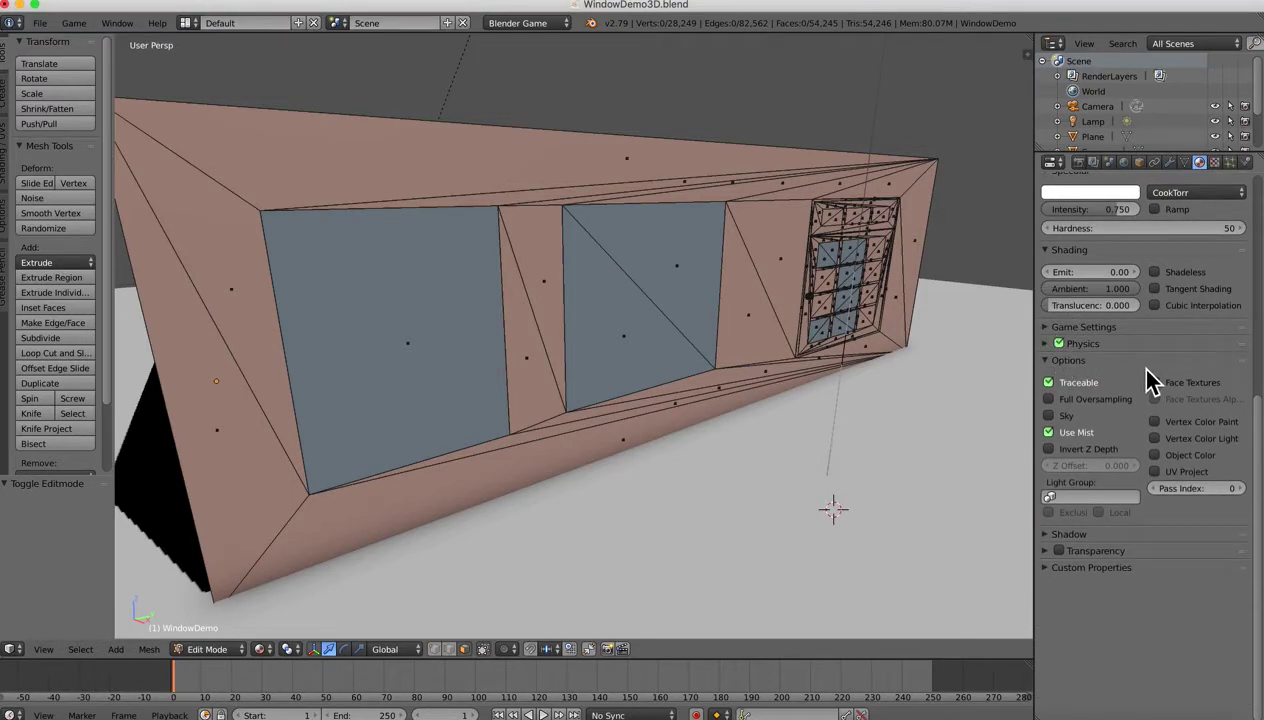
pyautogui.click(1042, 361)
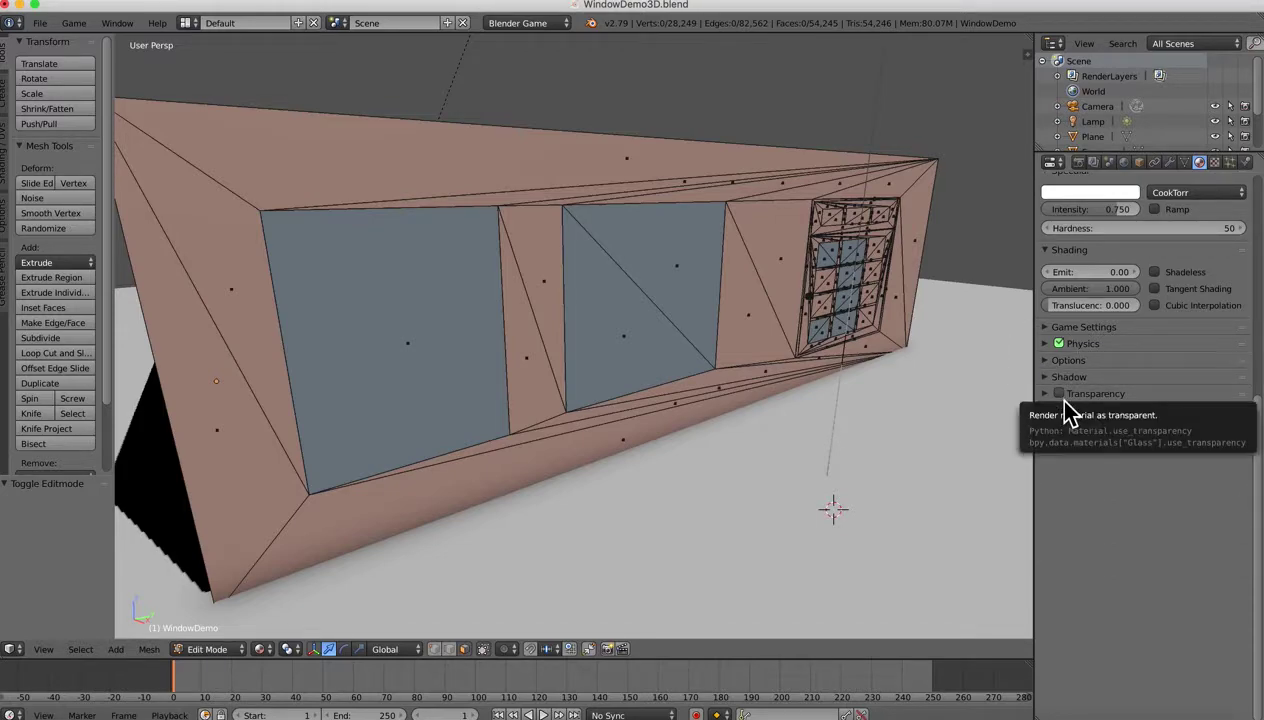
pyautogui.click(1061, 396)
pyautogui.click(1046, 394)
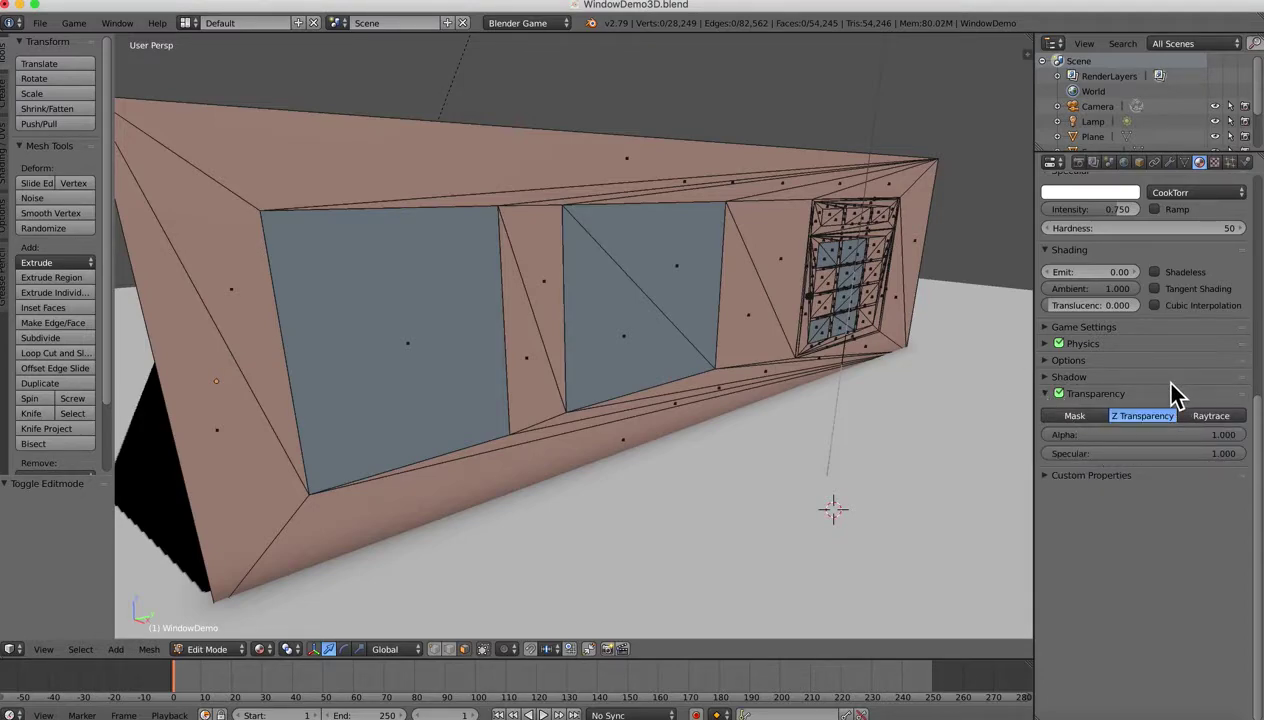
# Step: Set the Glass material's transparency alpha to 0.3
pyautogui.scroll(3, 1180, 430)
pyautogui.scroll(5, 1170, 425)
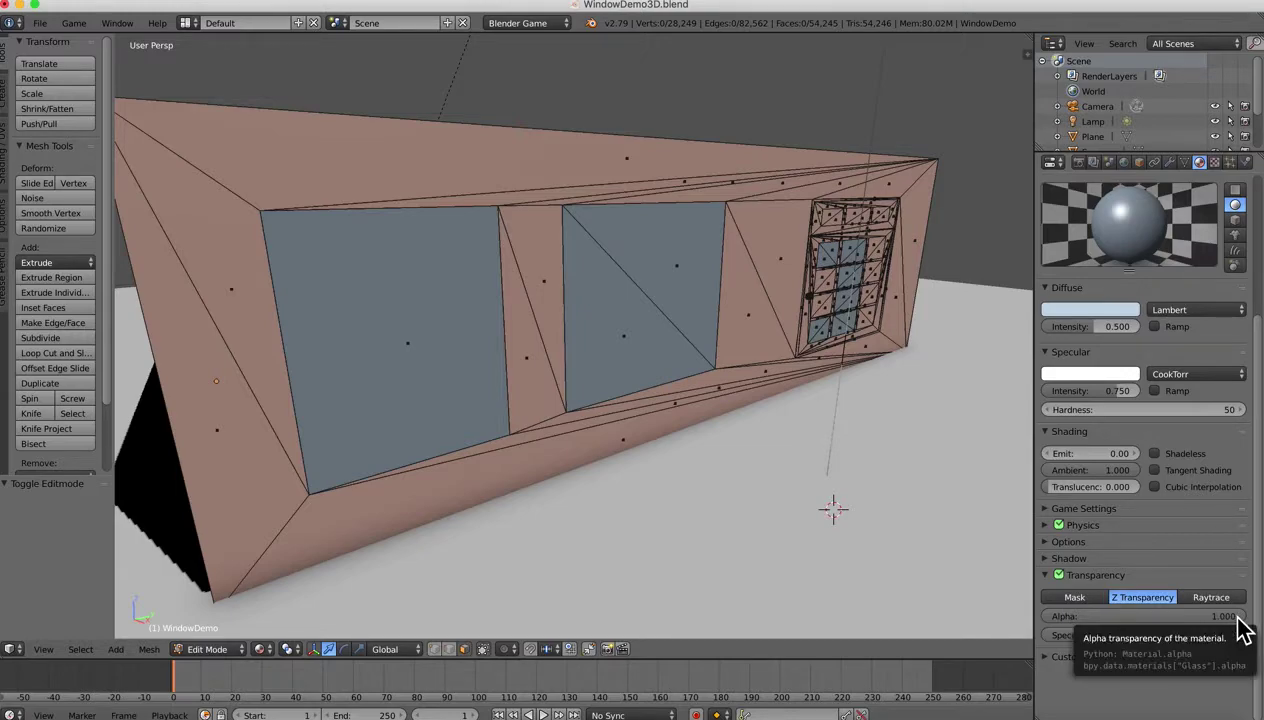
pyautogui.moveTo(1238, 618); pyautogui.dragTo(1124, 618)
pyautogui.click(1129, 618)
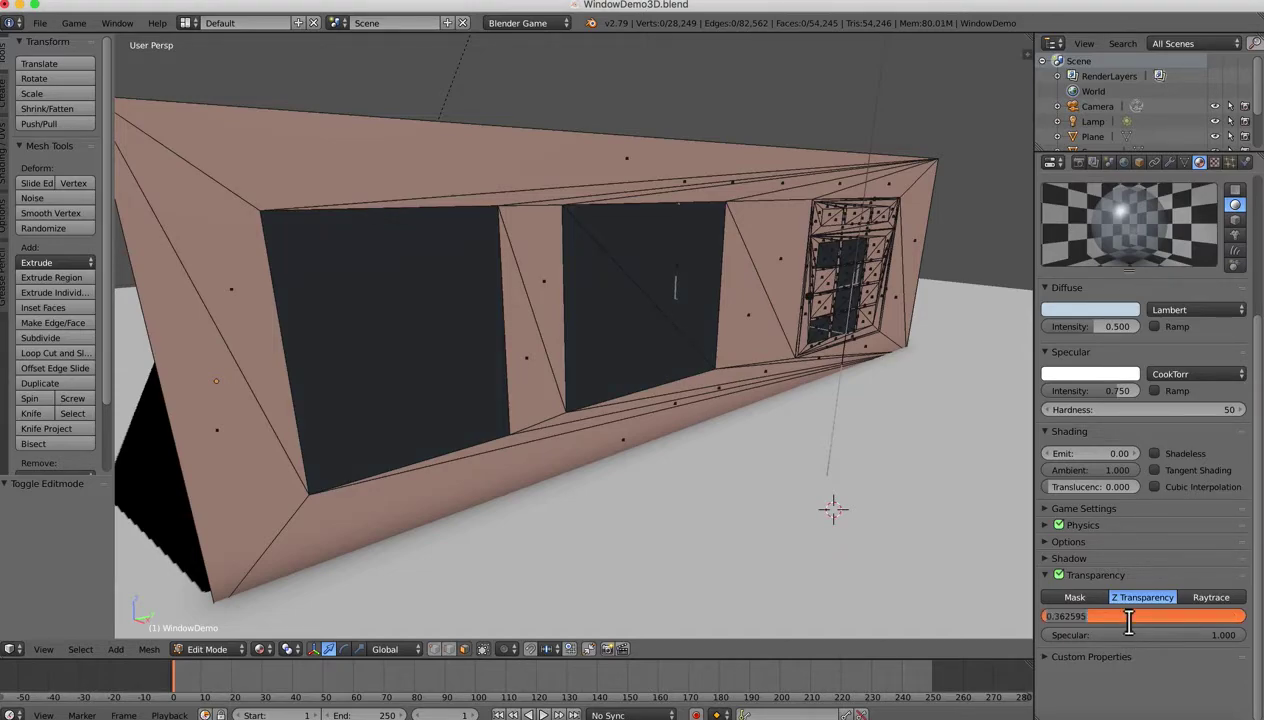
pyautogui.press('BackSpace')
pyautogui.write('.3')
pyautogui.press('Return')
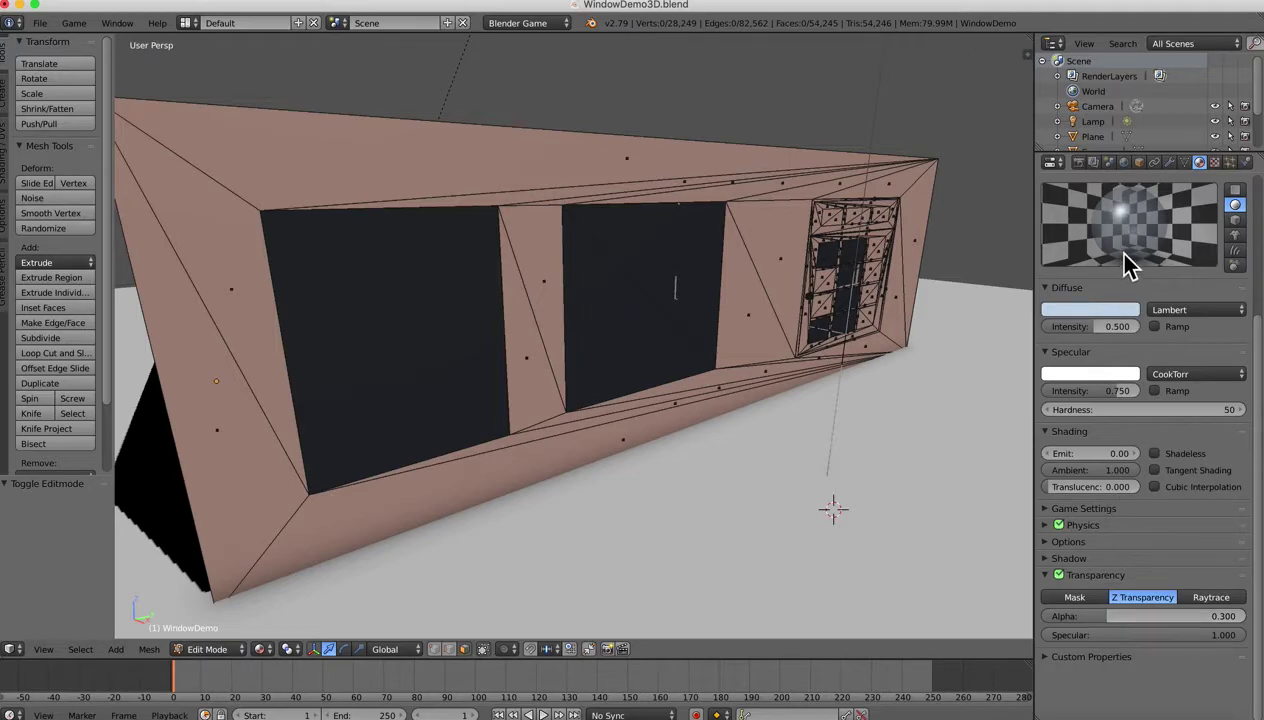
pyautogui.scroll(2, 1146, 440)
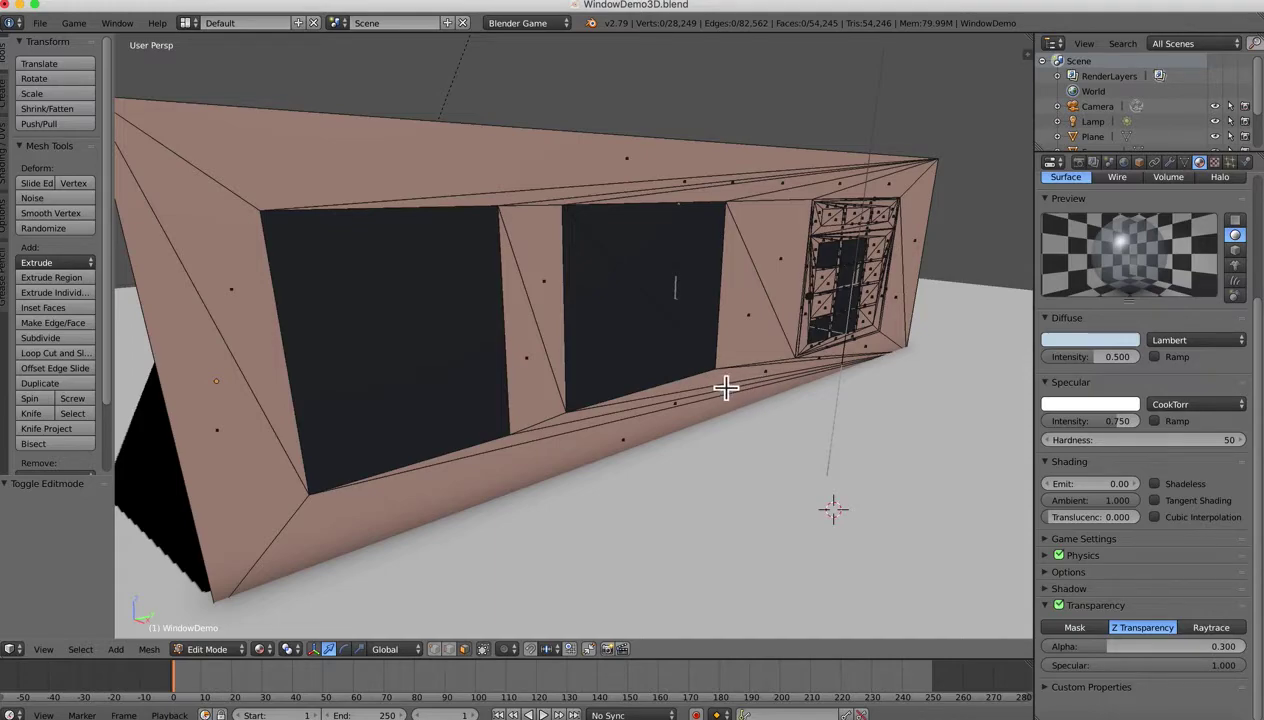
# Step: Return the building to Object Mode, then run the game preview to check the window transparency and end it
pyautogui.press('Tab')
pyautogui.click(612, 387)
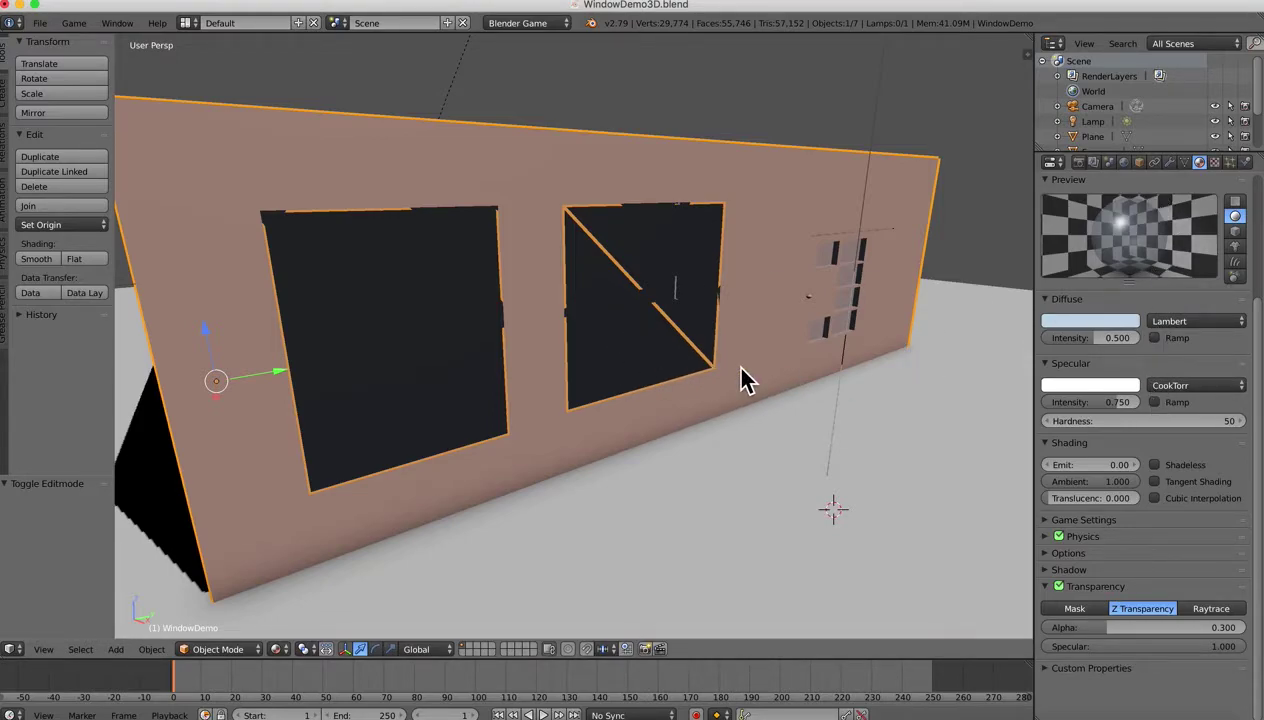
pyautogui.press('p')
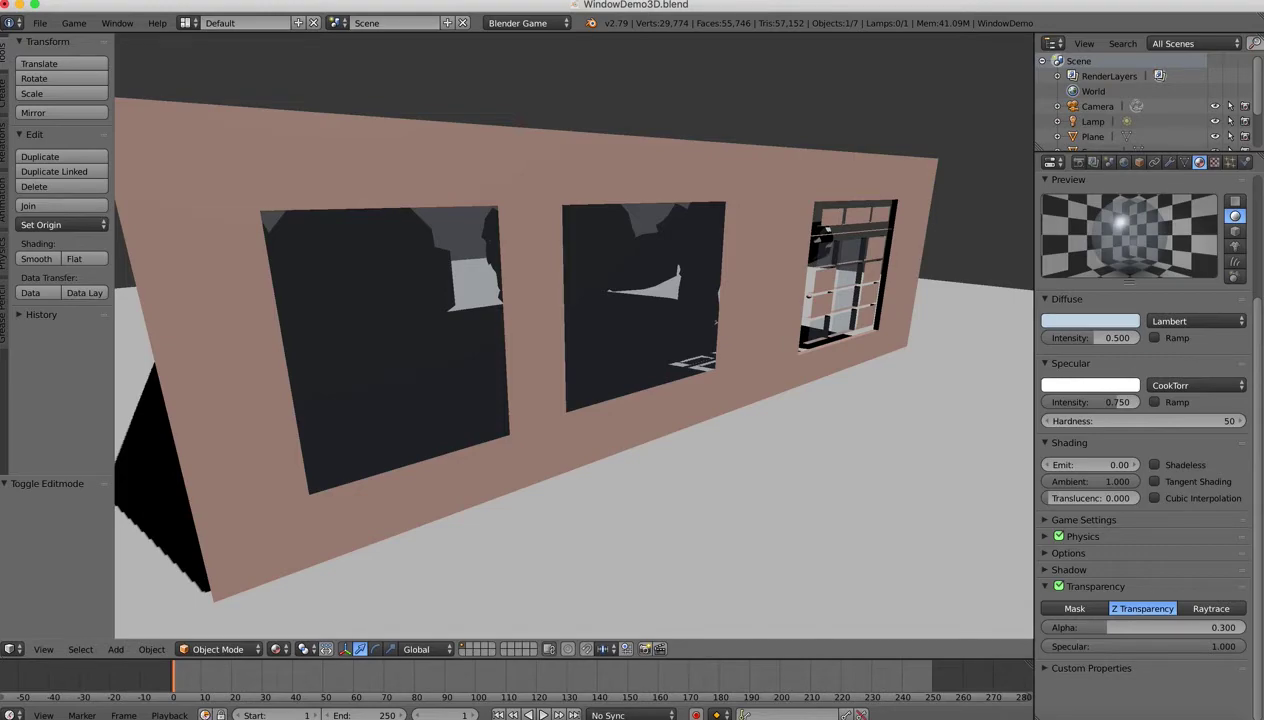
pyautogui.press('Escape')
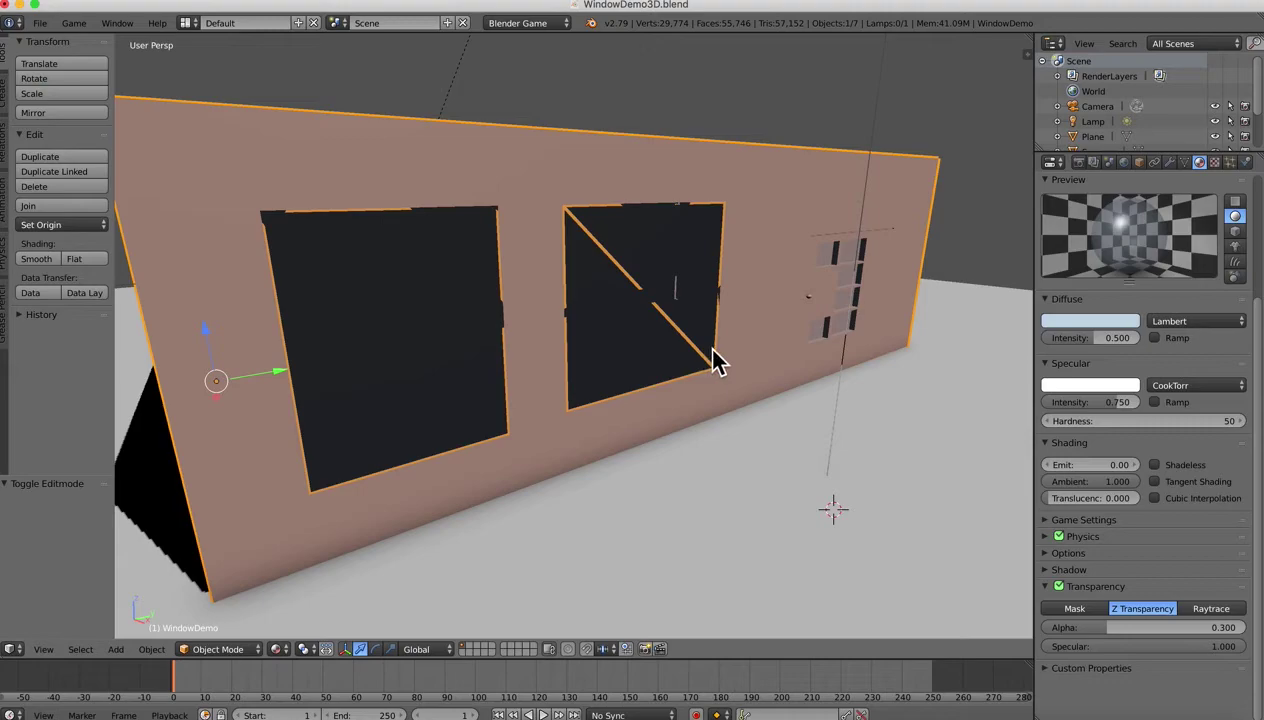
# Step: Set the Glass material's Emit shading to 0.24
pyautogui.scroll(-4, 731, 353)
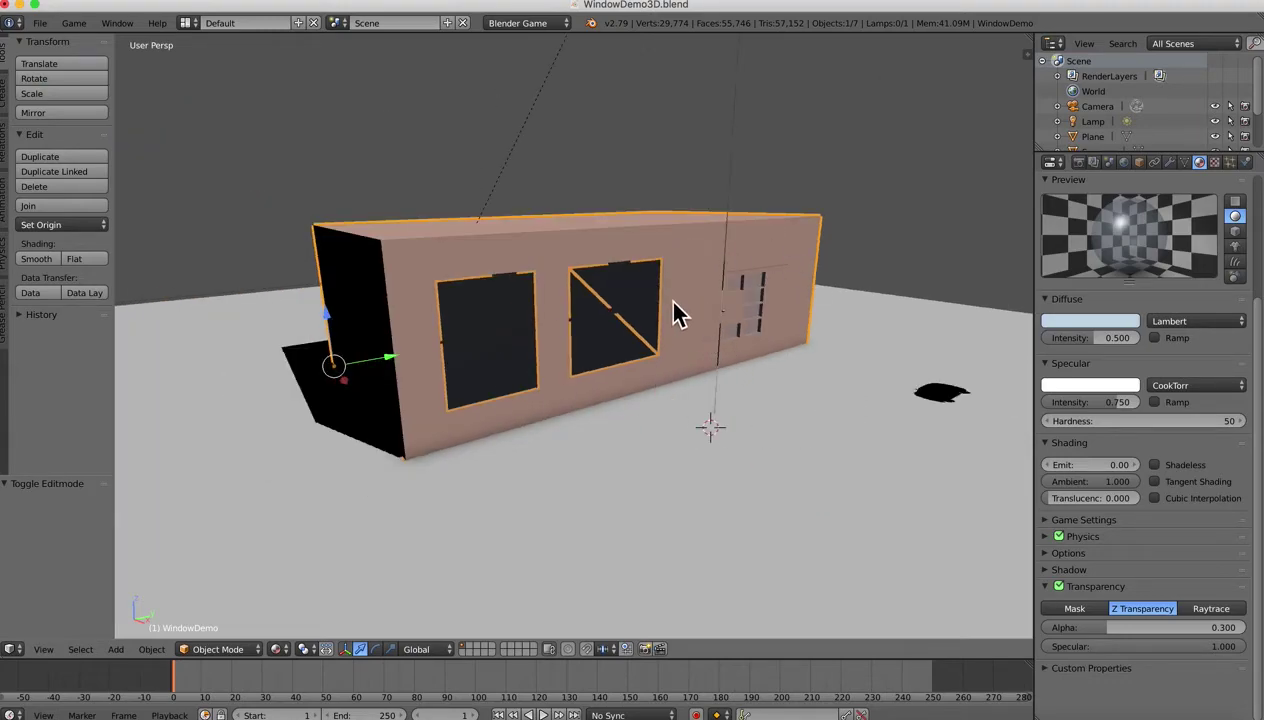
pyautogui.scroll(2, 678, 312)
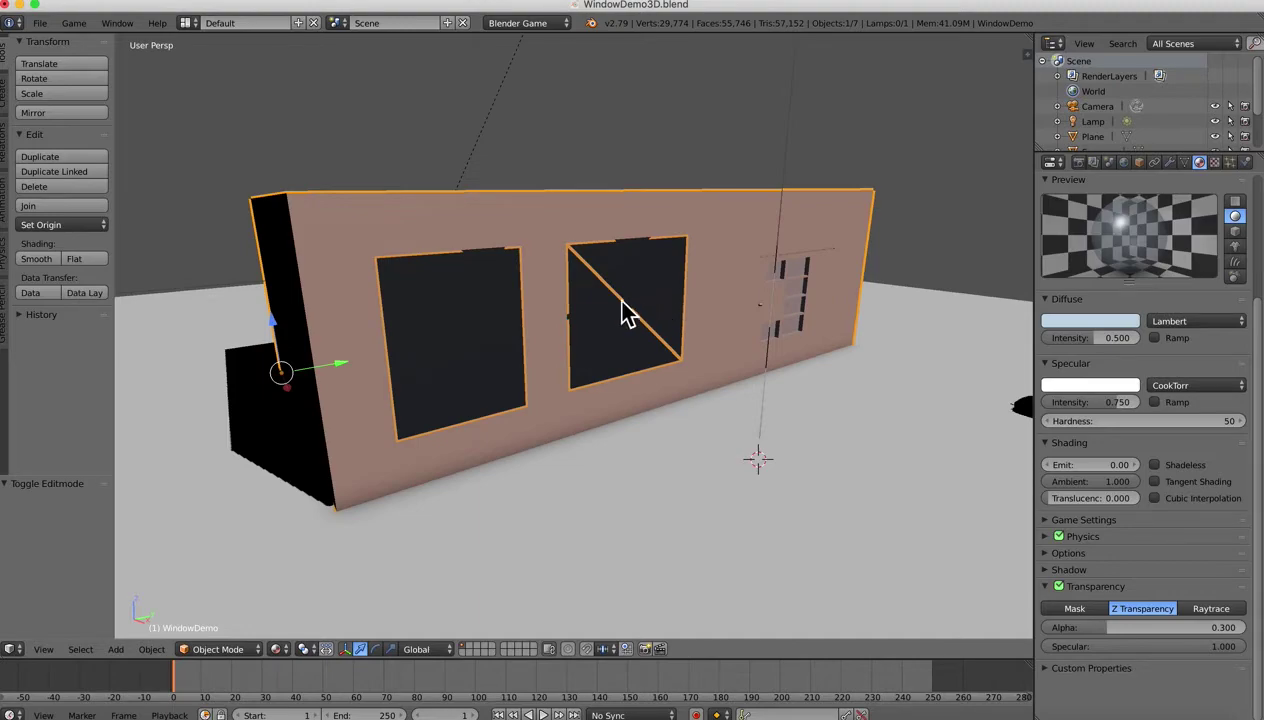
pyautogui.moveTo(626, 316)
pyautogui.mouseDown(button='middle')
pyautogui.moveTo(657, 319)
pyautogui.moveTo(617, 312)
pyautogui.mouseUp(button='middle')
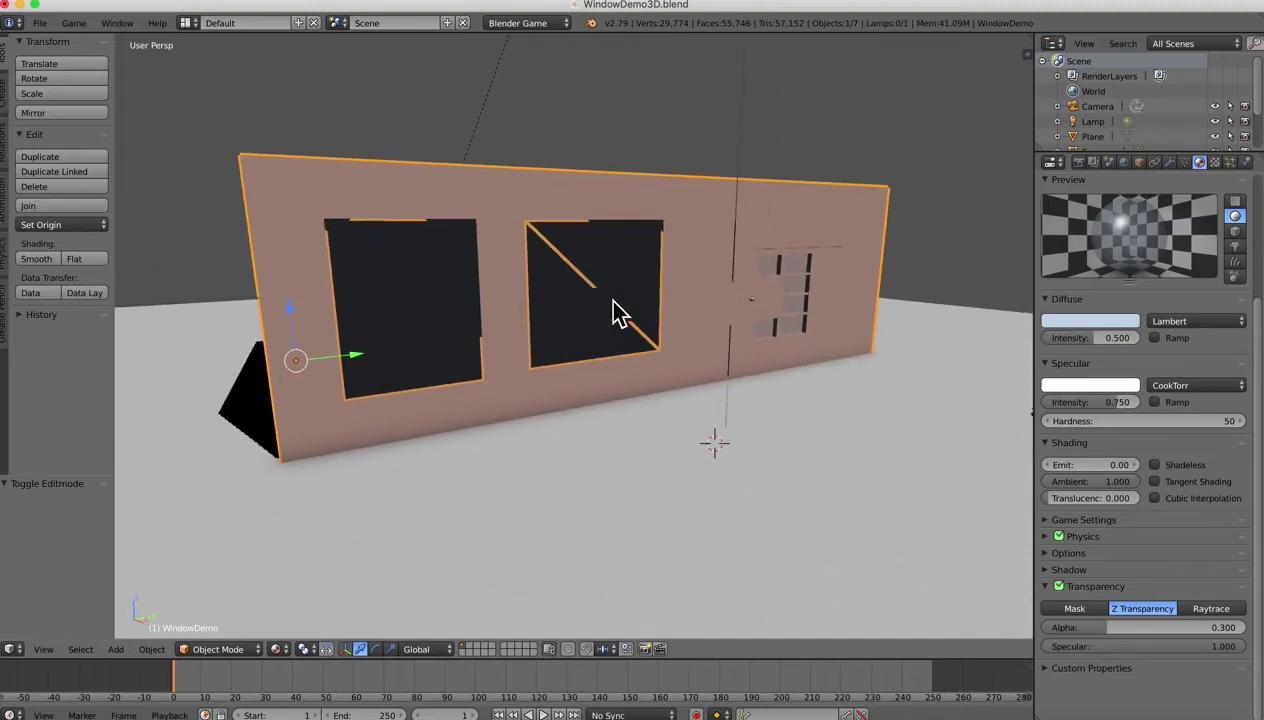
pyautogui.scroll(3, 617, 313)
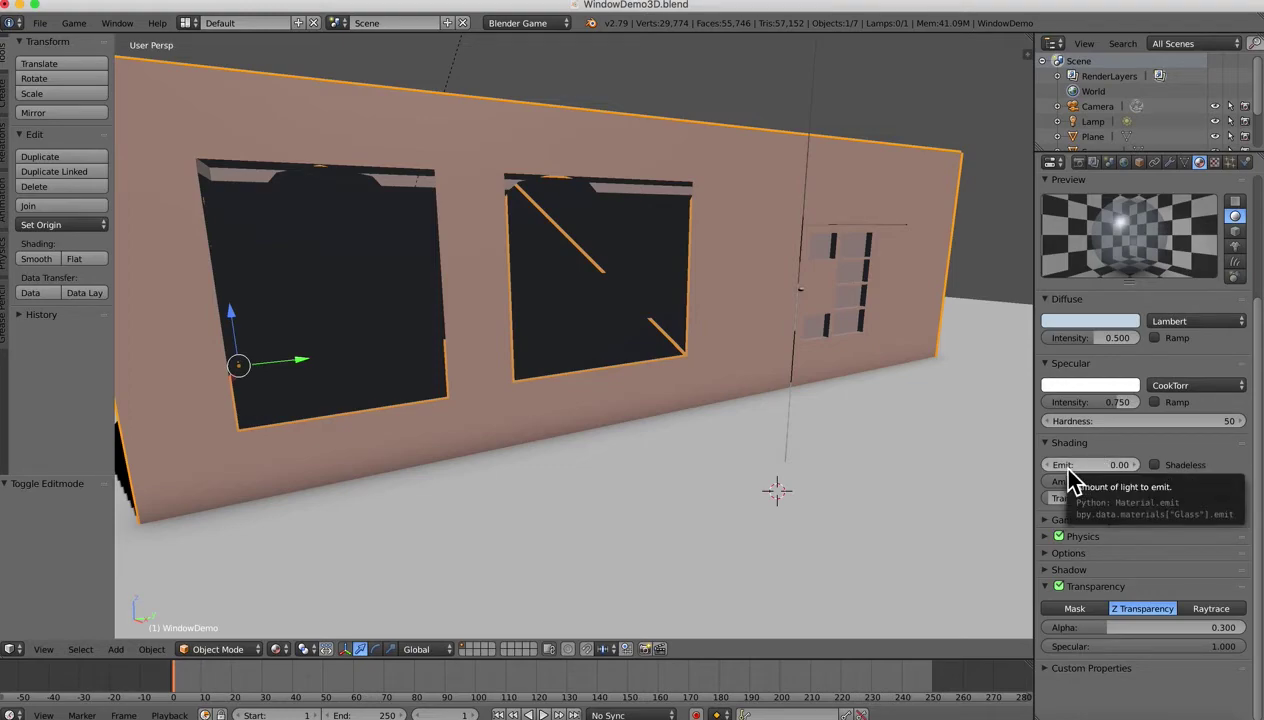
pyautogui.moveTo(1070, 467); pyautogui.dragTo(1094, 467)
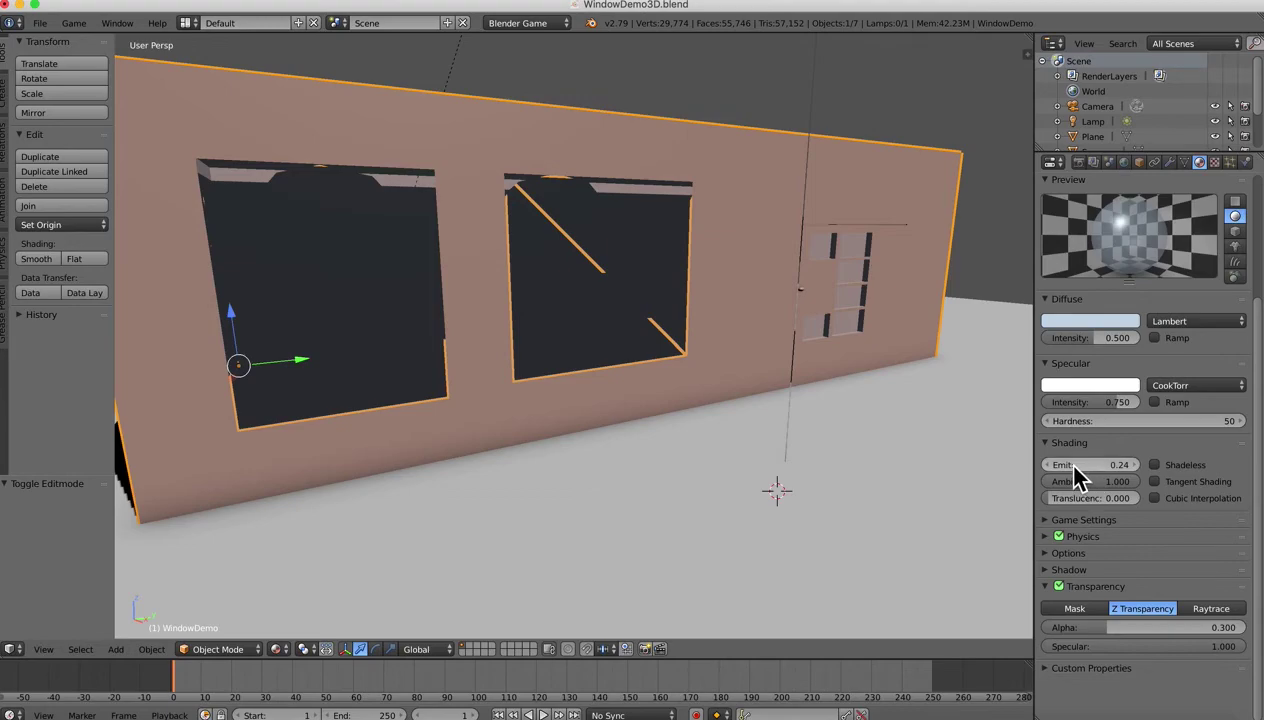
# Step: Run the game preview from an angled view to check the glass with its emission, then end it
pyautogui.hscroll(-6, 660, 355)
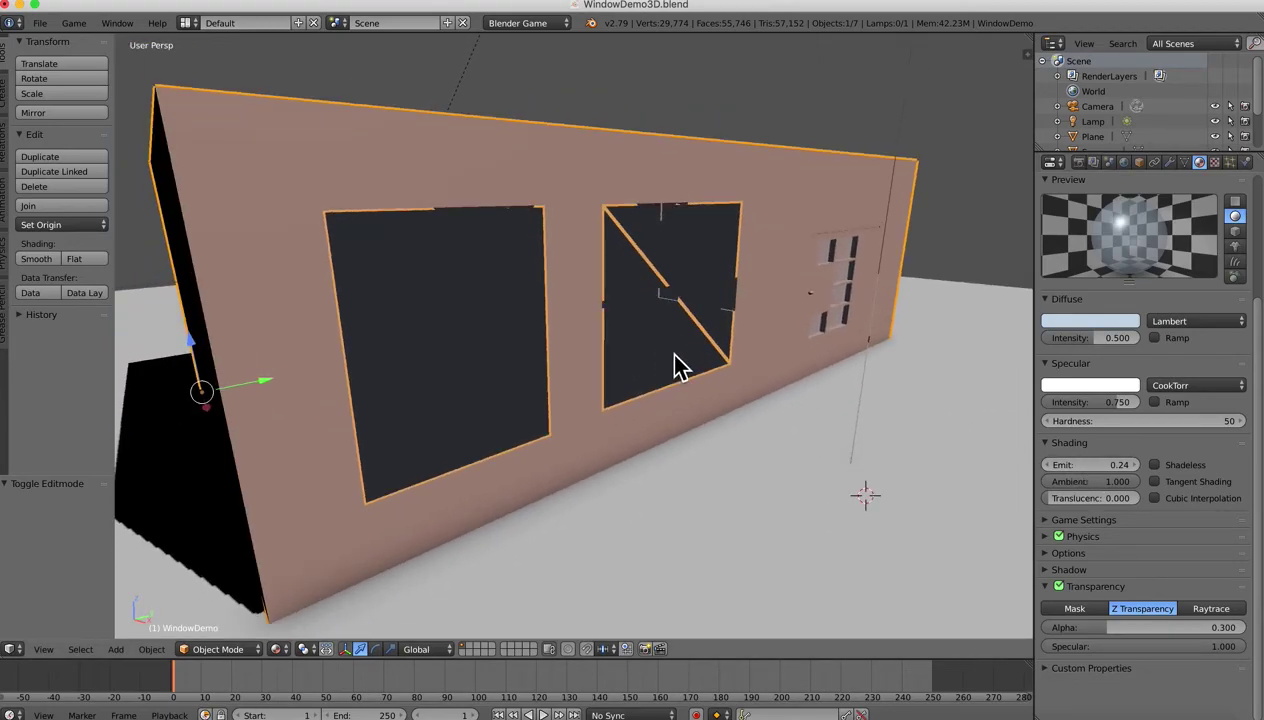
pyautogui.press('p')
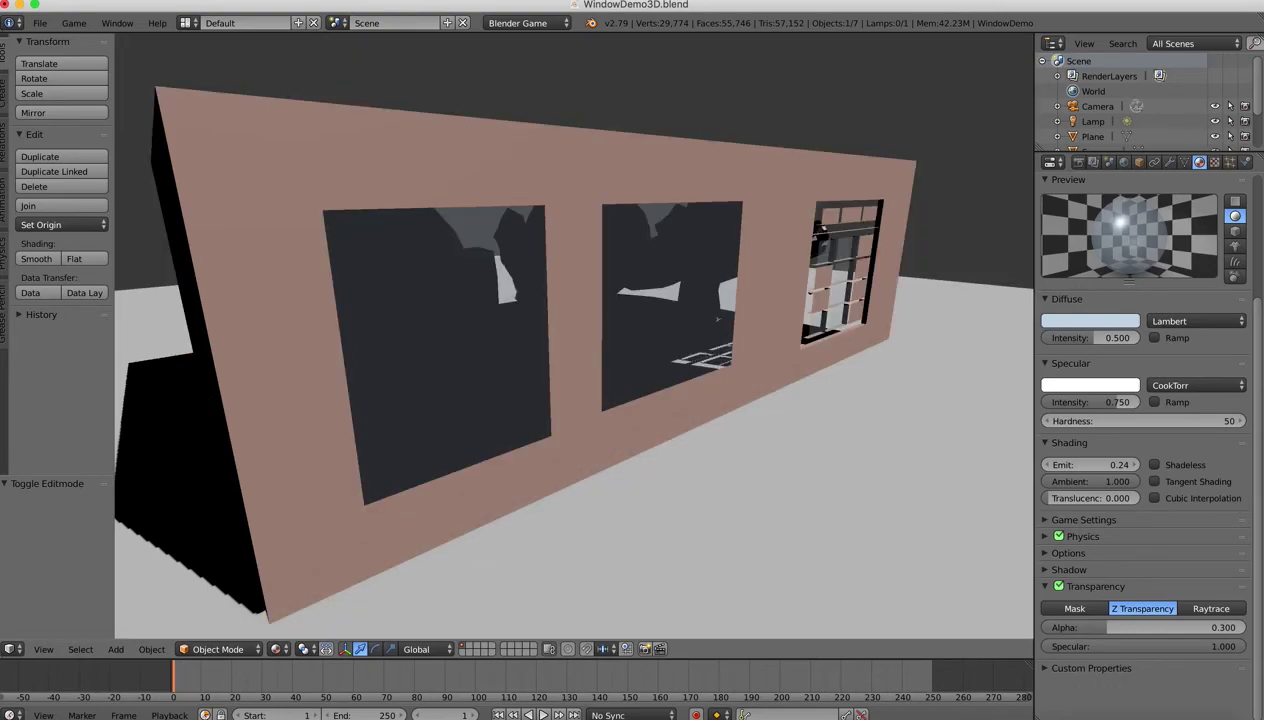
pyautogui.press('Escape')
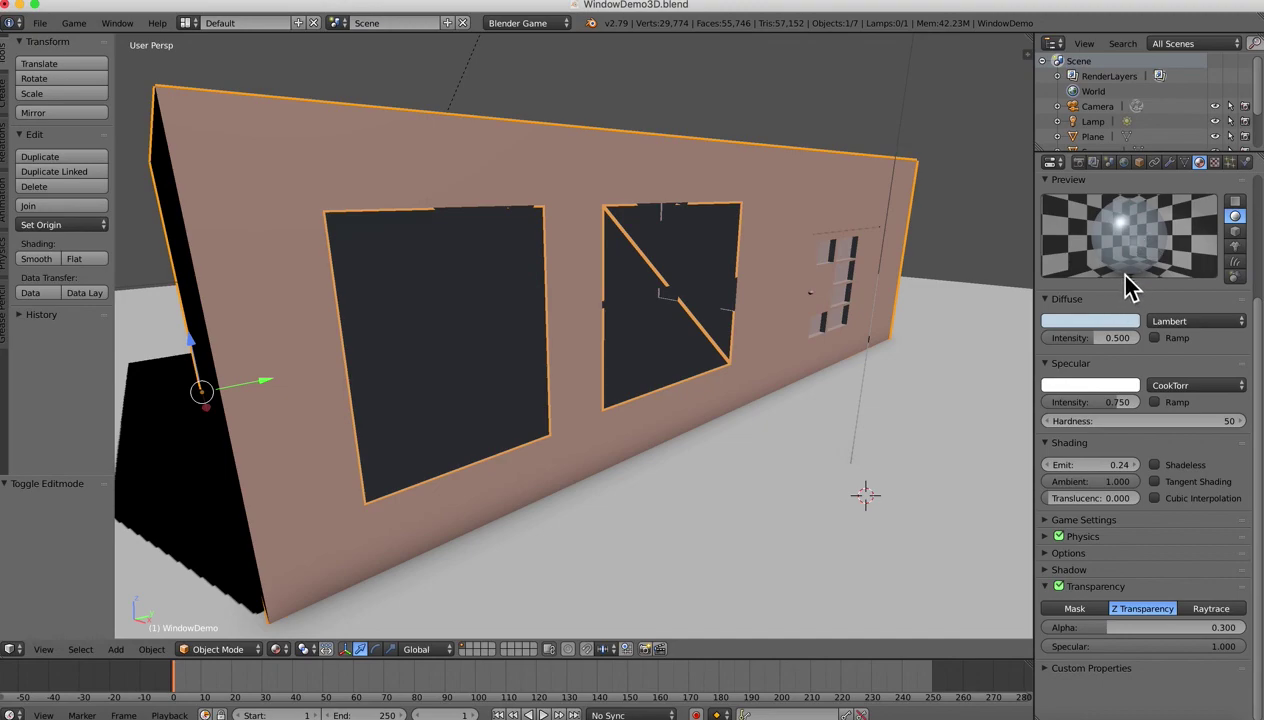
pyautogui.scroll(2, 1100, 352)
pyautogui.scroll(2, 1140, 390)
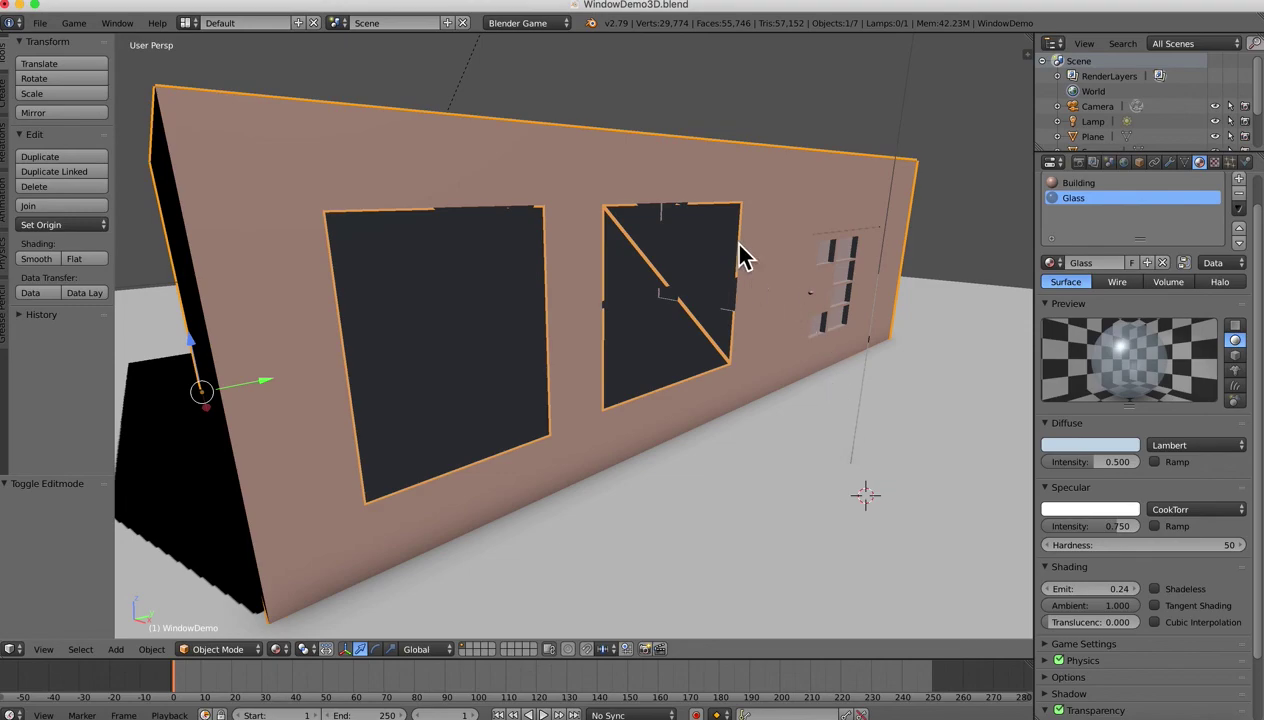
pyautogui.moveTo(735, 250); pyautogui.dragTo(728, 247, button='middle')
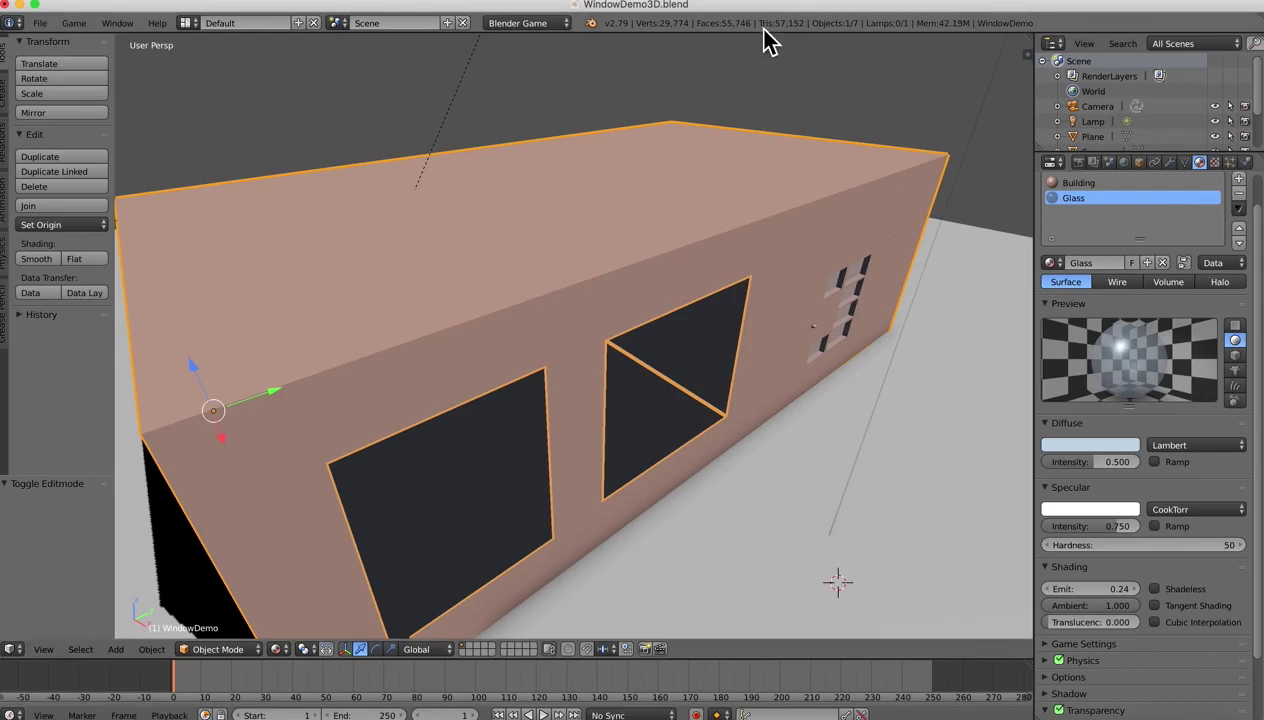